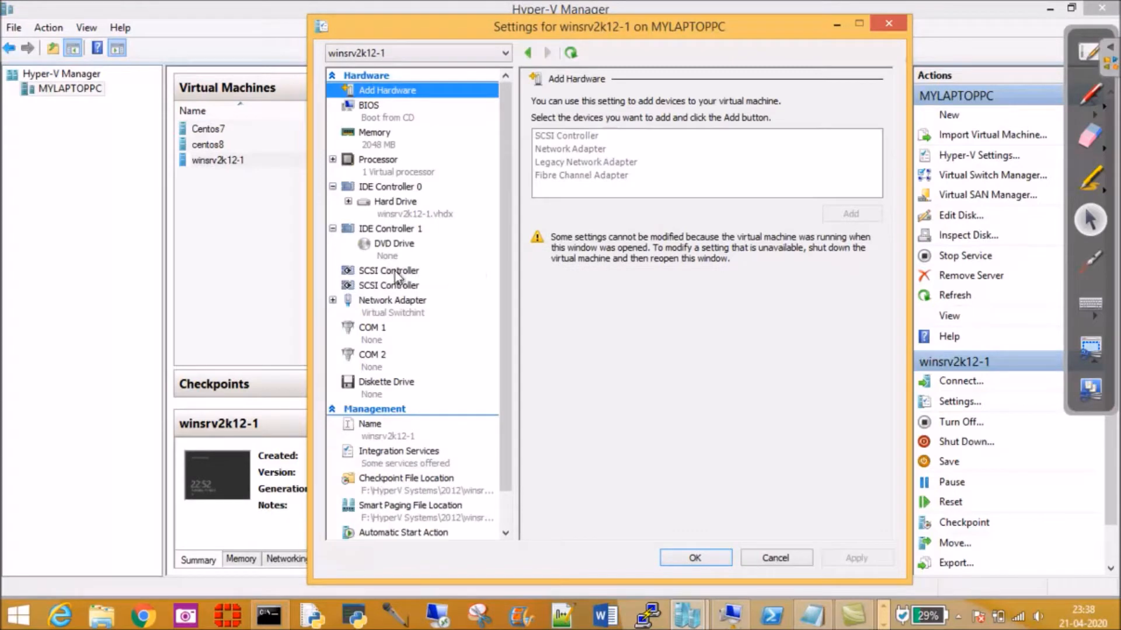
- Add a hard drive to the first SCSI controller of winsrv2k12-1 and start creating a new virtual hard disk for it
click(389, 286)
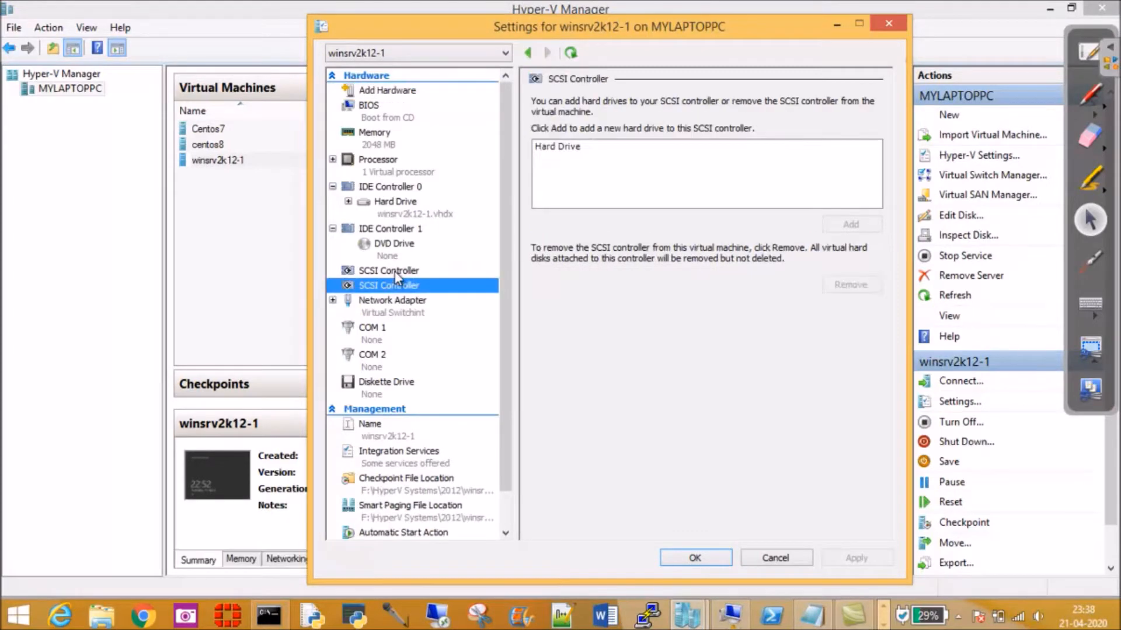
click(395, 271)
click(563, 147)
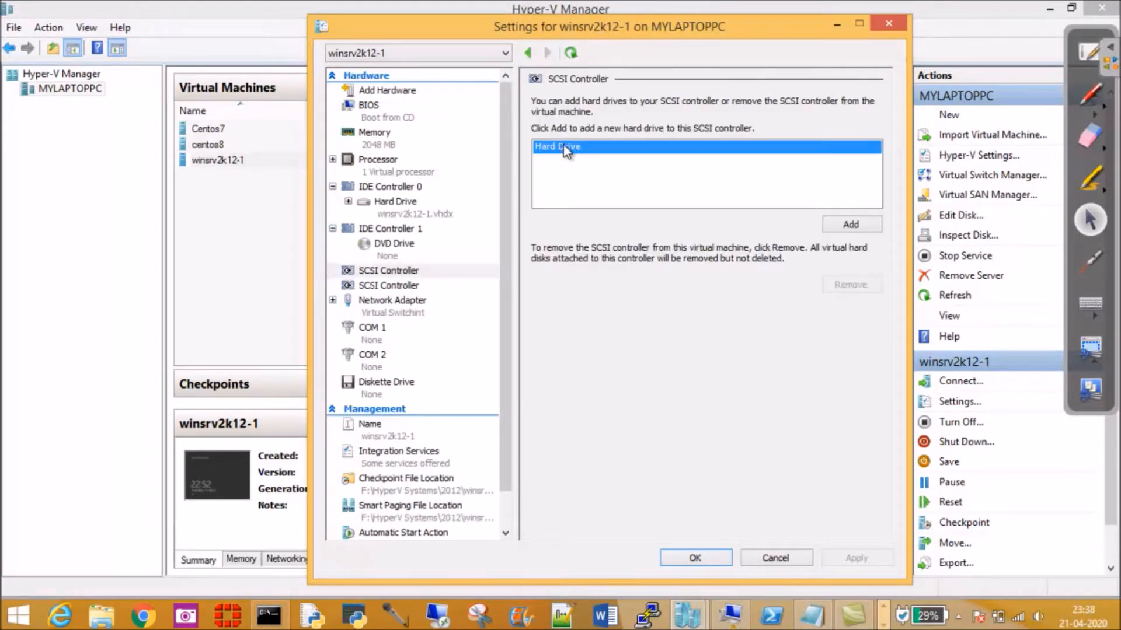
click(851, 224)
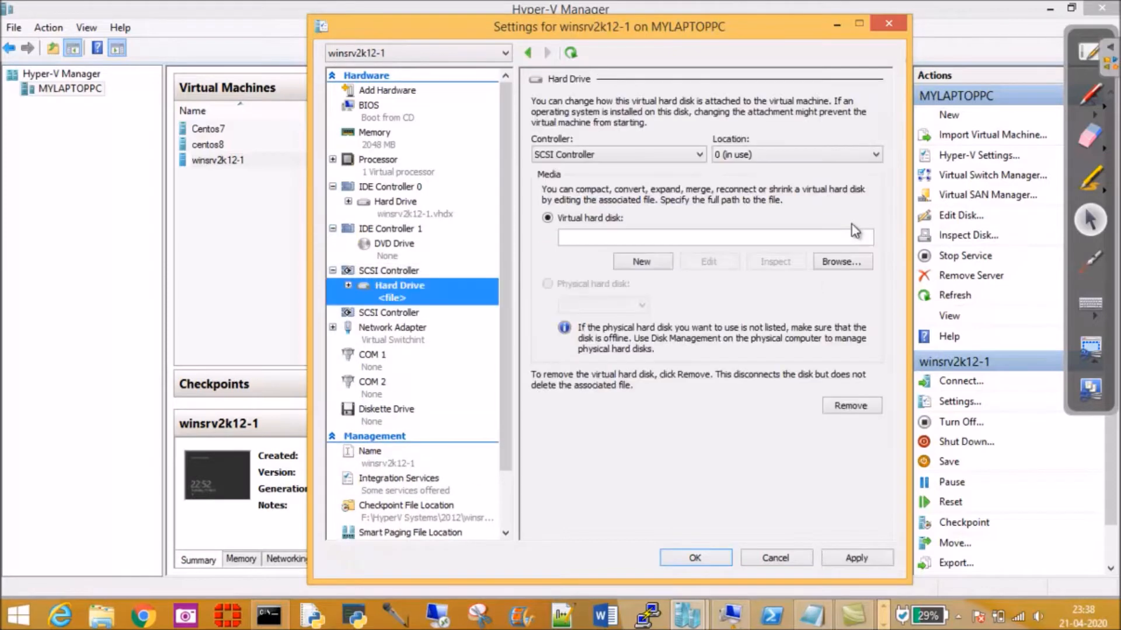
click(657, 260)
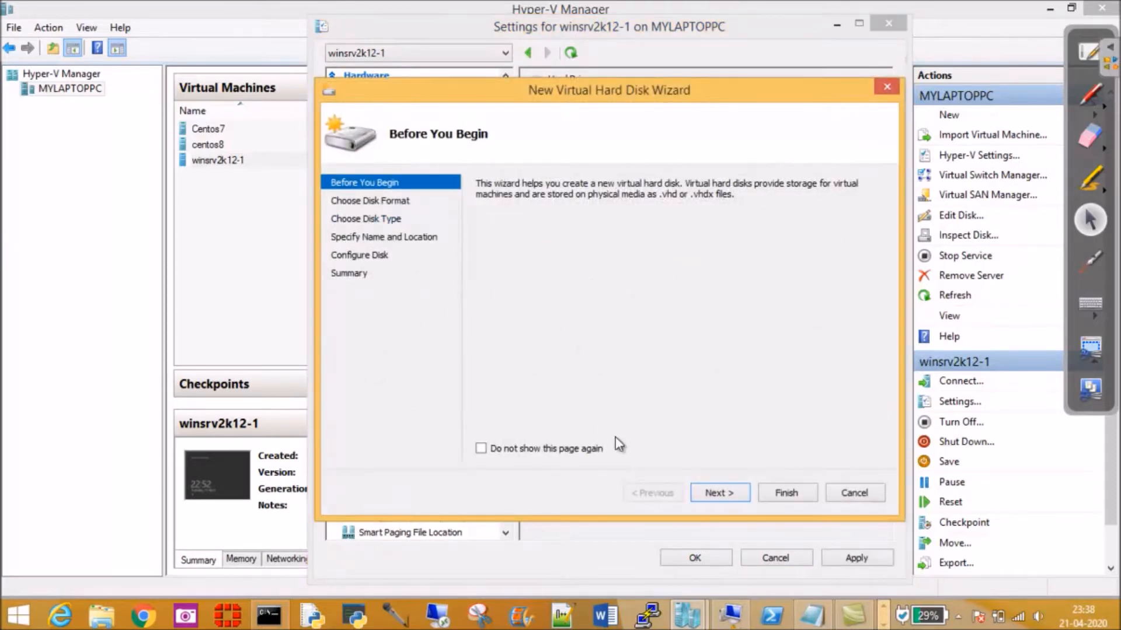
- Choose VHD as the format of the new virtual hard disk
click(716, 493)
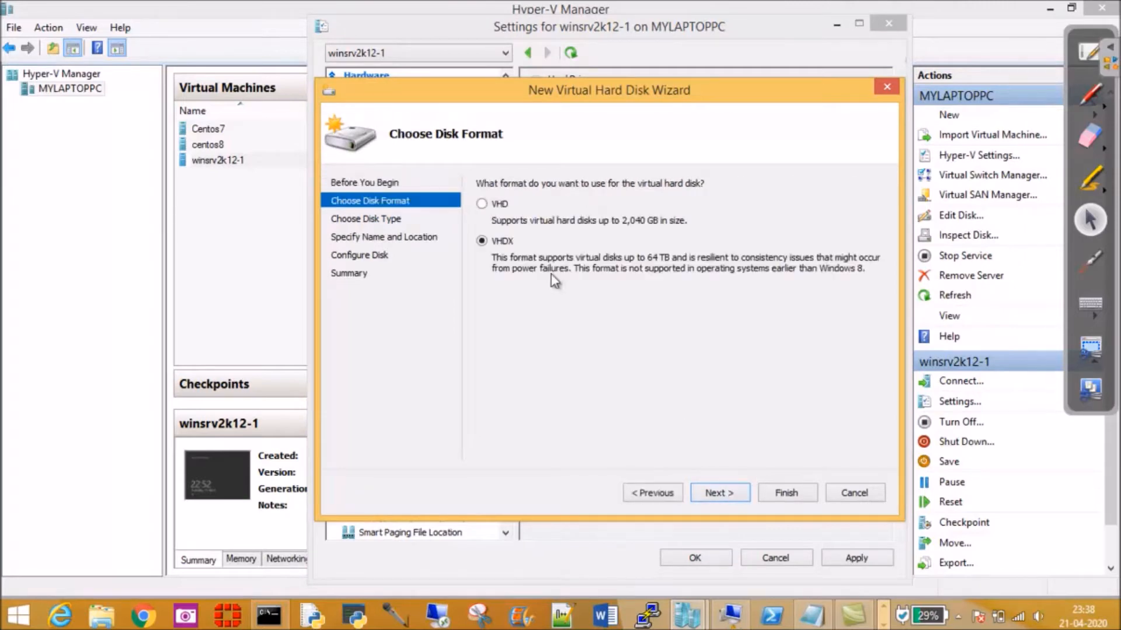
click(481, 204)
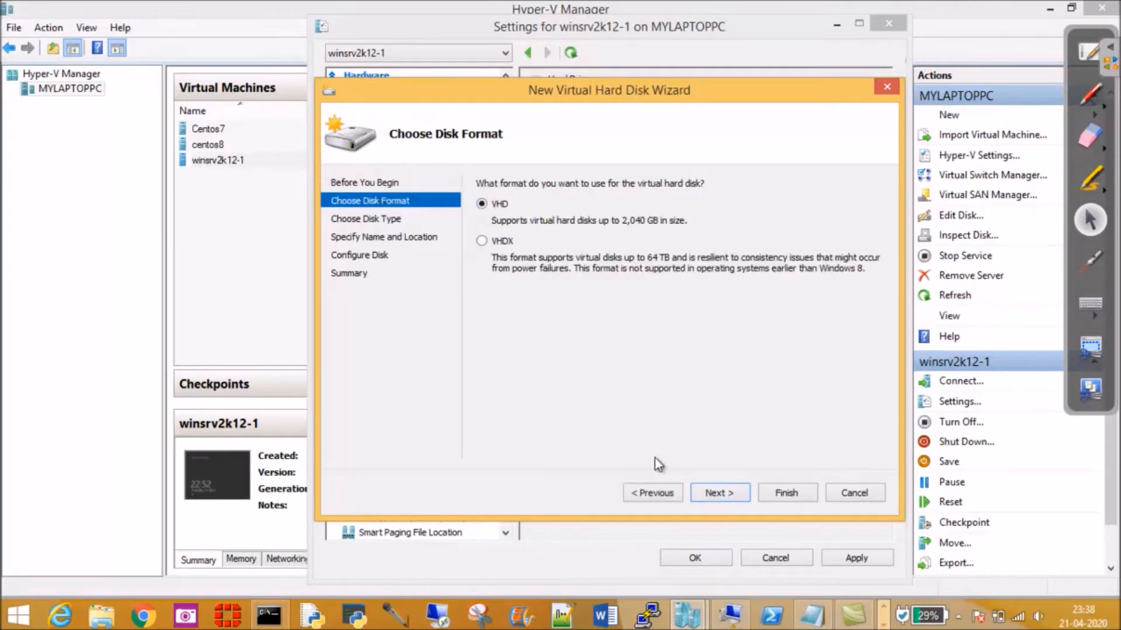
click(722, 493)
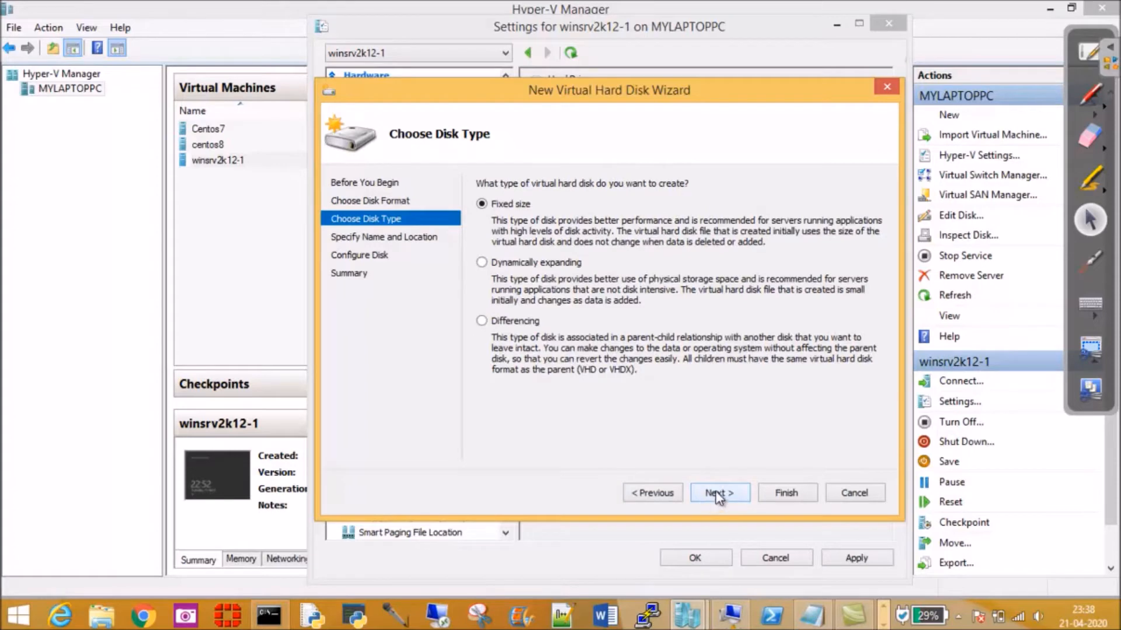
click(717, 494)
click(662, 495)
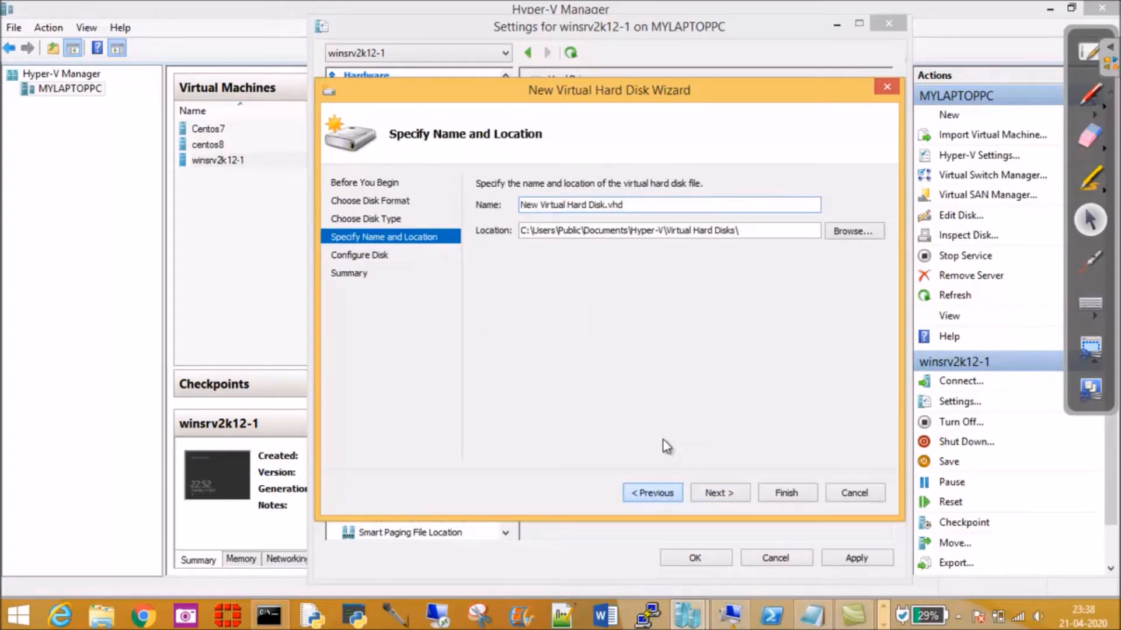
double_click(654, 493)
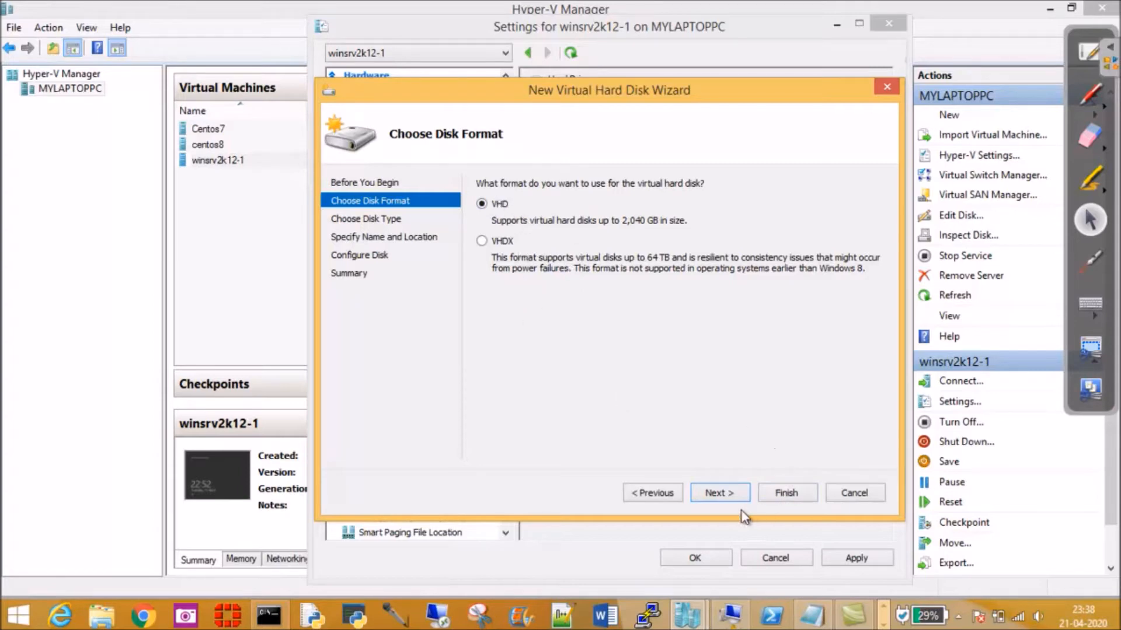
- Keep the VHD format and make the new virtual hard disk dynamically expanding
click(696, 495)
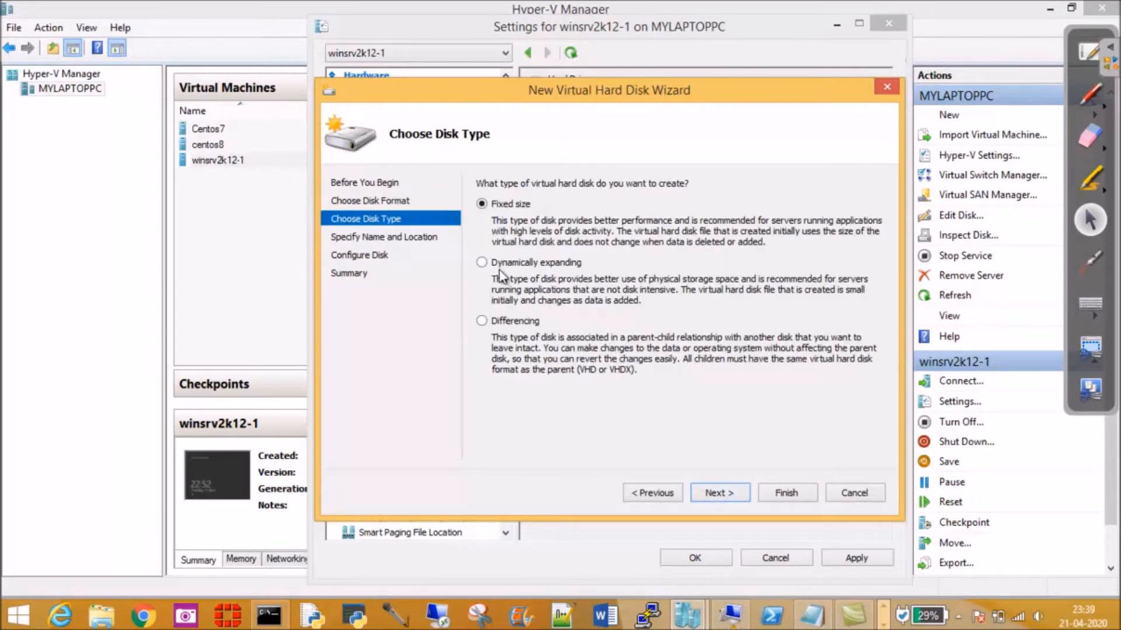
click(482, 262)
click(737, 495)
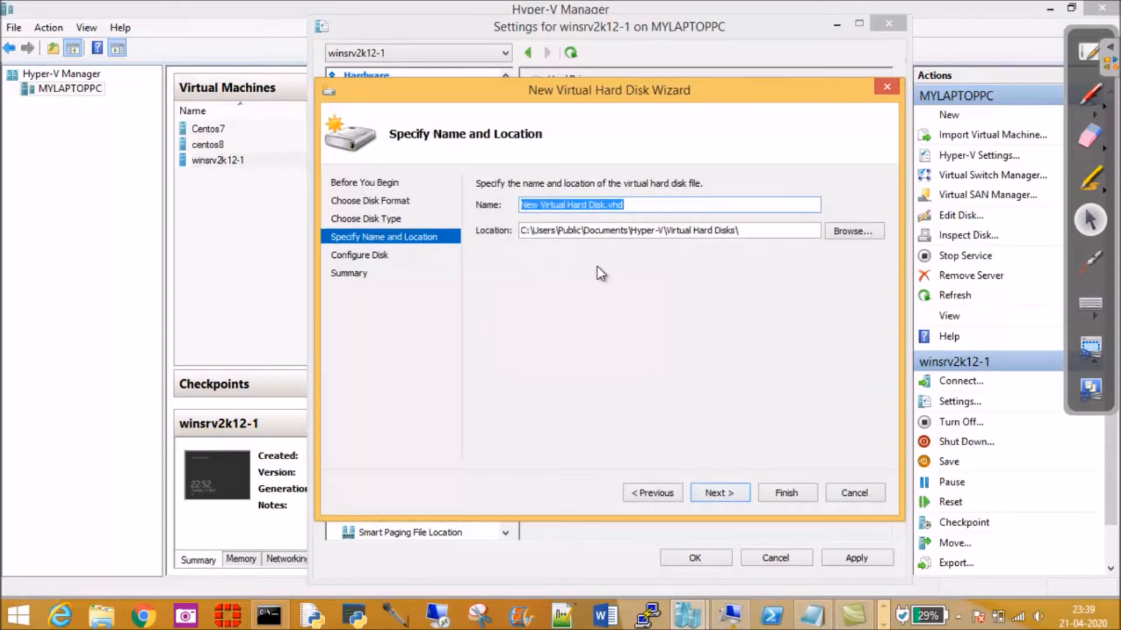
- Name the disk file New Virtual Hard Disk1.vhd and set its location to F:\HyperV Systems\tempdrive
click(607, 206)
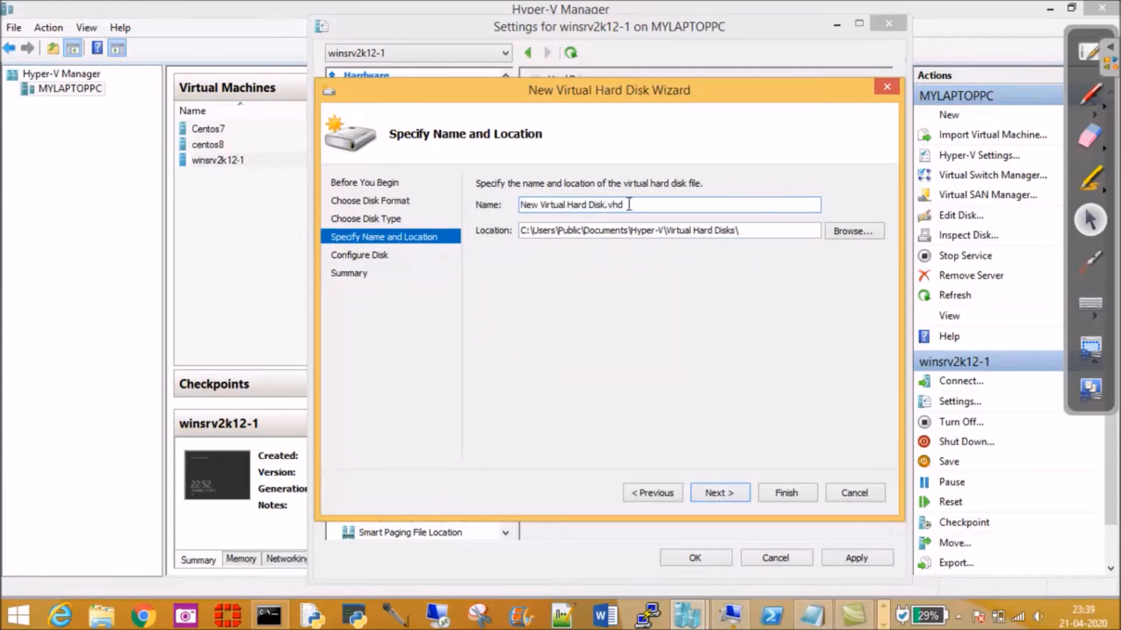
text(1)
click(853, 231)
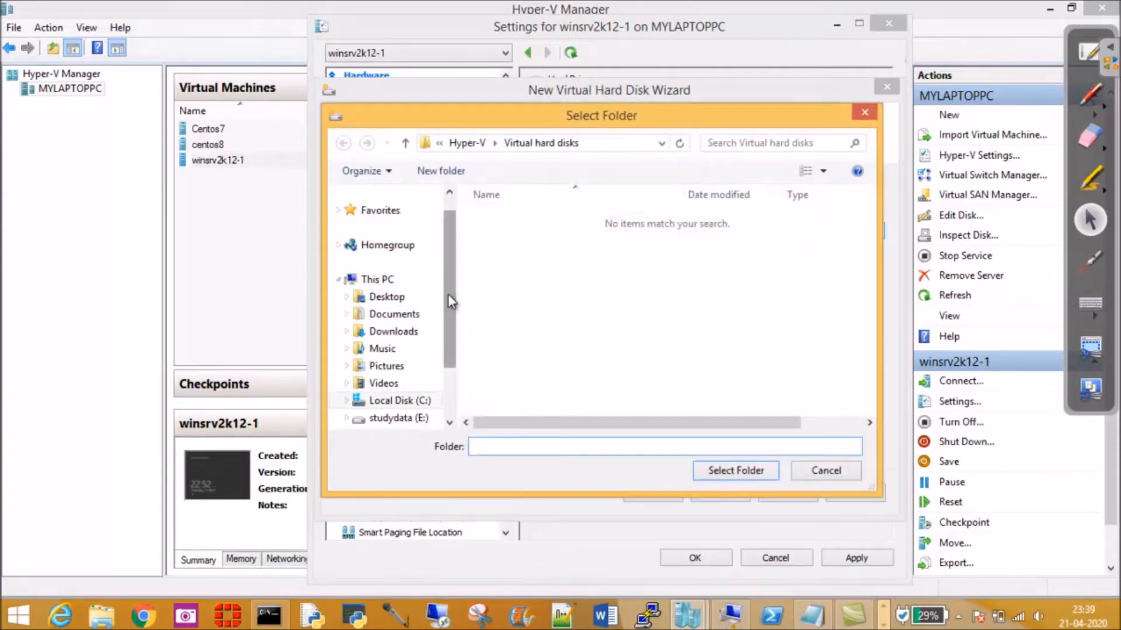
scroll(448, 295, down, 2)
click(390, 366)
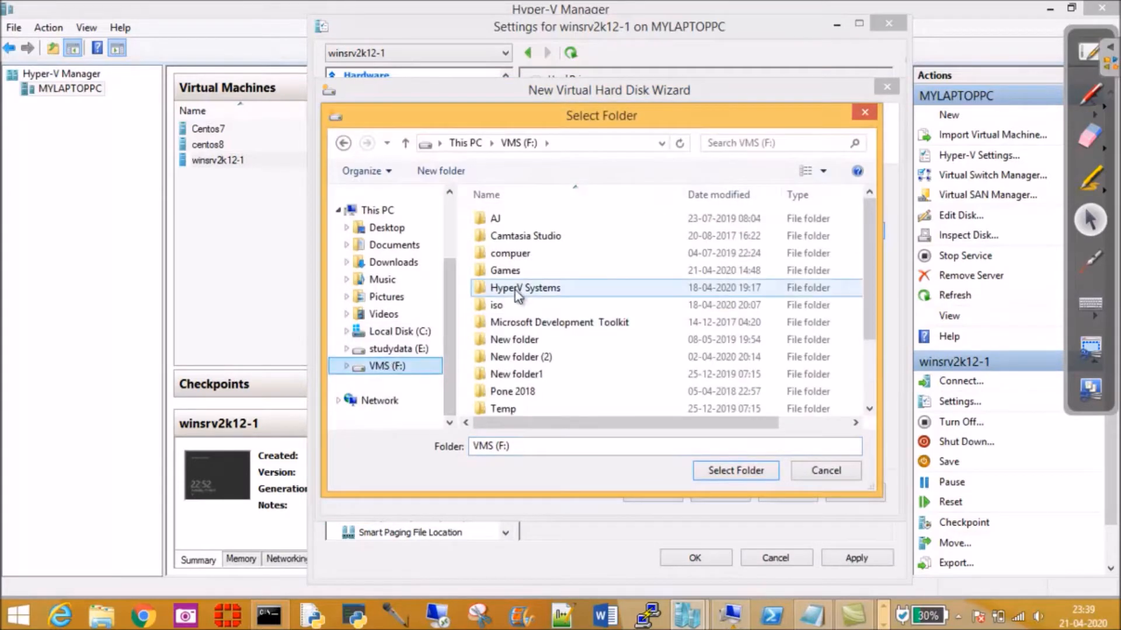
double_click(516, 290)
double_click(511, 271)
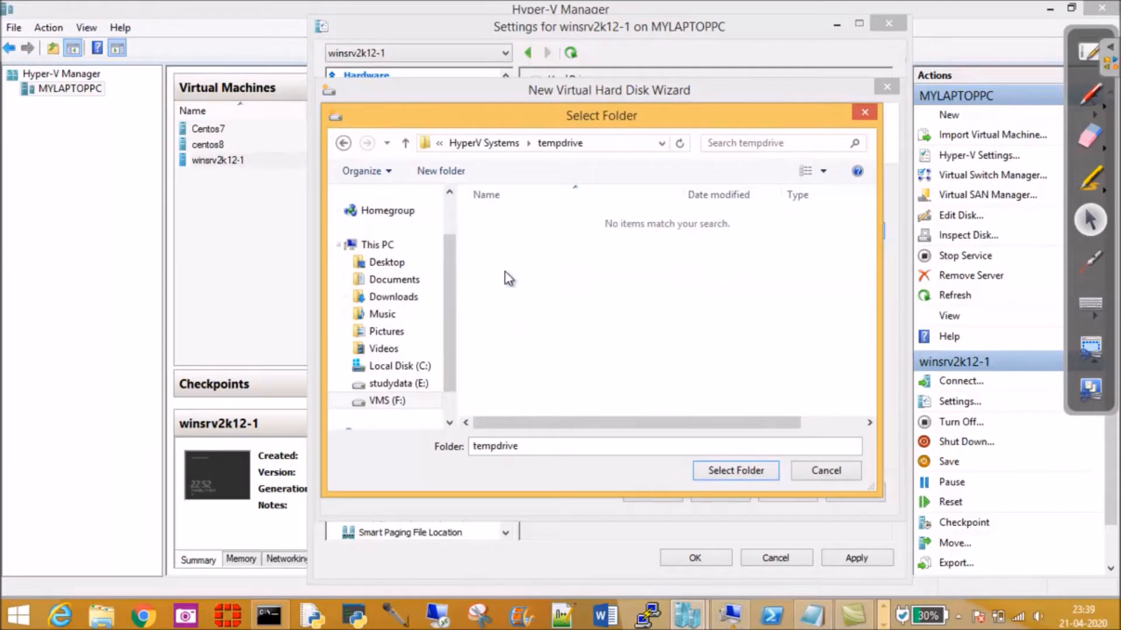
click(741, 474)
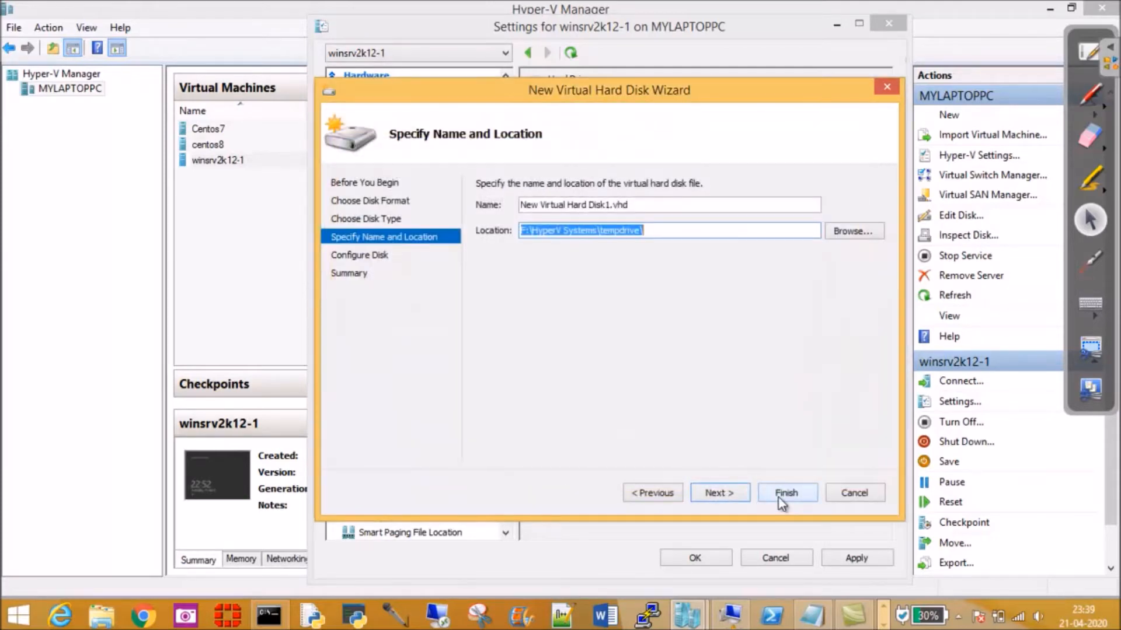
click(732, 495)
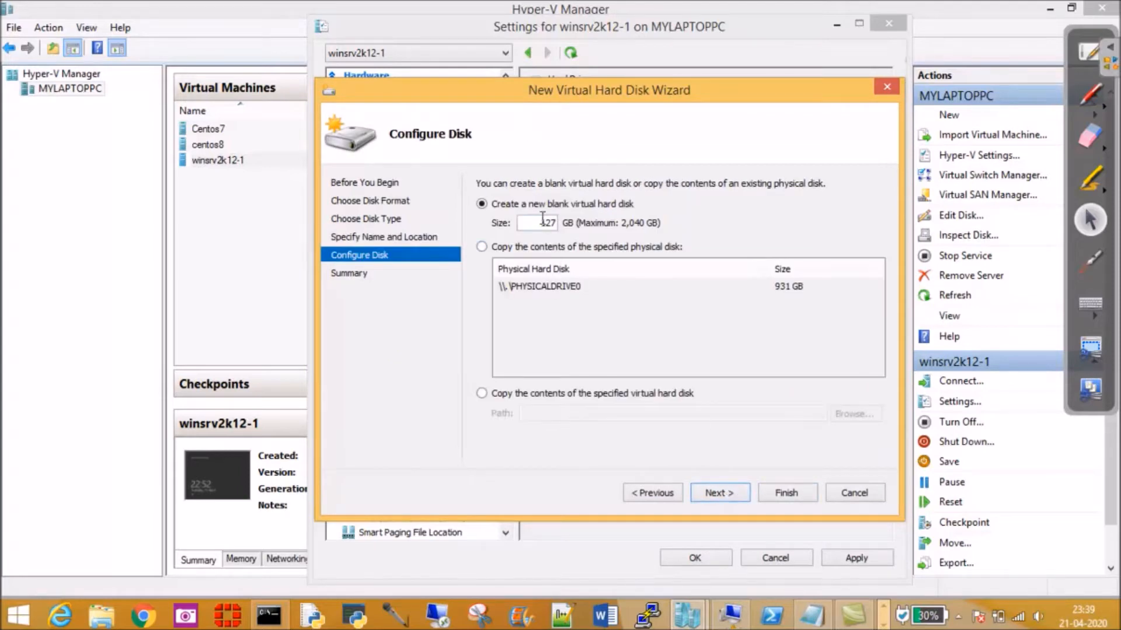
- Set the blank virtual hard disk's size to 20 GB and create the disk
drag(541, 221, 566, 226)
text(20)
click(723, 494)
click(803, 495)
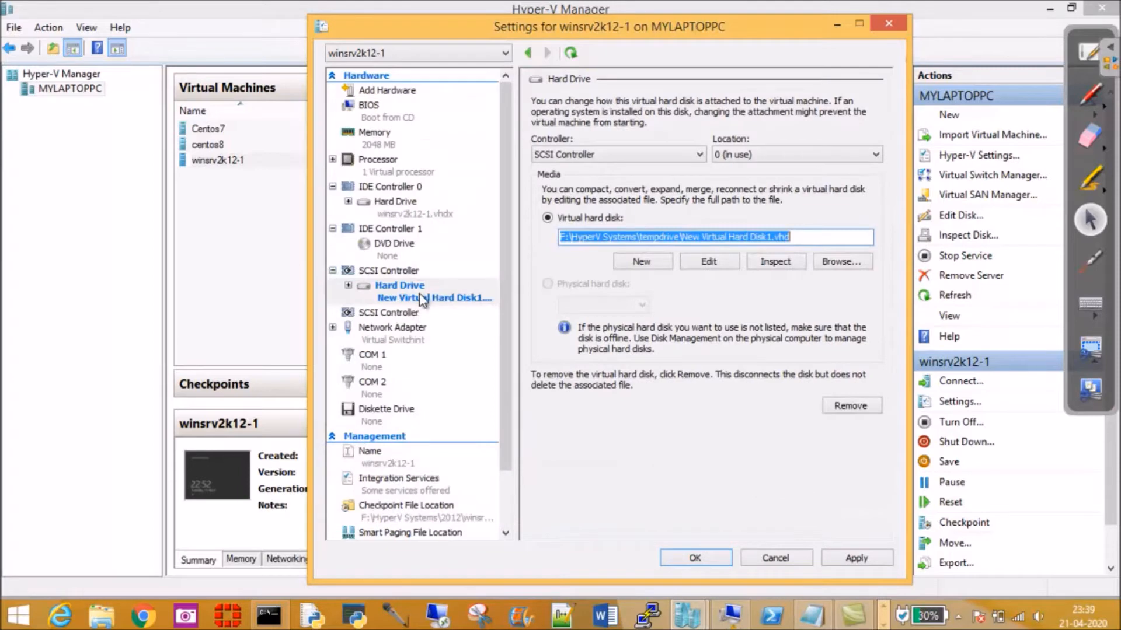
- Add a second hard drive to the first SCSI controller and start creating a new virtual hard disk for it
click(391, 271)
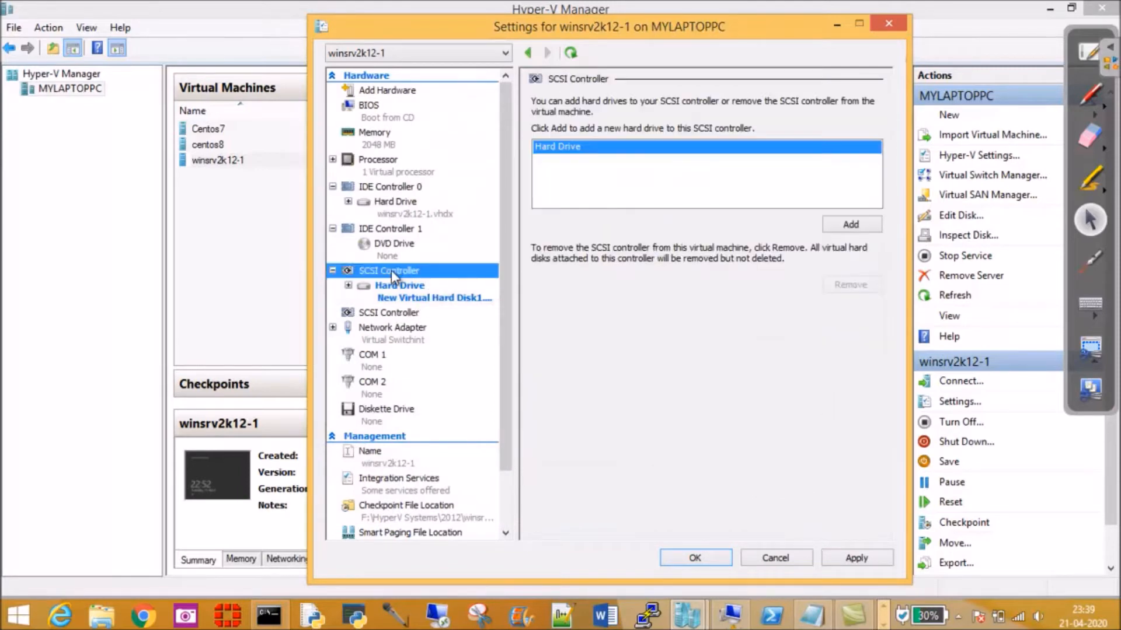
click(854, 225)
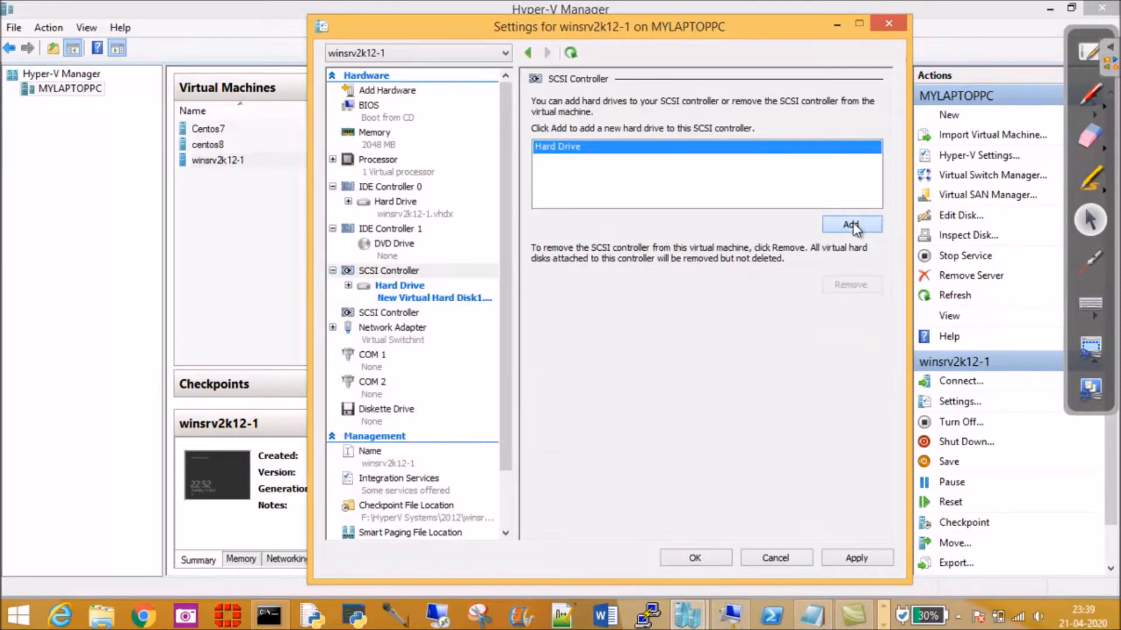
click(661, 264)
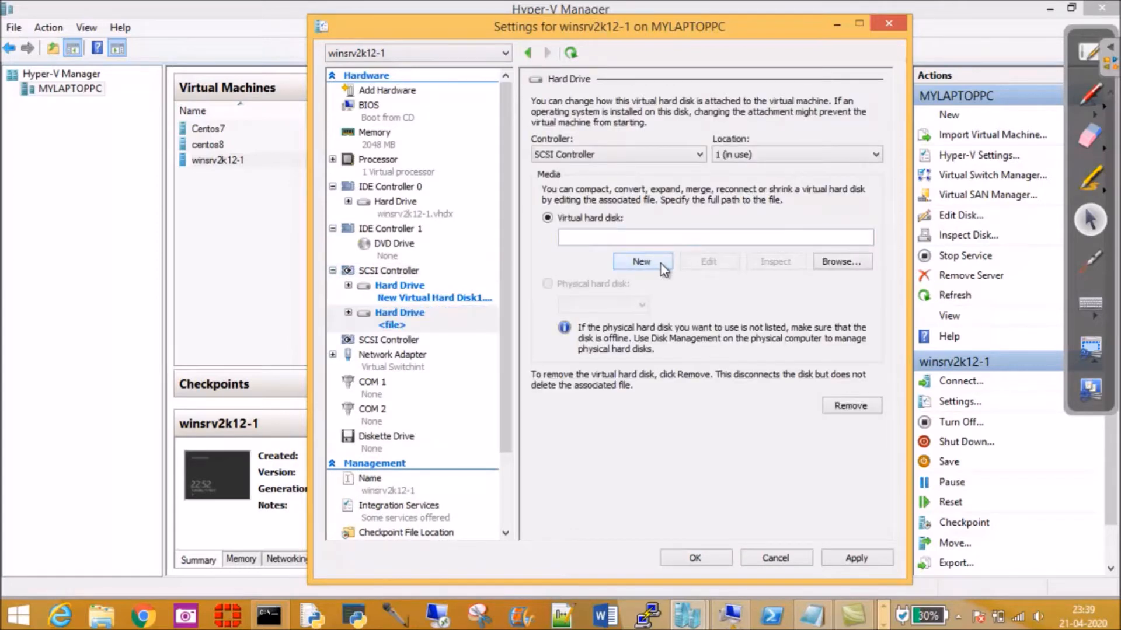
- Set the second virtual hard disk to VHD format and the dynamically expanding type
click(722, 496)
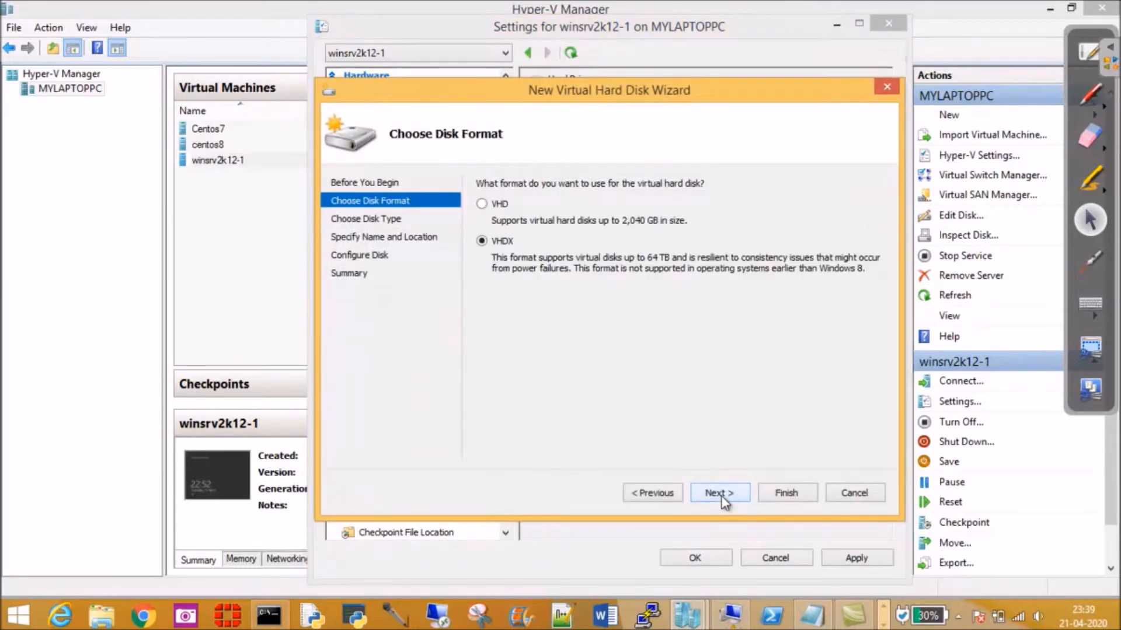
click(483, 203)
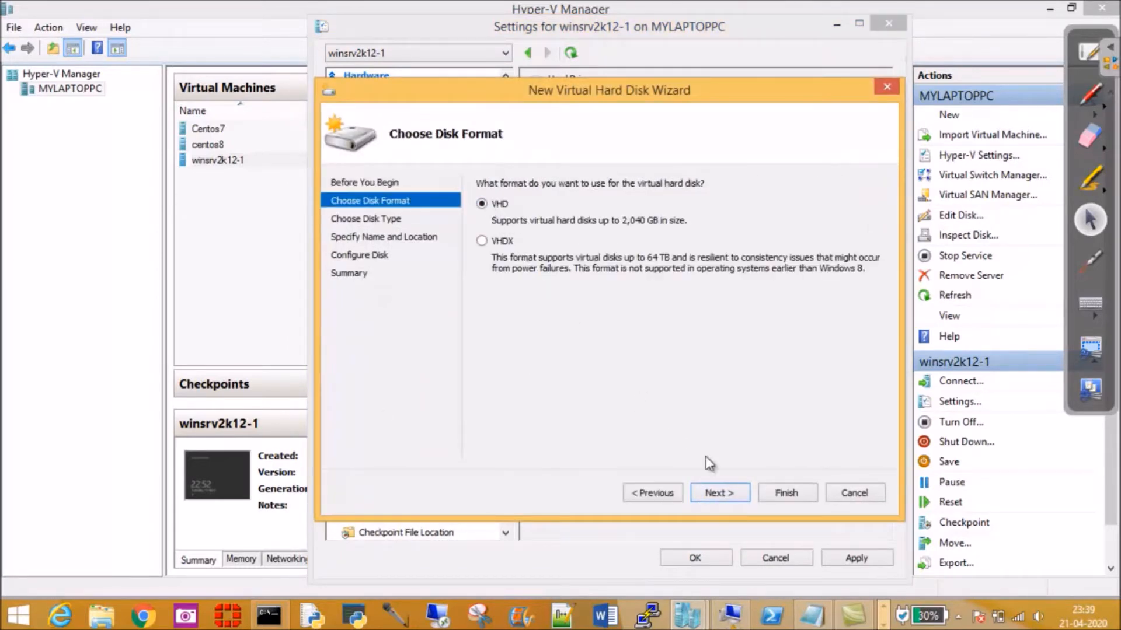
click(729, 492)
click(482, 262)
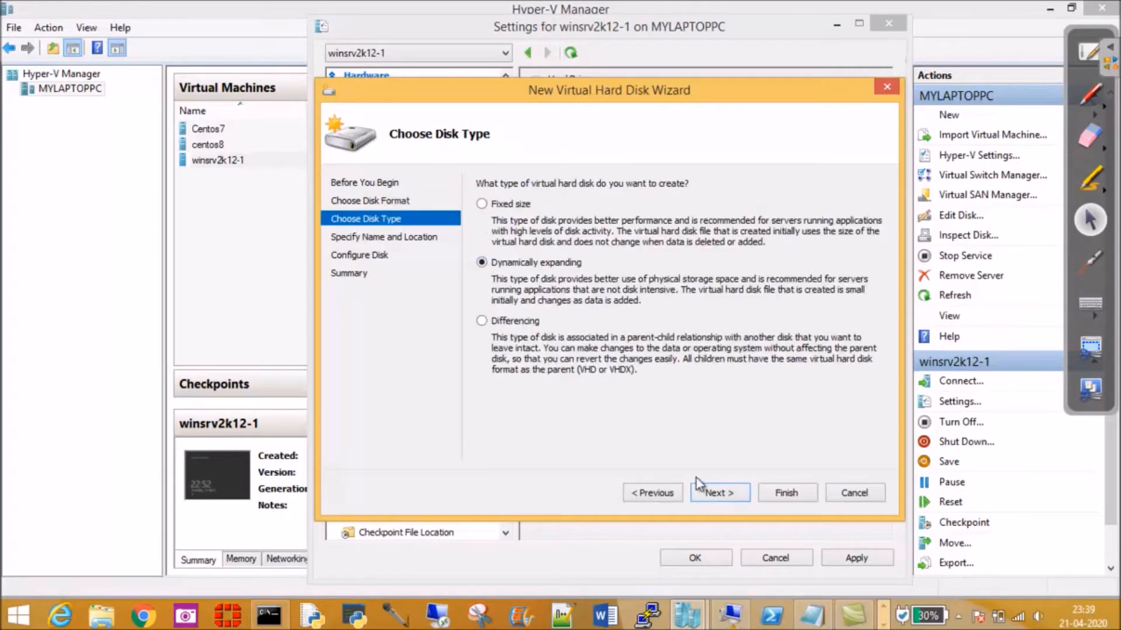
click(703, 492)
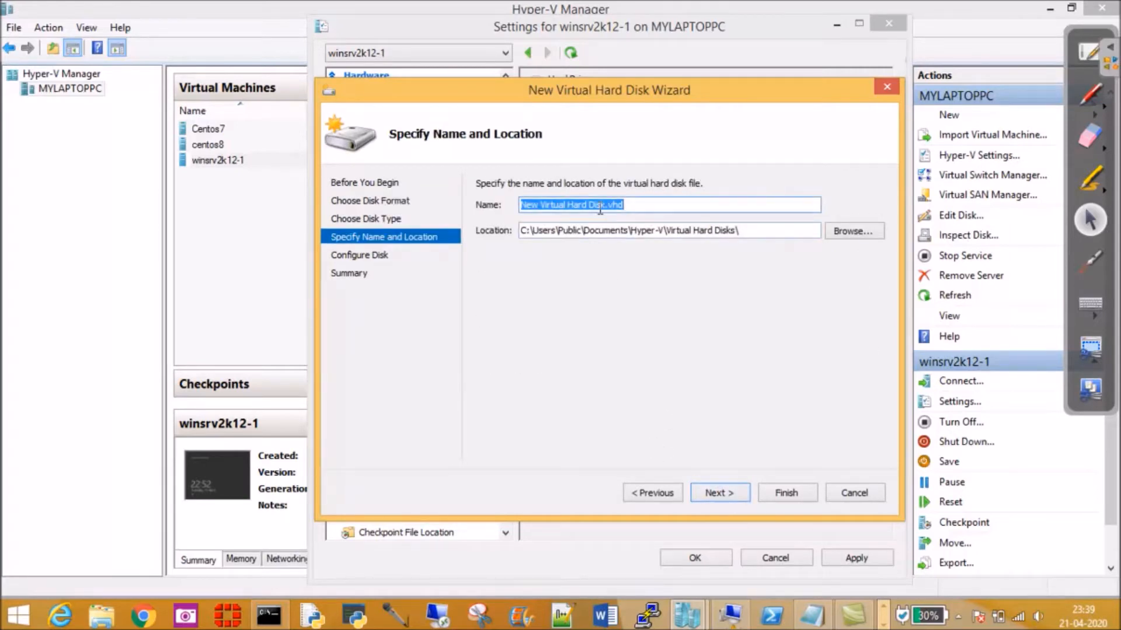
- Name the second disk file New Virtual Hard Disk2.vhd and set its location to F:\HyperV Systems\tempdrive
click(607, 204)
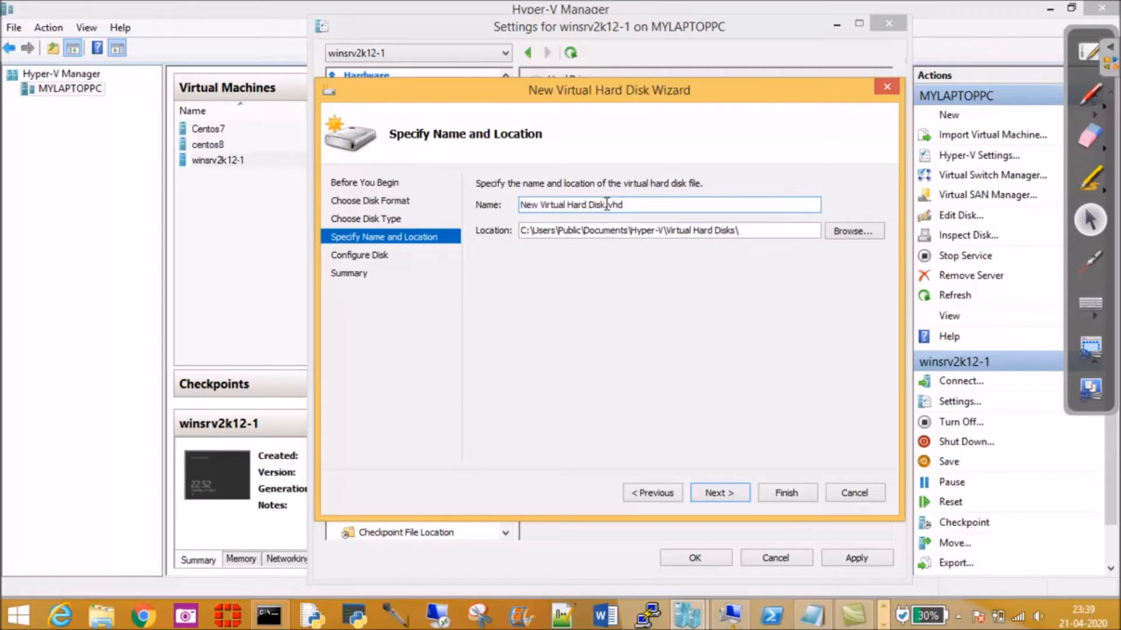
text(1)
click(856, 232)
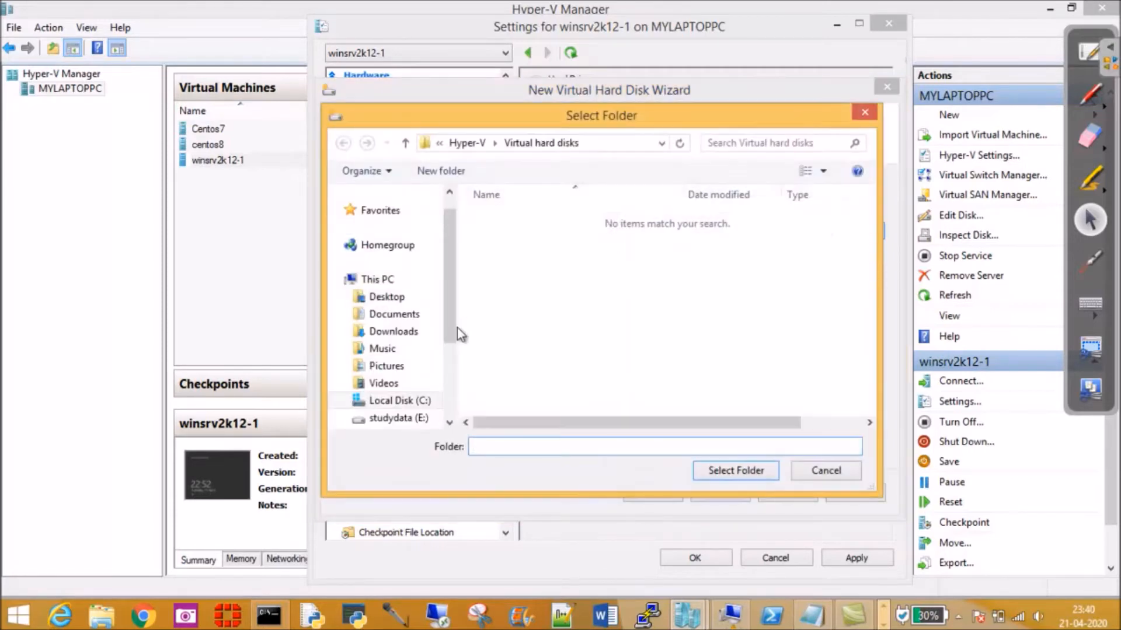
scroll(447, 300, down, 2)
click(388, 331)
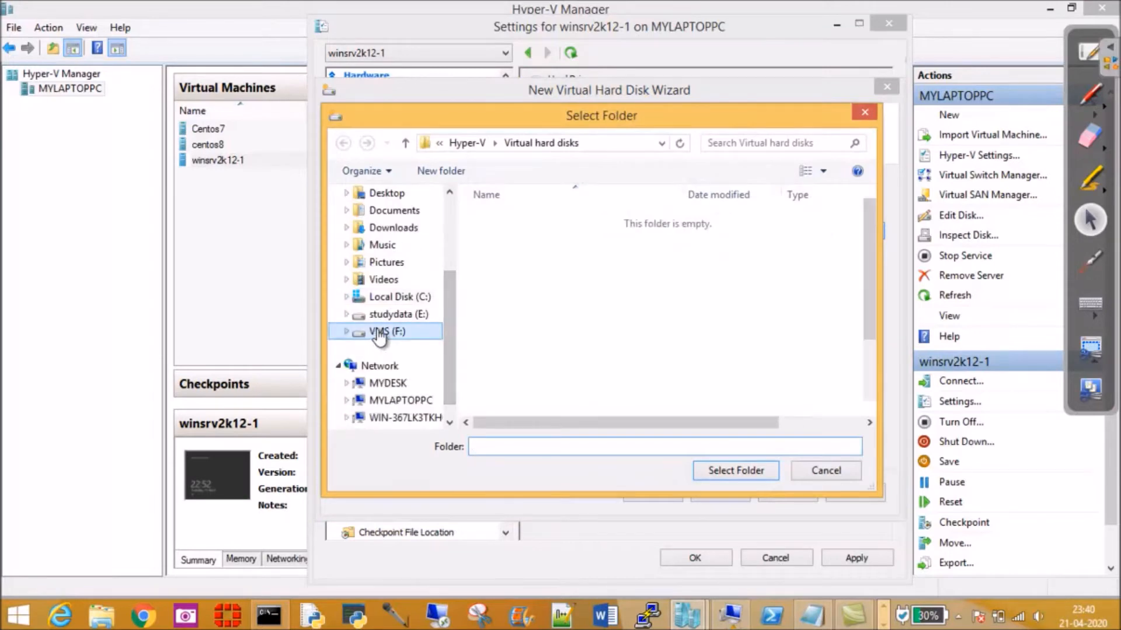
click(523, 295)
double_click(523, 290)
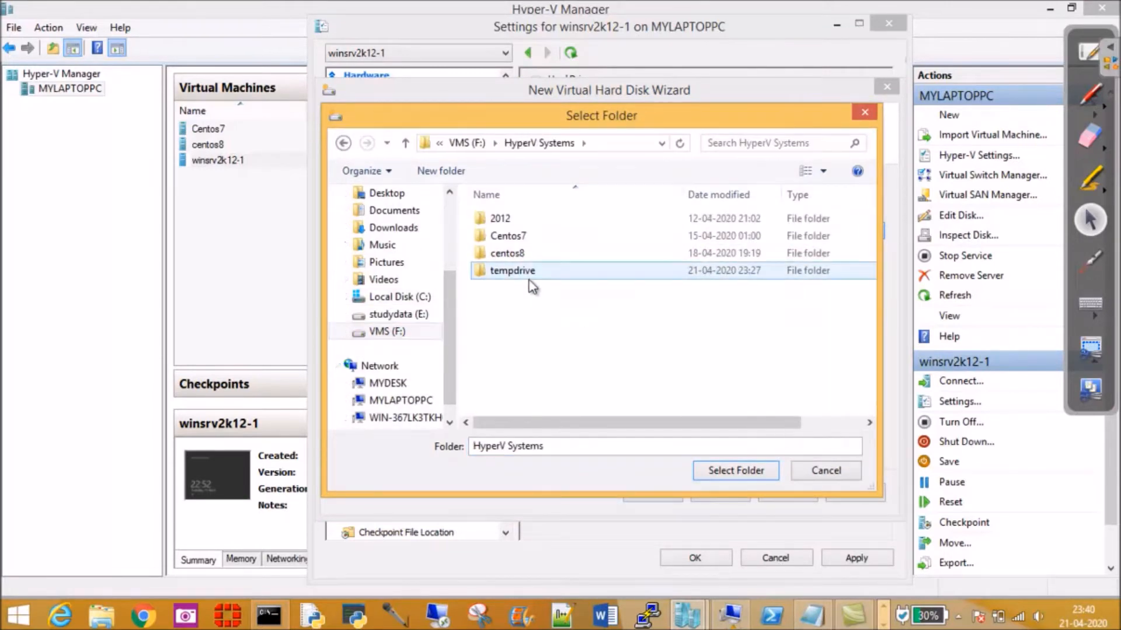
double_click(524, 270)
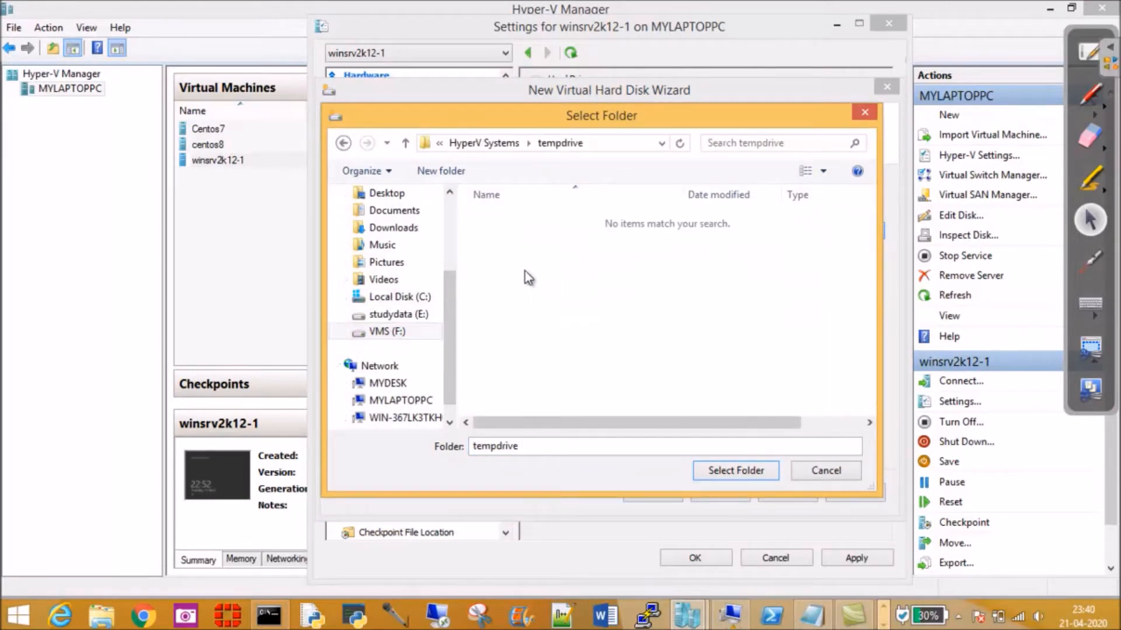
click(738, 470)
click(722, 493)
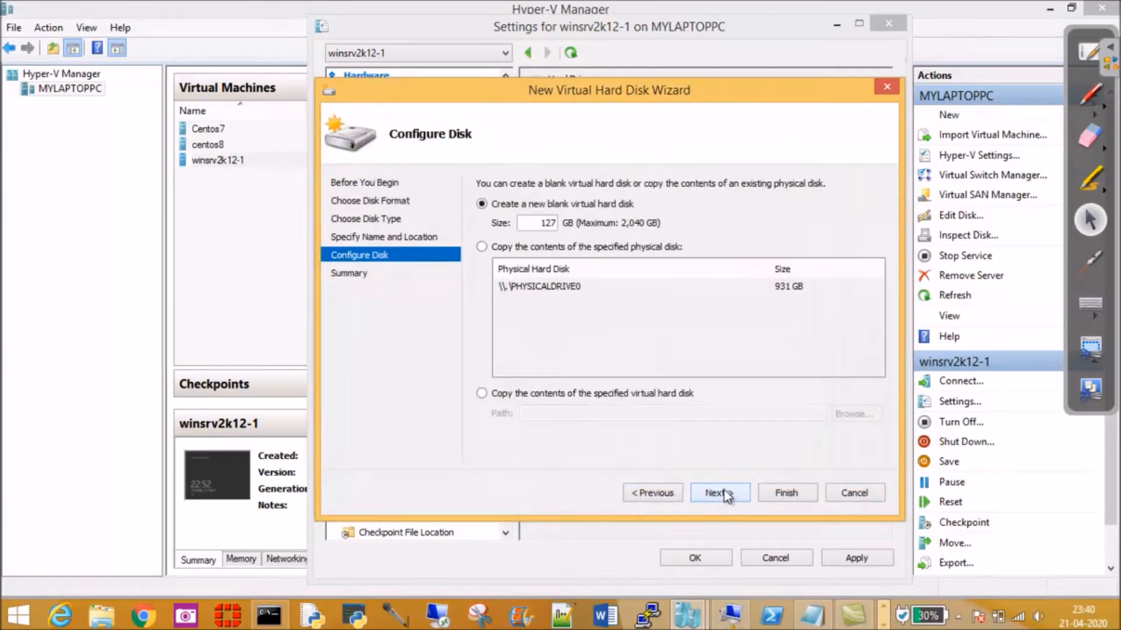
- Set the second blank virtual hard disk's size to 20 GB and proceed to the summary
drag(546, 223, 562, 228)
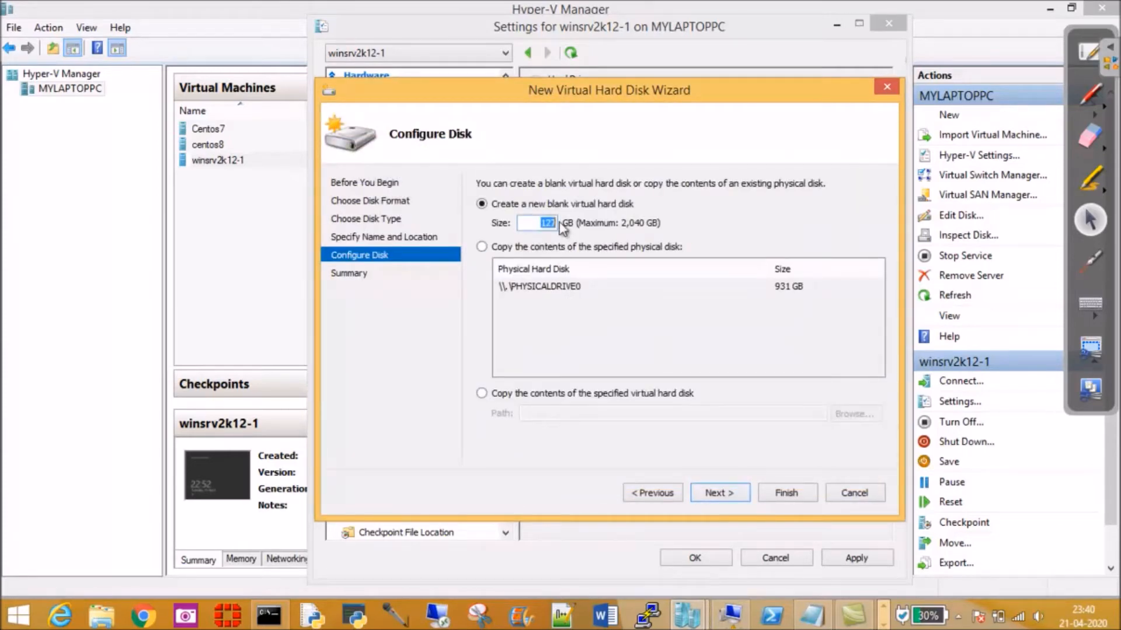
text(20)
click(721, 493)
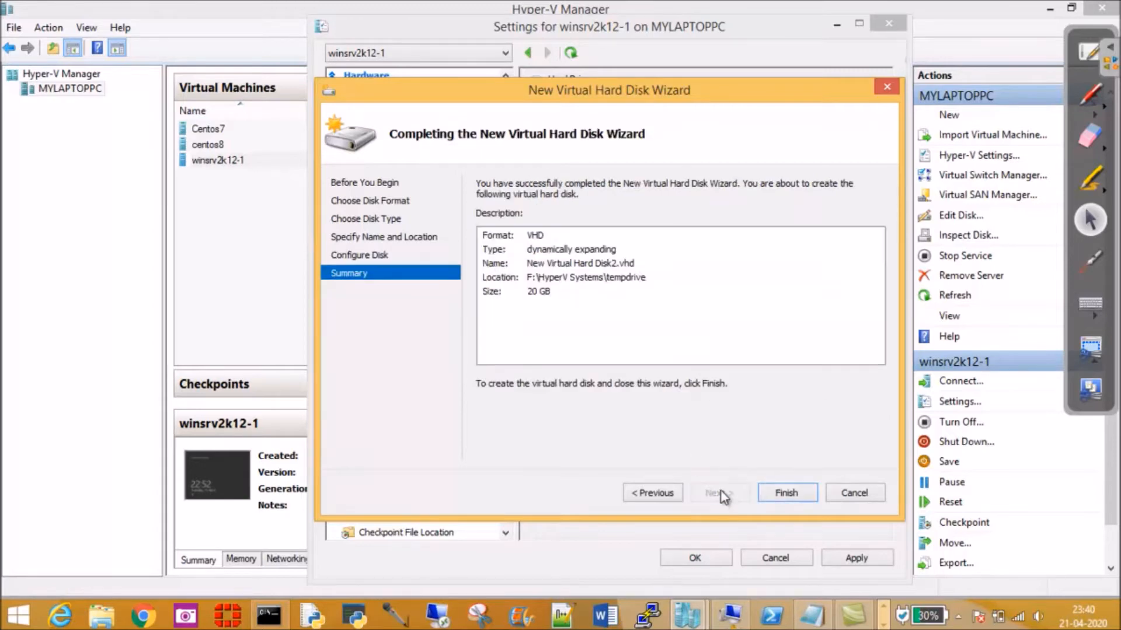
- Copy the location line from the second virtual hard disk's summary
click(650, 282)
right_click(585, 284)
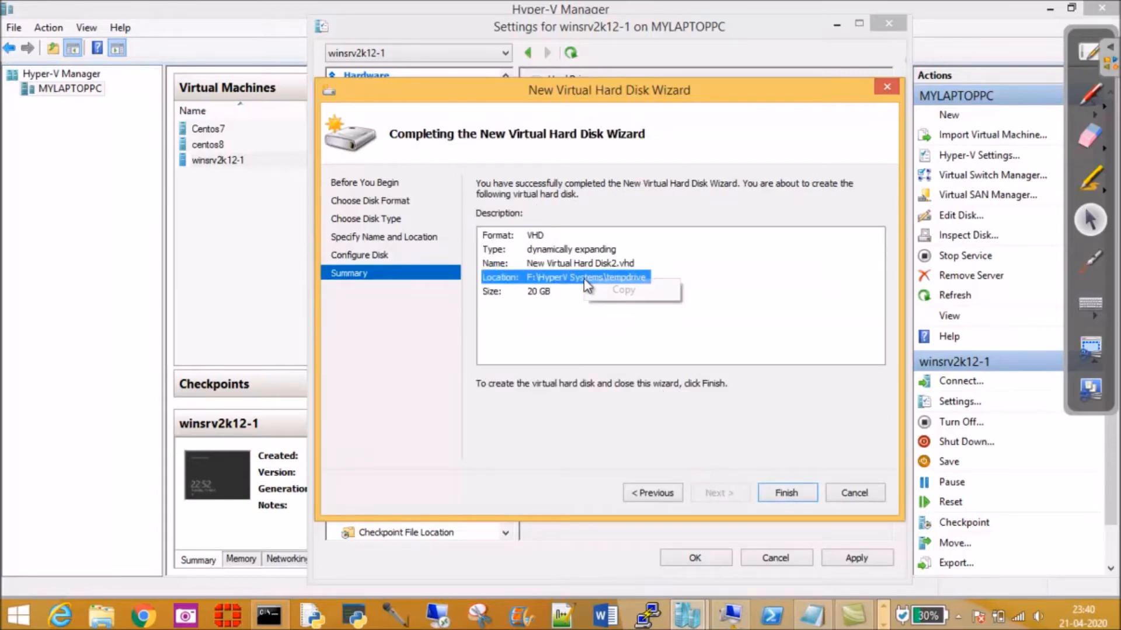
click(643, 293)
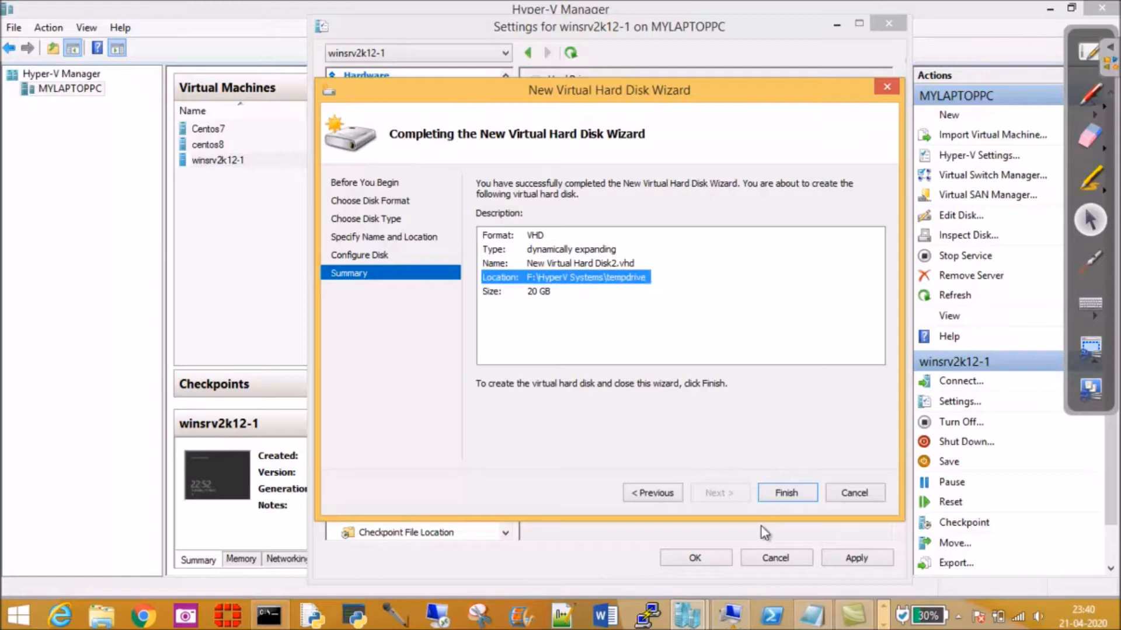
- Finish creating the second virtual hard disk and add a third hard drive with a new virtual disk to the first SCSI controller
click(801, 491)
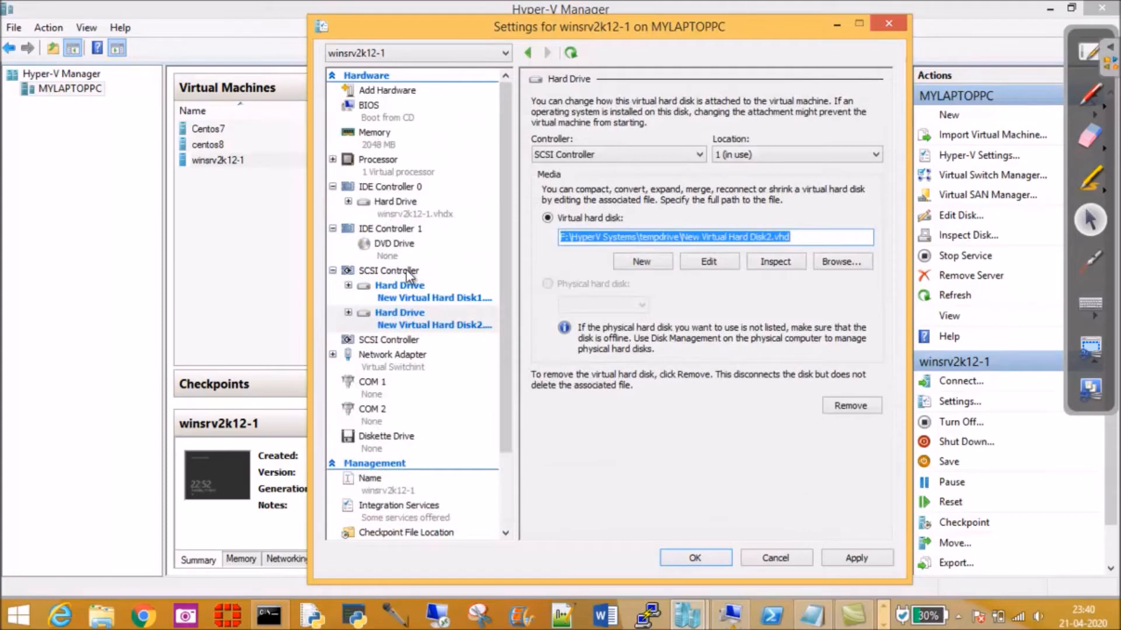
click(406, 271)
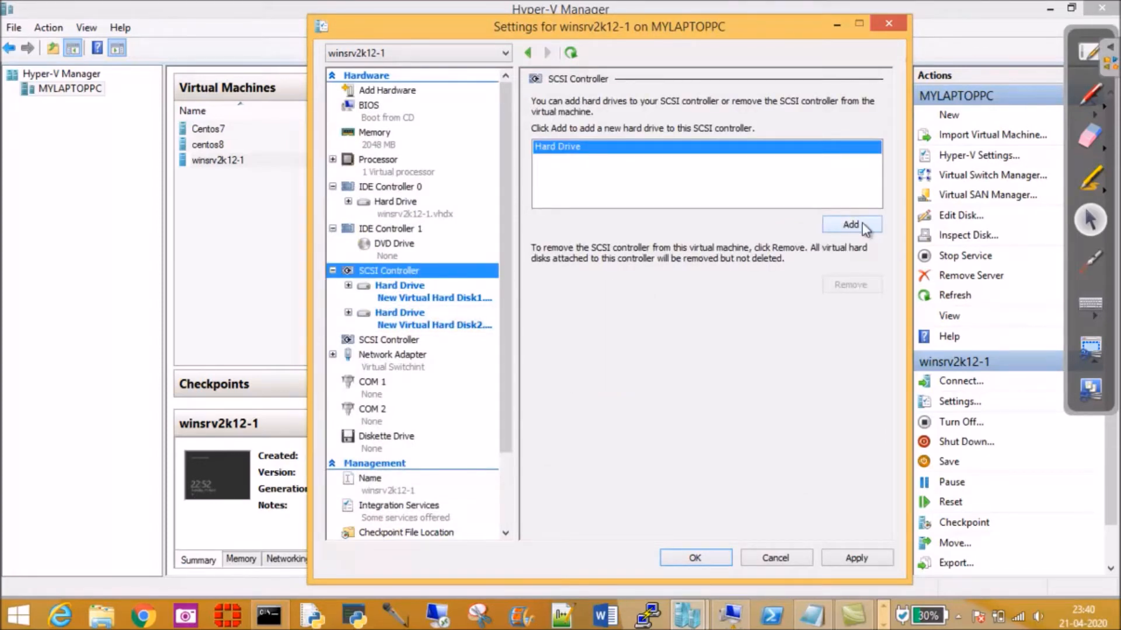
click(863, 223)
click(643, 262)
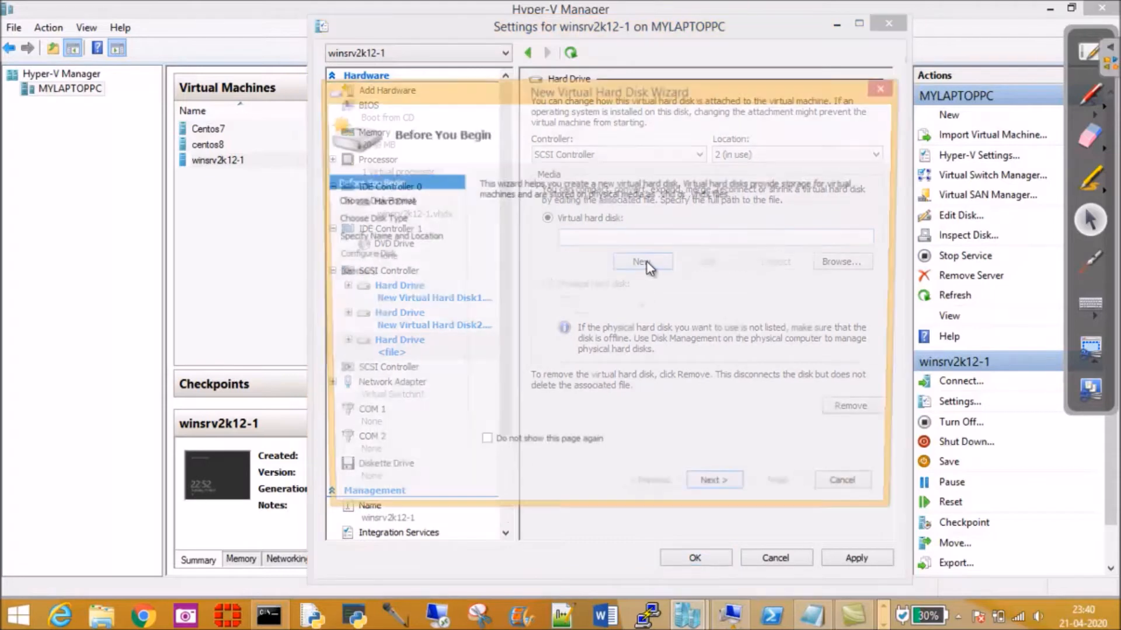
- Set the third virtual hard disk to VHD format and the dynamically expanding type
click(722, 494)
click(483, 203)
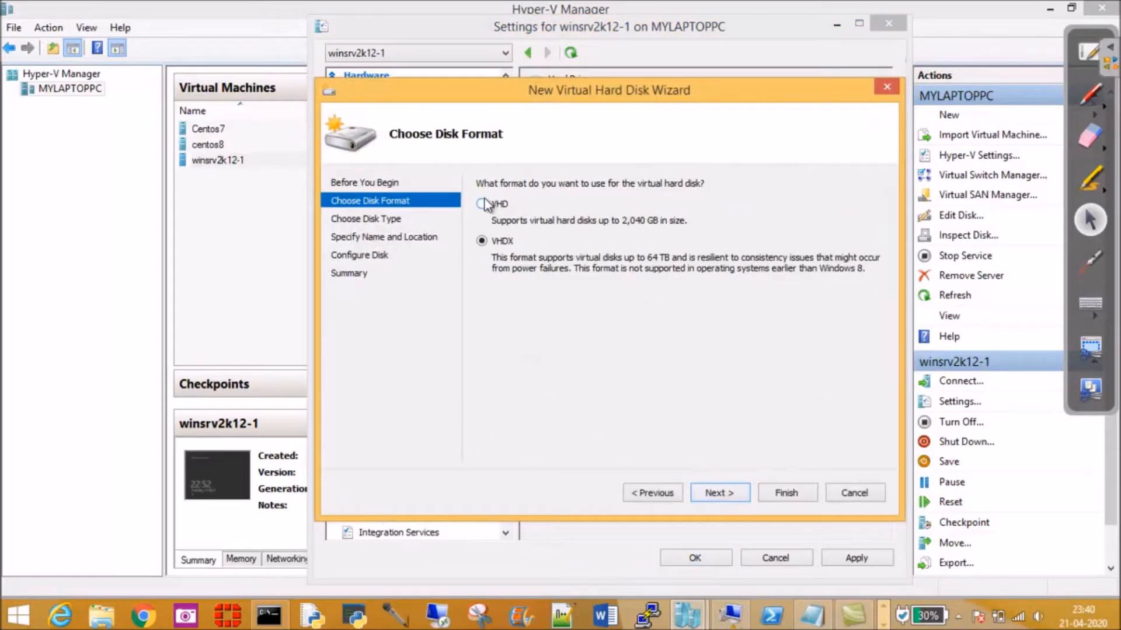
click(718, 492)
click(481, 262)
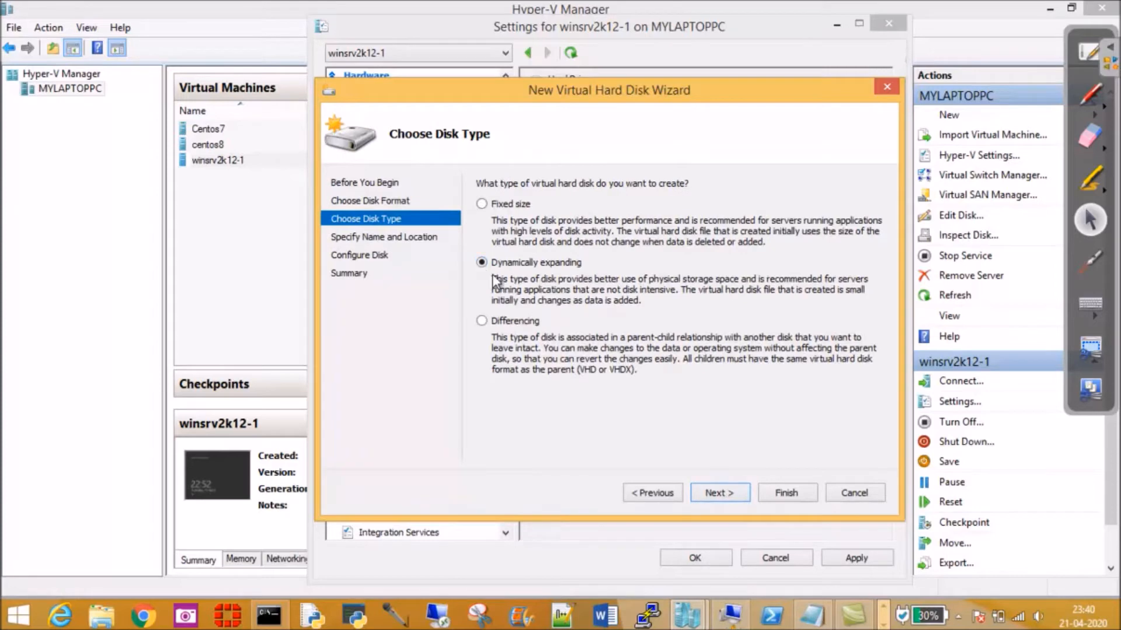
click(719, 492)
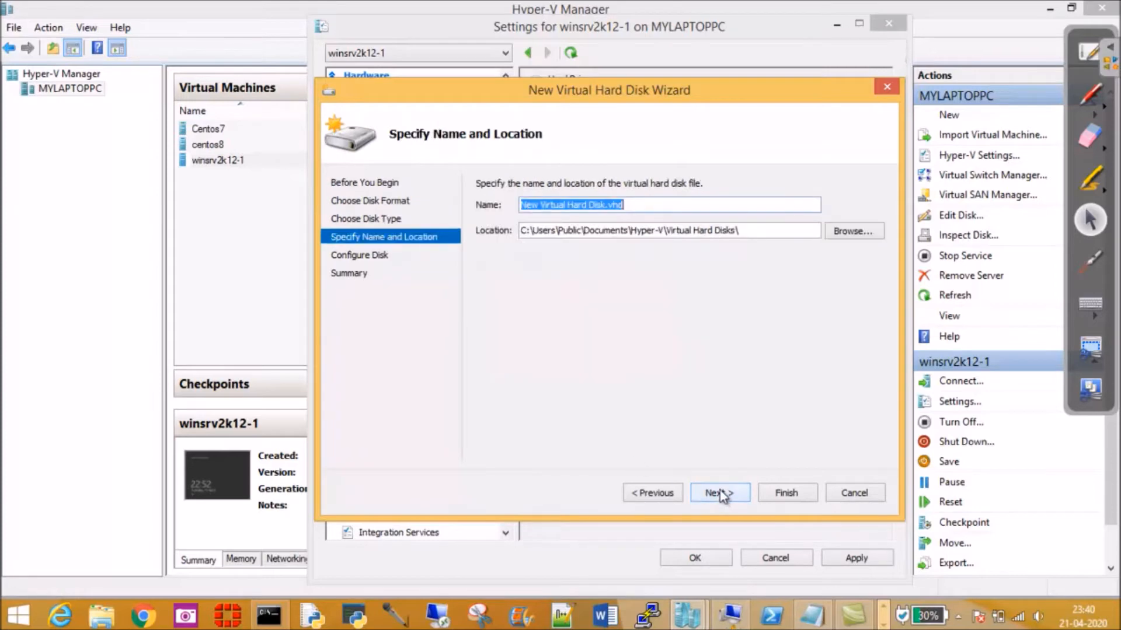
- Name the third disk file New Virtual Hard Disk3.vhd and set its location to F:\HyperV Systems\tempdrive
click(607, 203)
text(1)
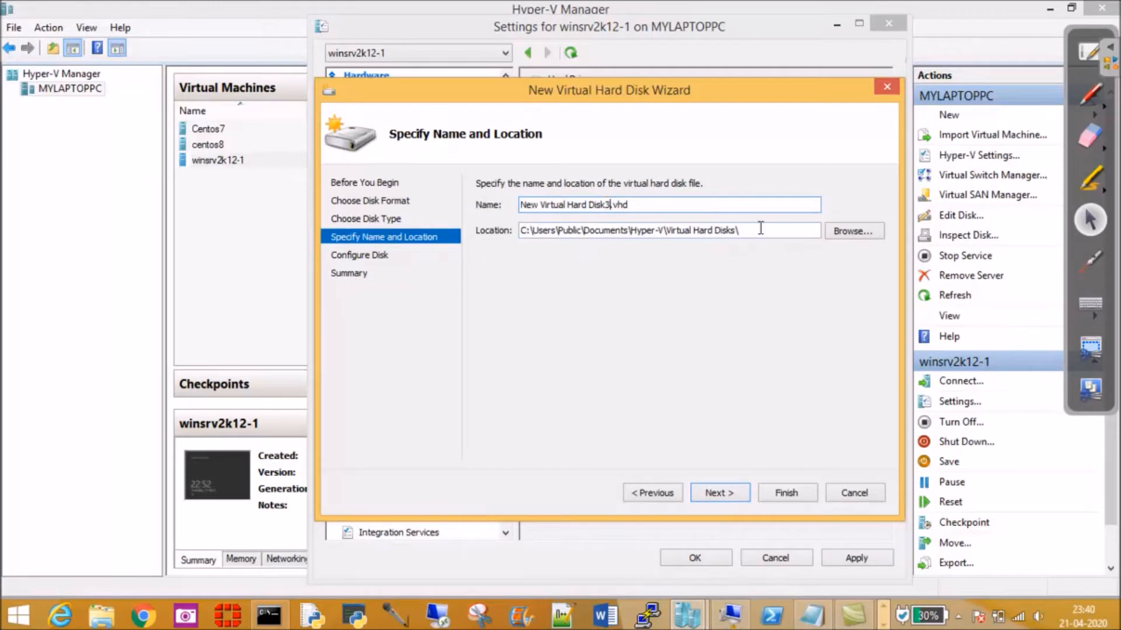
drag(761, 230, 414, 223)
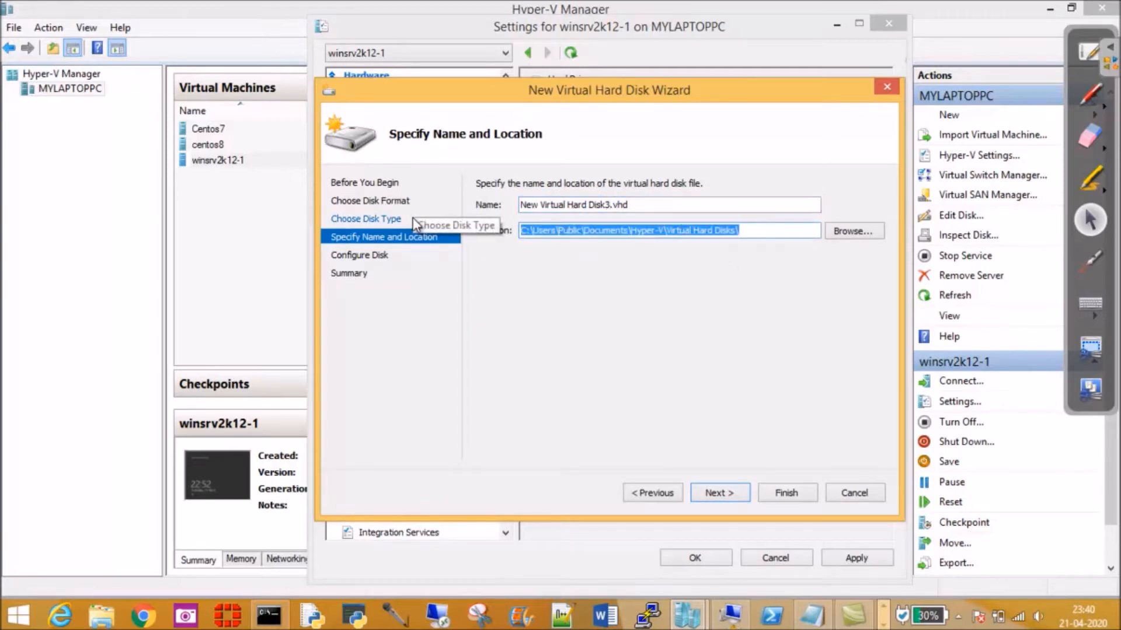
key(BackSpace)
key(ctrl+v)
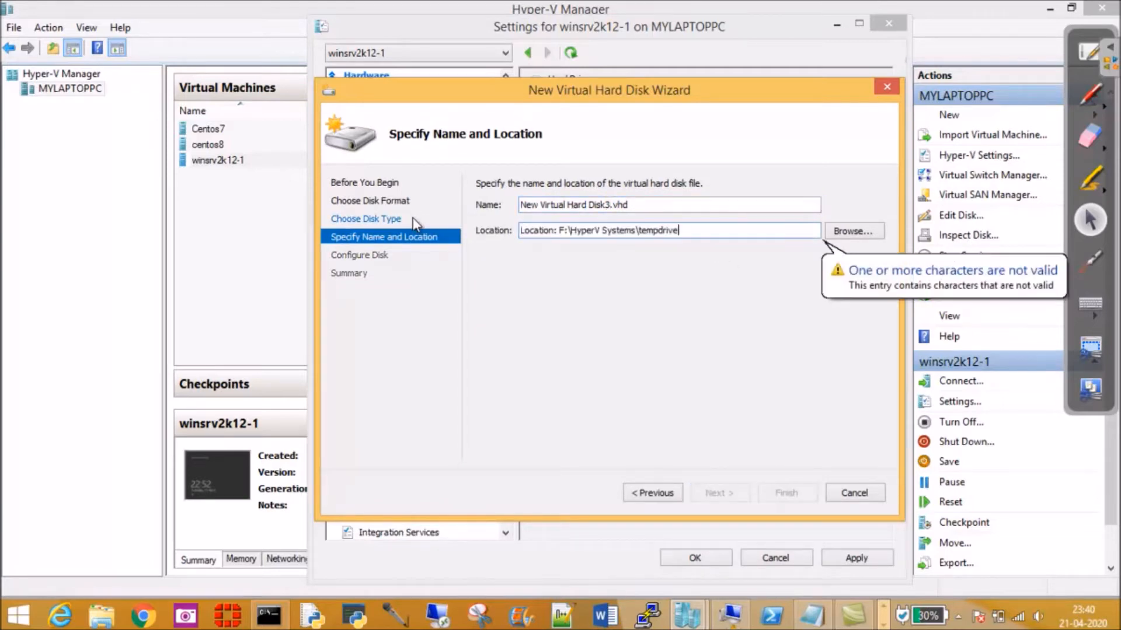
click(556, 230)
drag(557, 230, 476, 232)
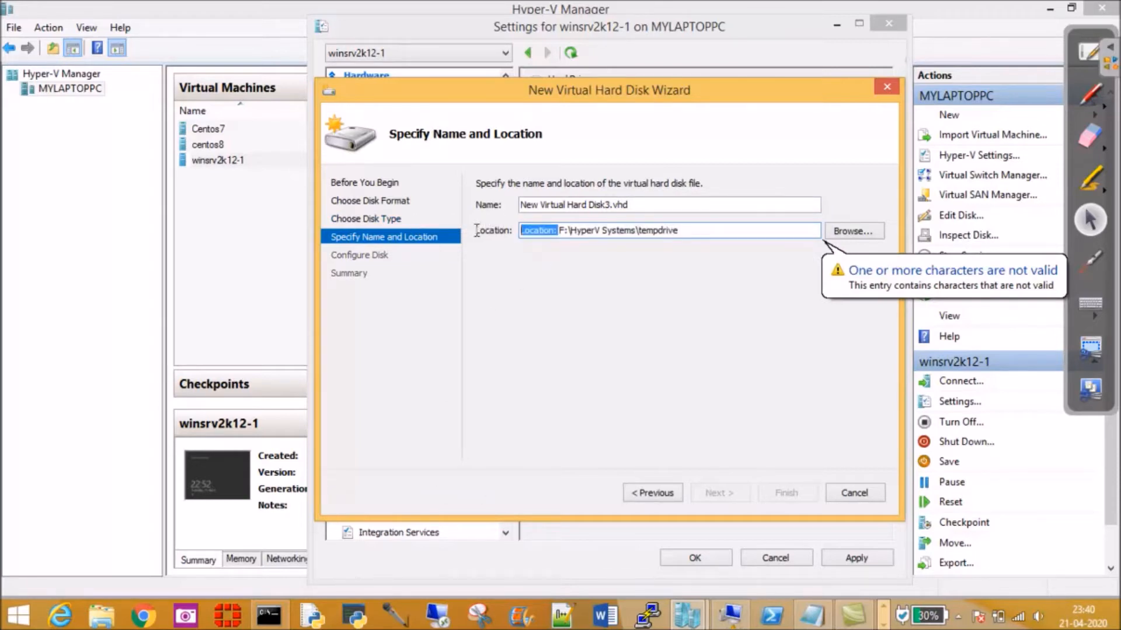
key(BackSpace)
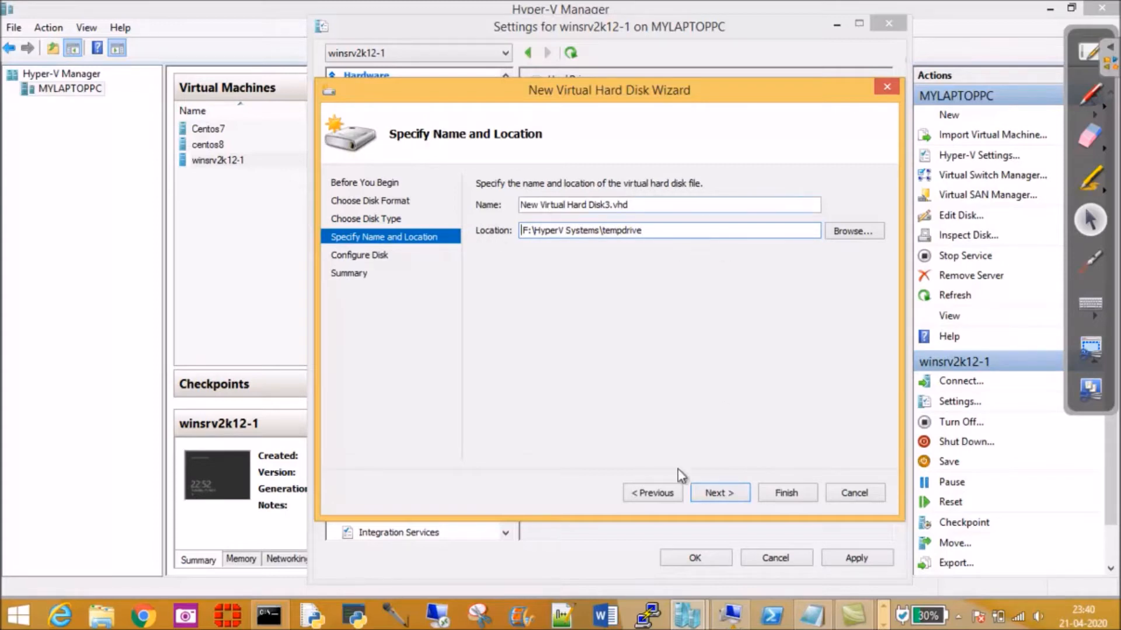
click(719, 492)
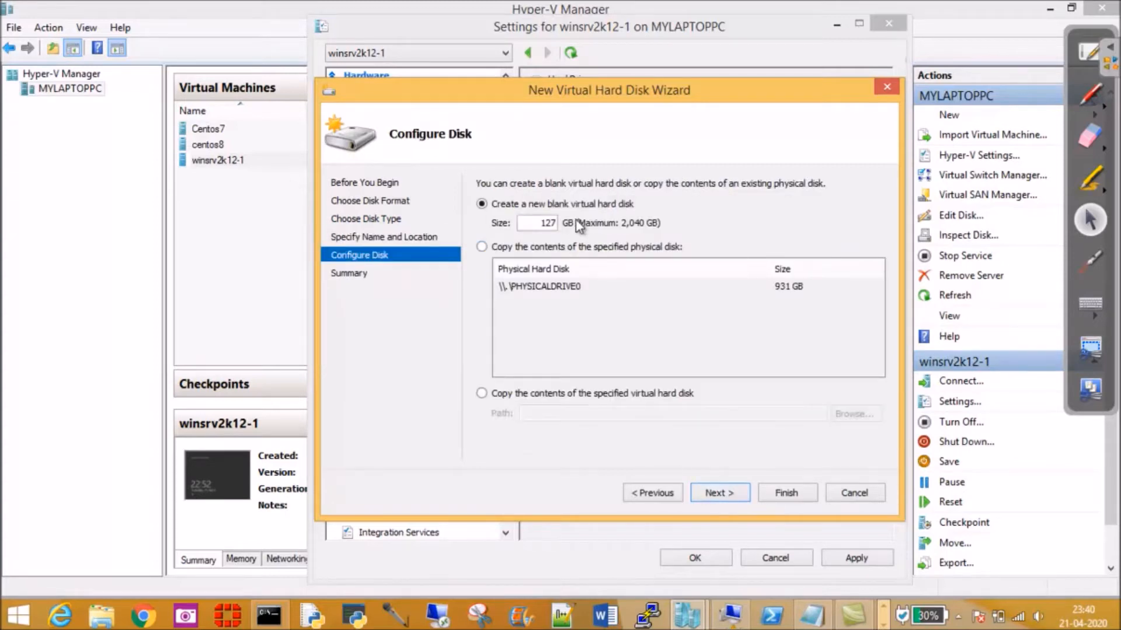
- Set the third blank virtual hard disk's size to 20 GB and create the disk
double_click(542, 223)
text(20)
click(728, 495)
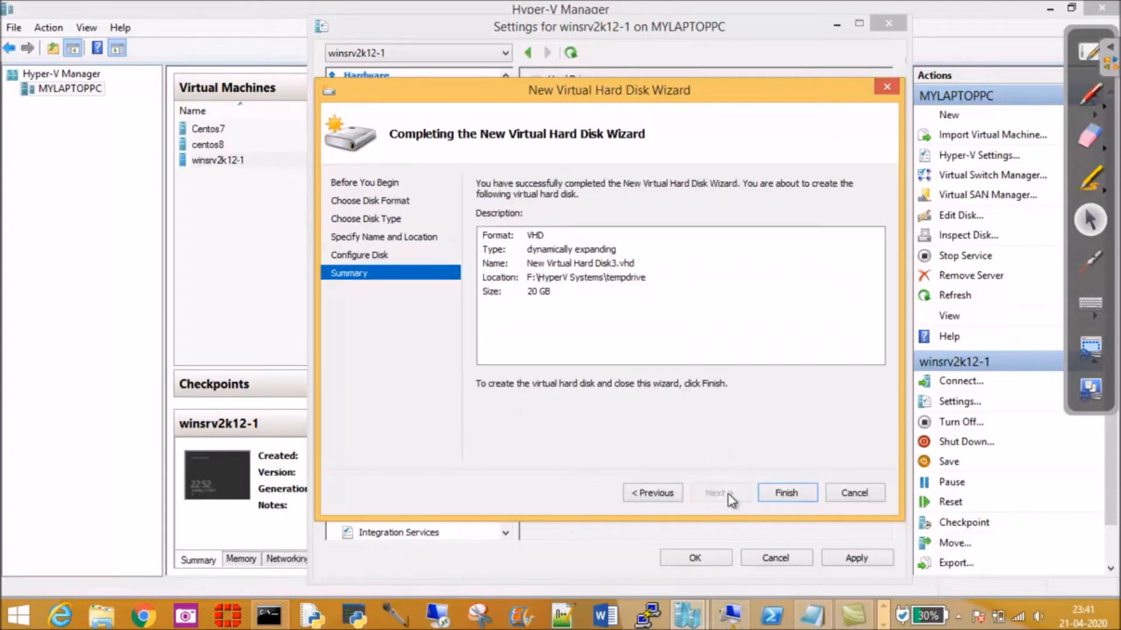
click(796, 494)
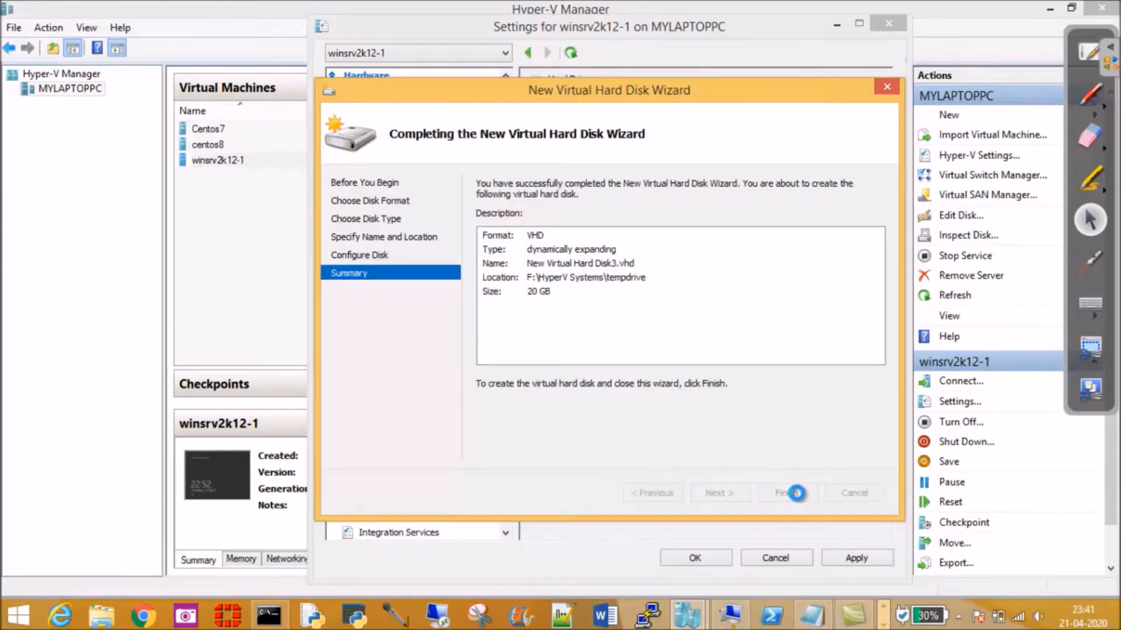
- Add a fourth hard drive to the first SCSI controller and start creating a new virtual hard disk for it
click(389, 272)
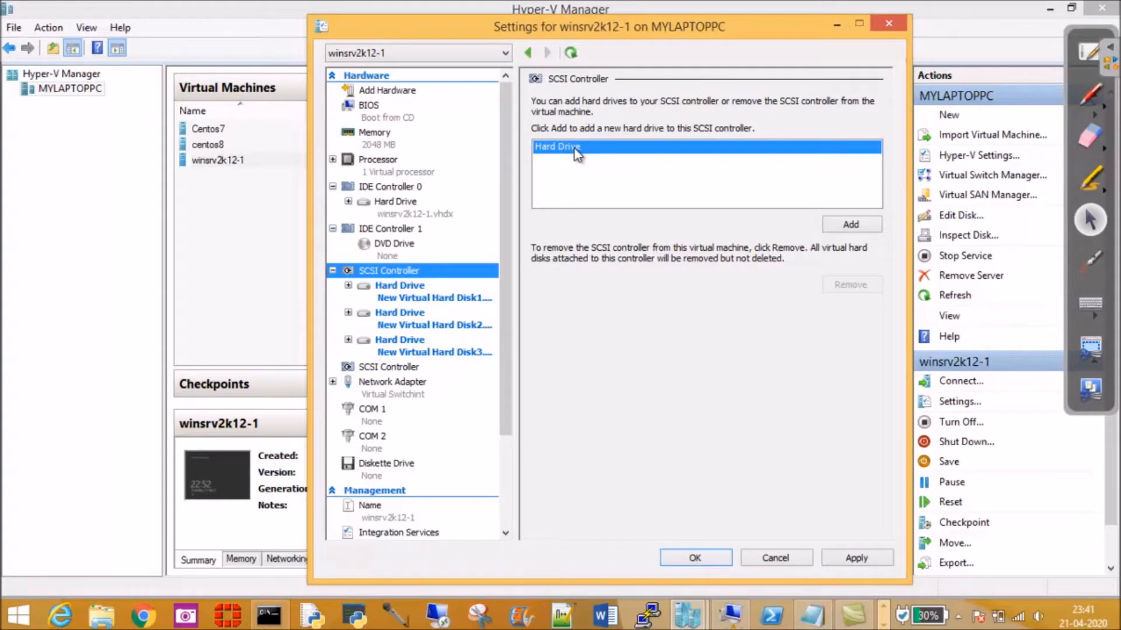
click(875, 231)
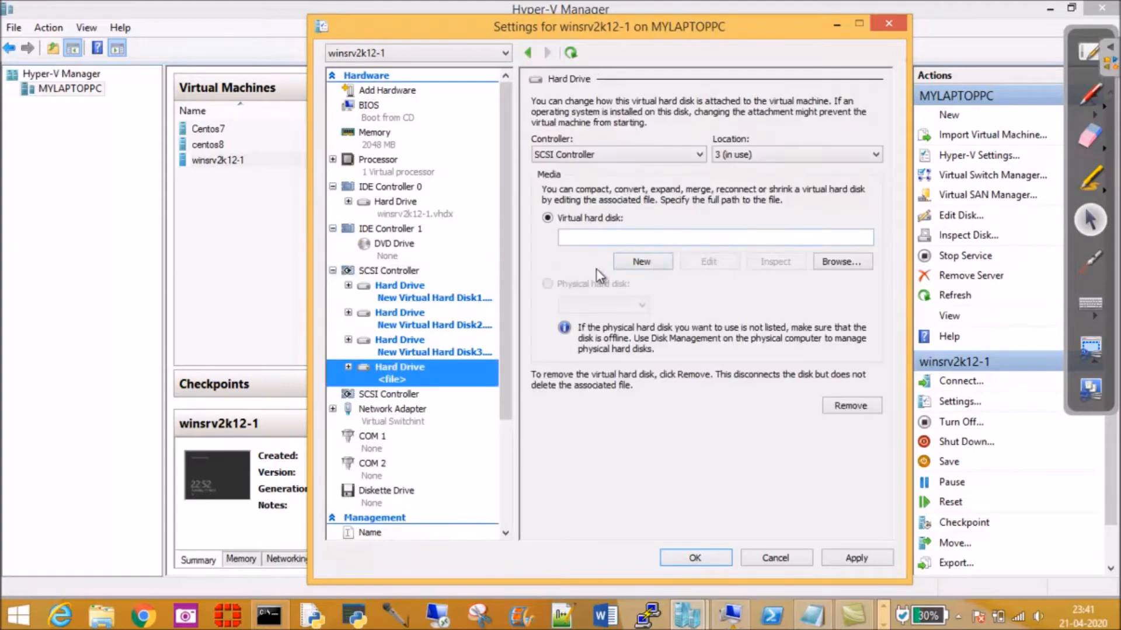
click(651, 269)
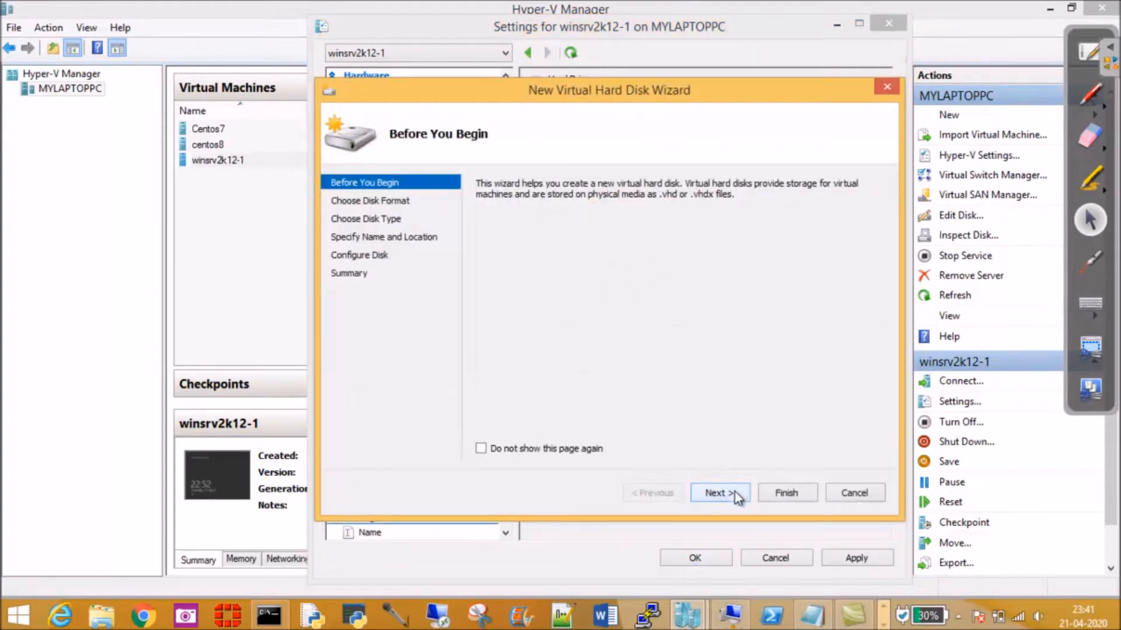
- Choose the VHD format and the dynamically expanding type for the fourth virtual hard disk
click(733, 493)
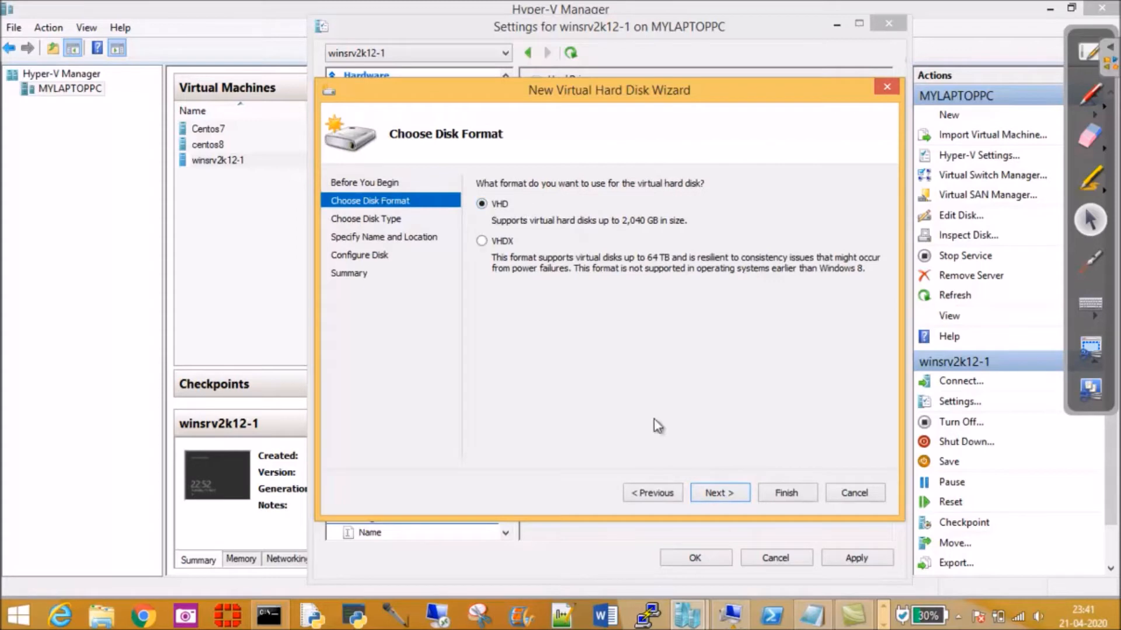
click(720, 492)
click(482, 263)
click(718, 495)
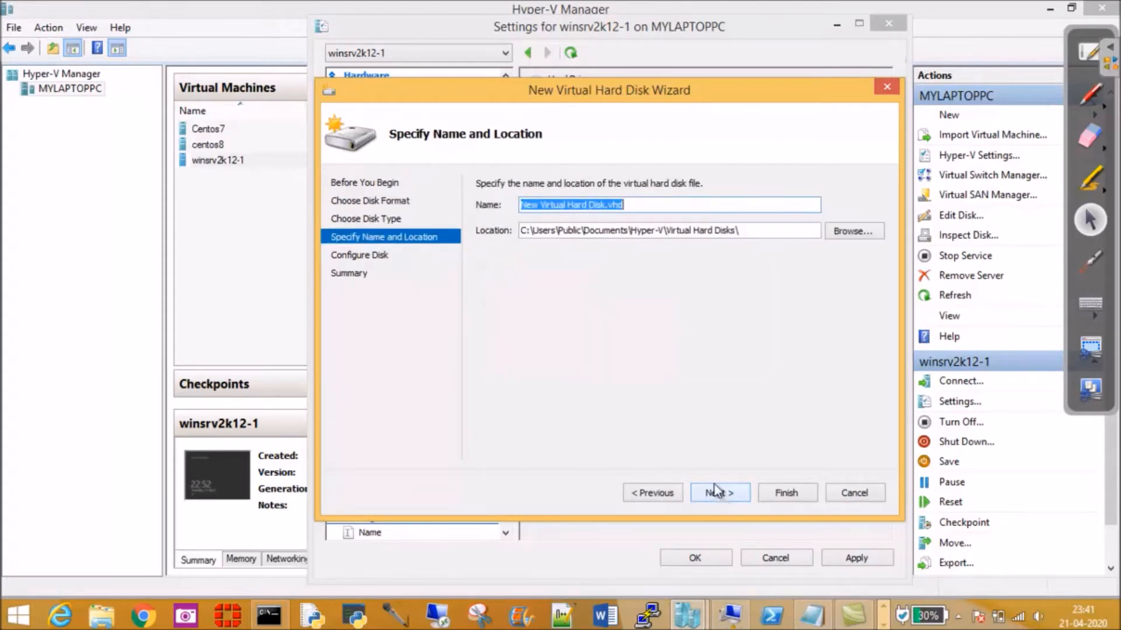
- Name the fourth disk file New Virtual Hard Disk4.vhd and set its location to F:\HyperV Systems\tempdrive
click(603, 205)
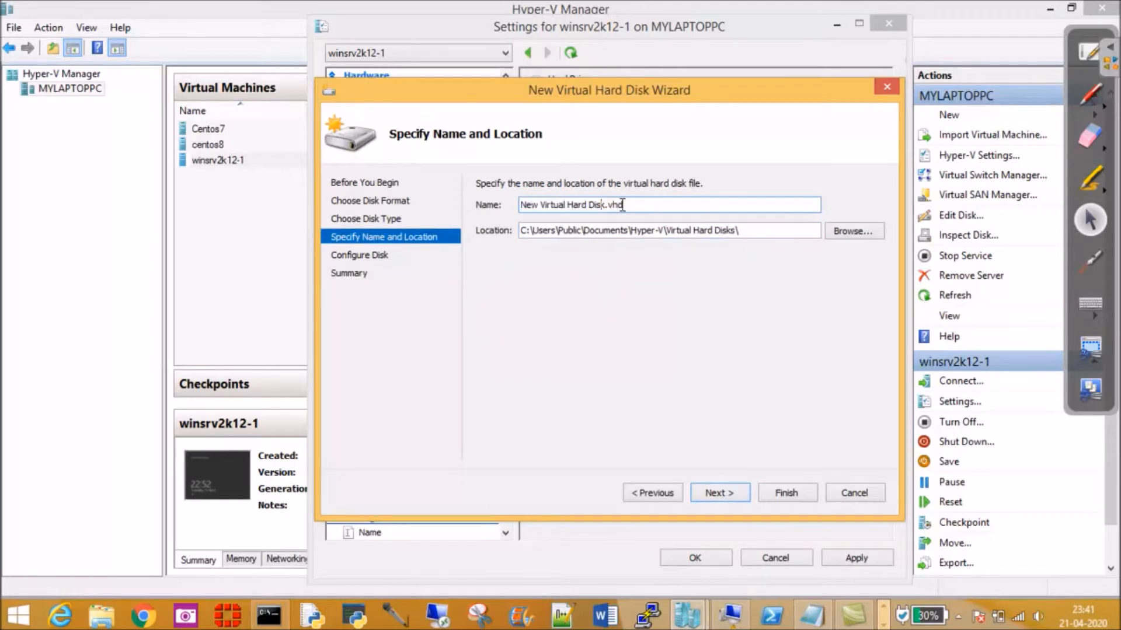
text(4)
drag(522, 229, 753, 235)
key(BackSpace)
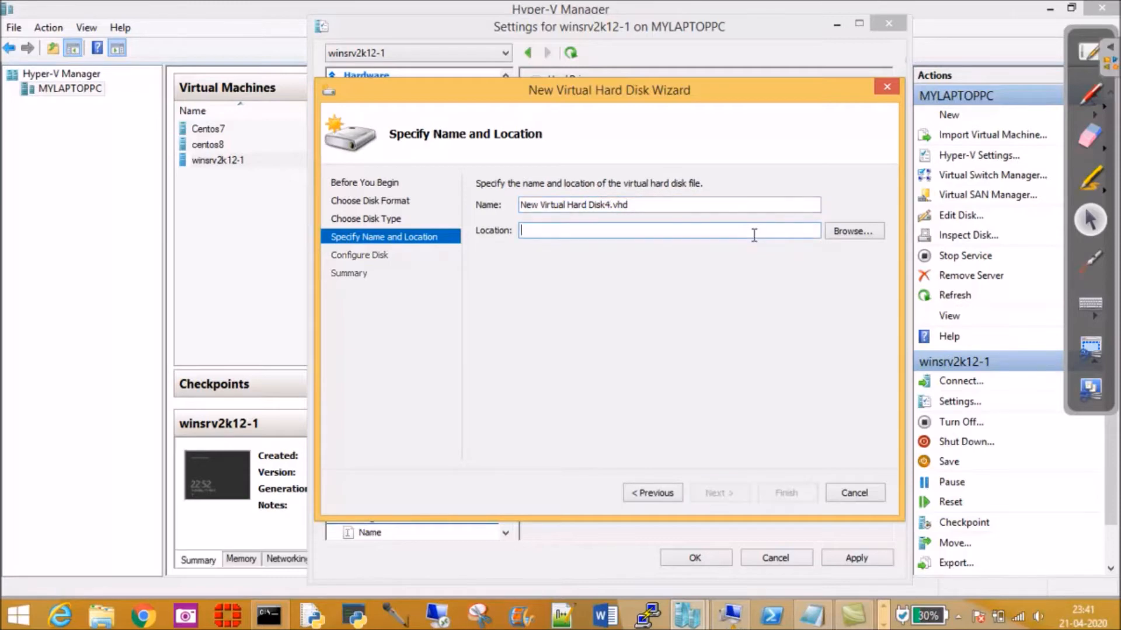
key(ctrl+v)
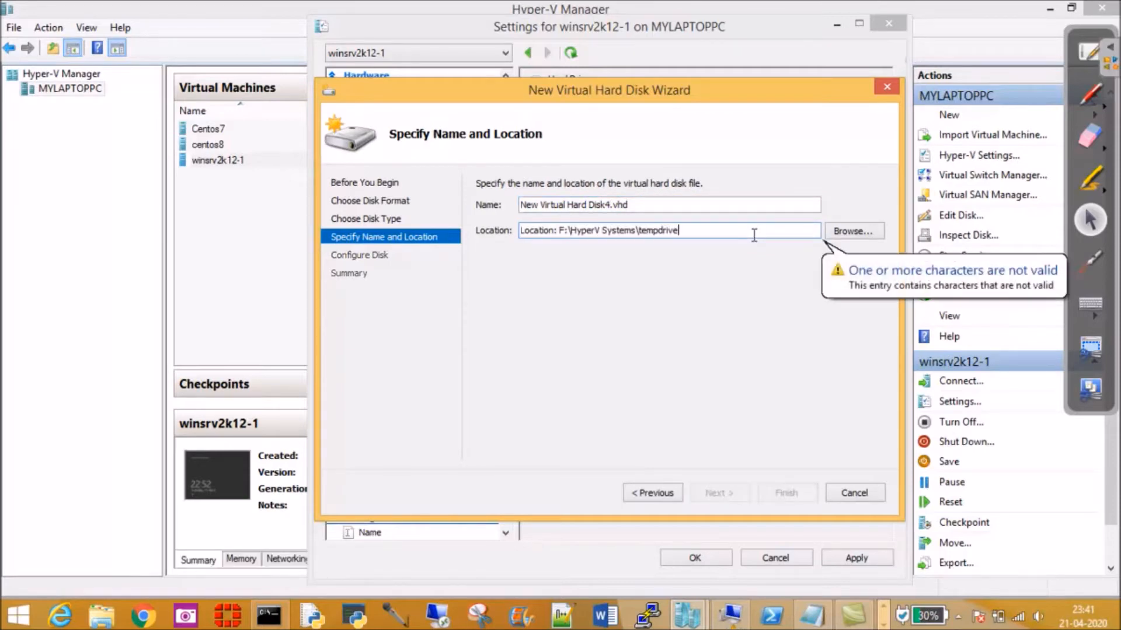
click(558, 232)
drag(557, 232, 471, 233)
key(BackSpace)
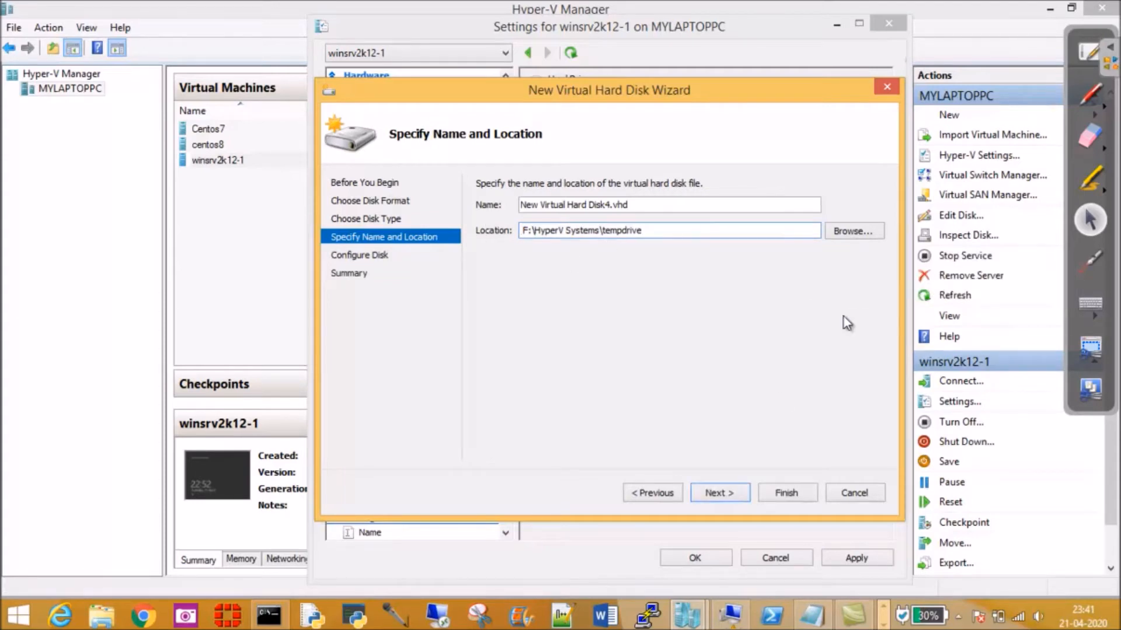
click(726, 497)
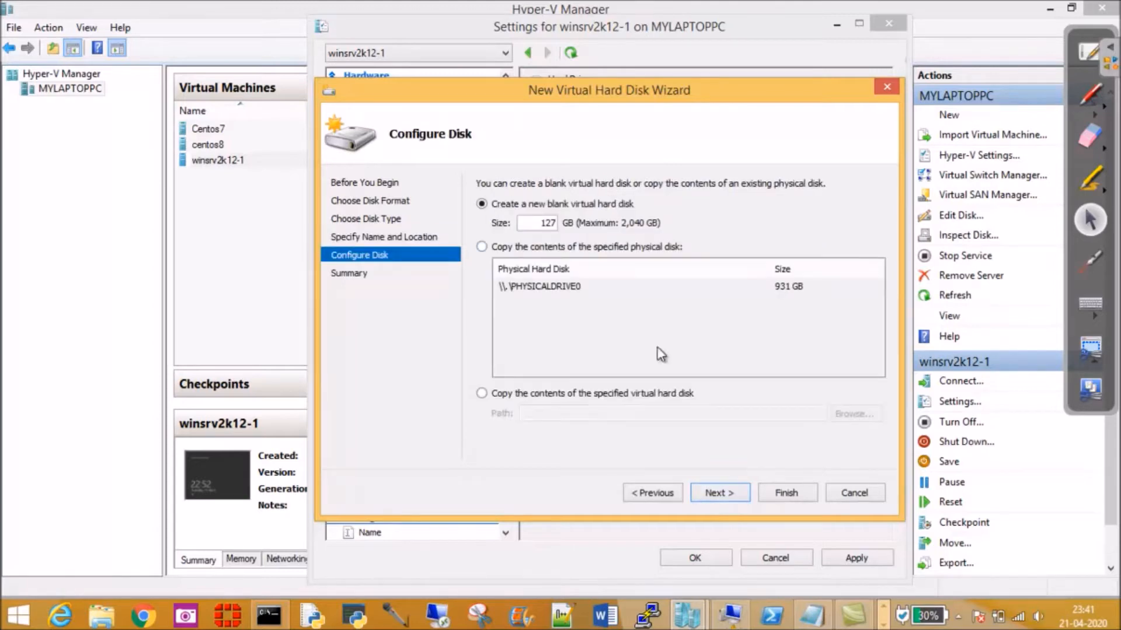
- Set the size of the fourth blank virtual hard disk and create the disk
double_click(548, 223)
click(725, 492)
click(786, 494)
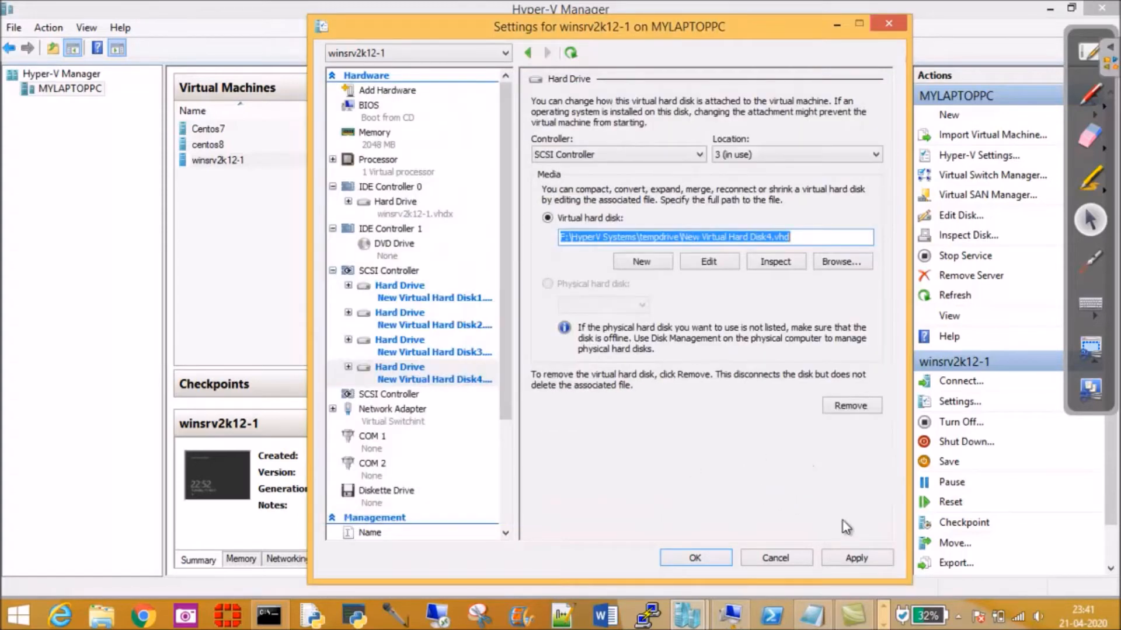
- Apply the four added hard drives to the winsrv2k12-1 virtual machine and close its settings
click(862, 560)
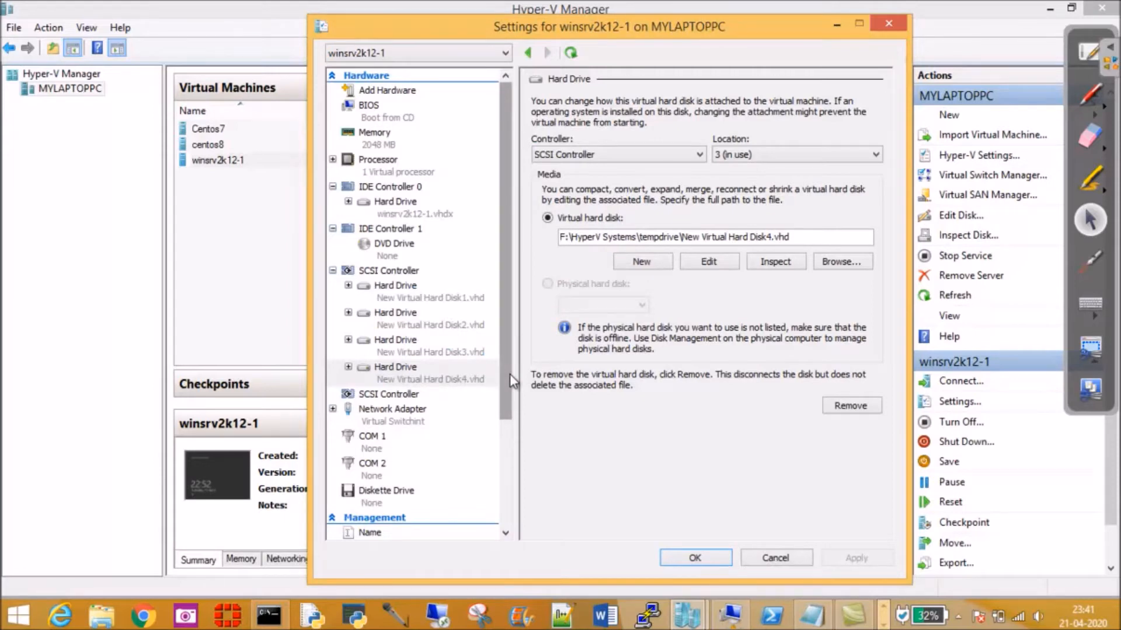
click(695, 558)
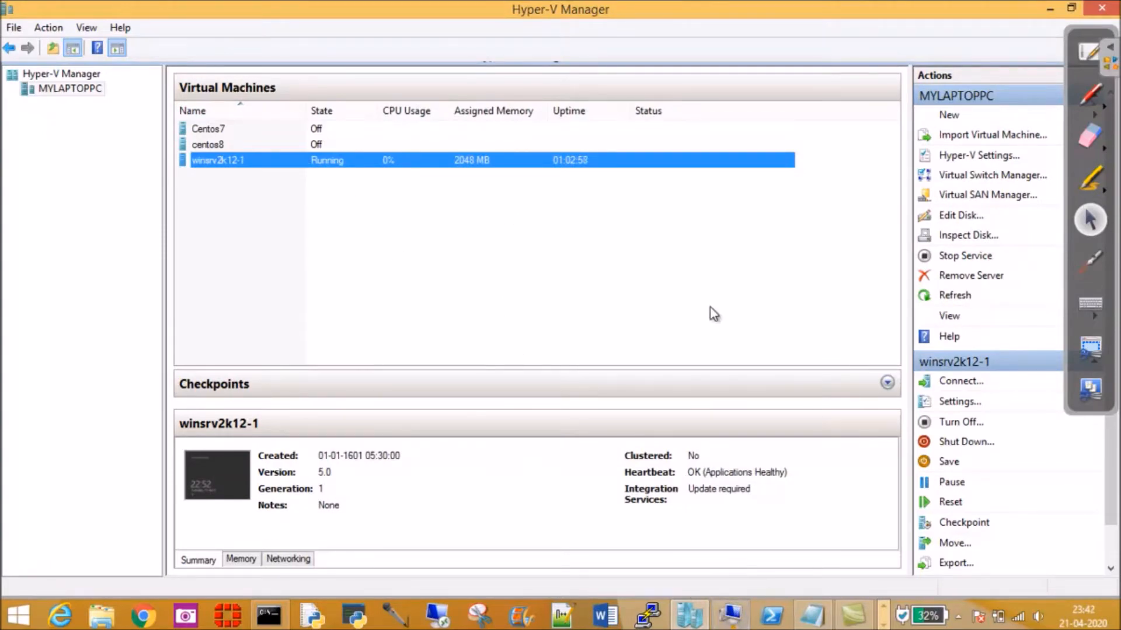
- Switch to the winsrv2k12-1 virtual machine and initialize Disks 1 to 4 with the MBR partition style in Disk Management
click(730, 617)
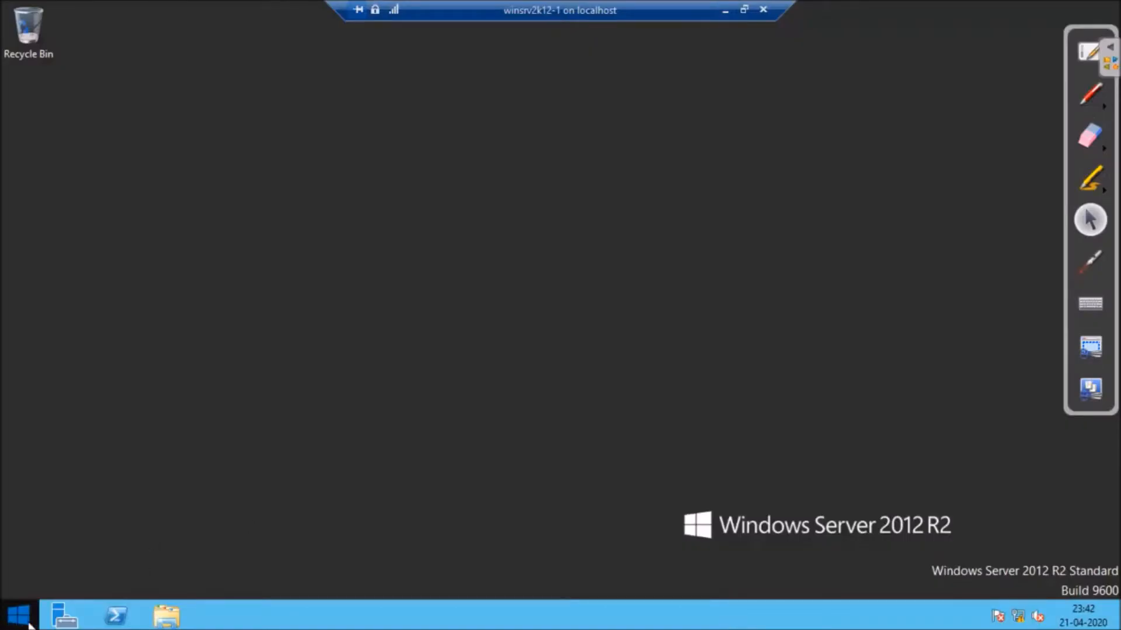
right_click(26, 622)
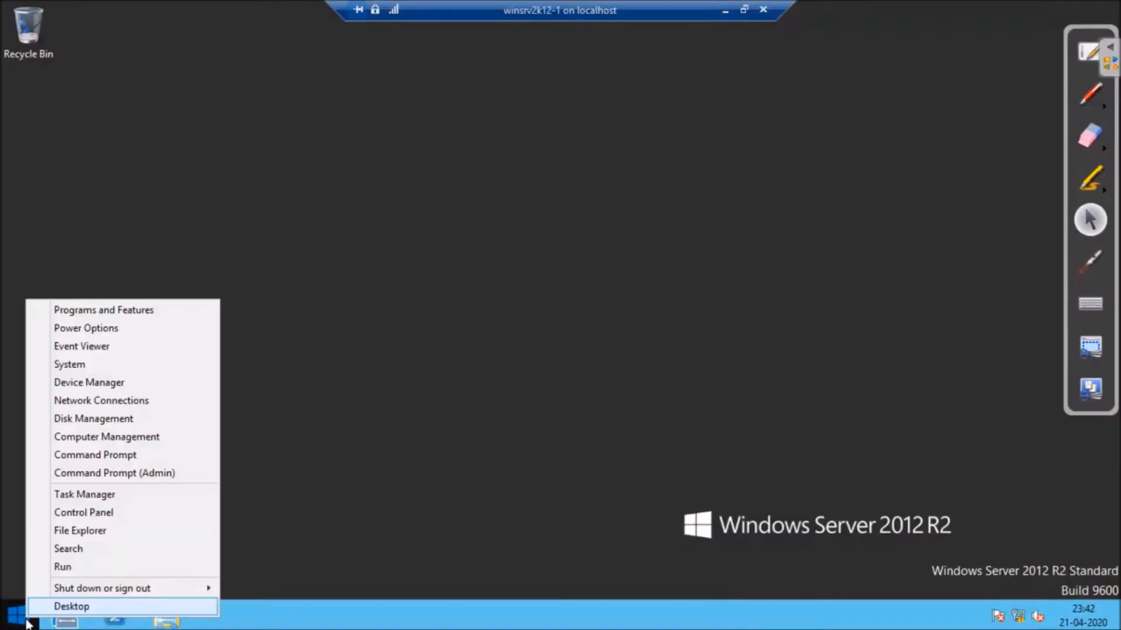
click(83, 421)
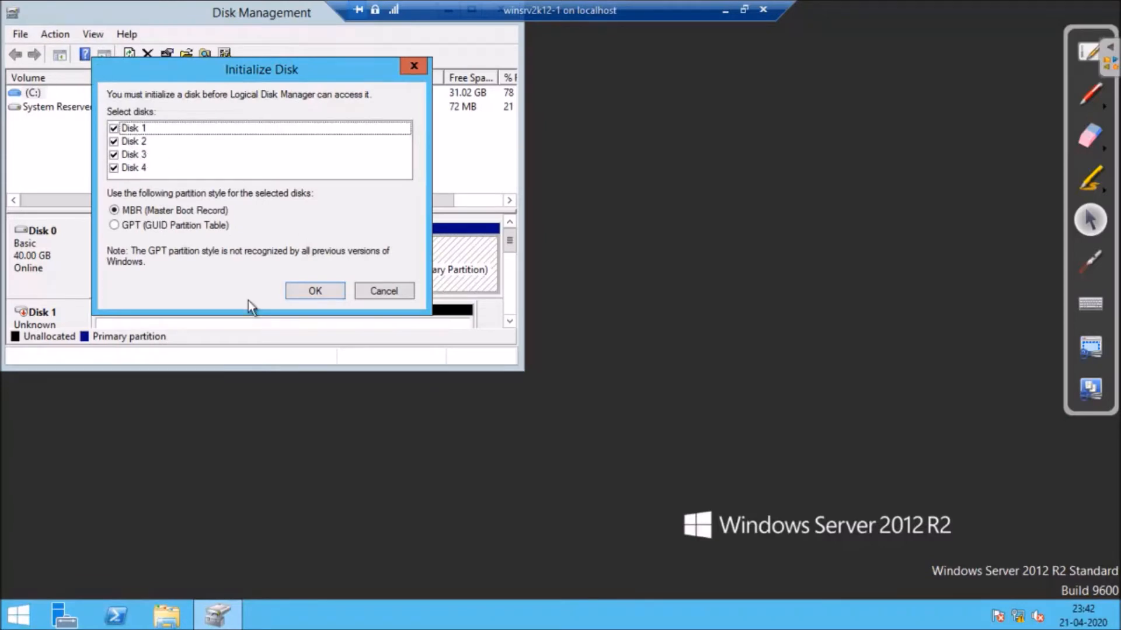
click(314, 290)
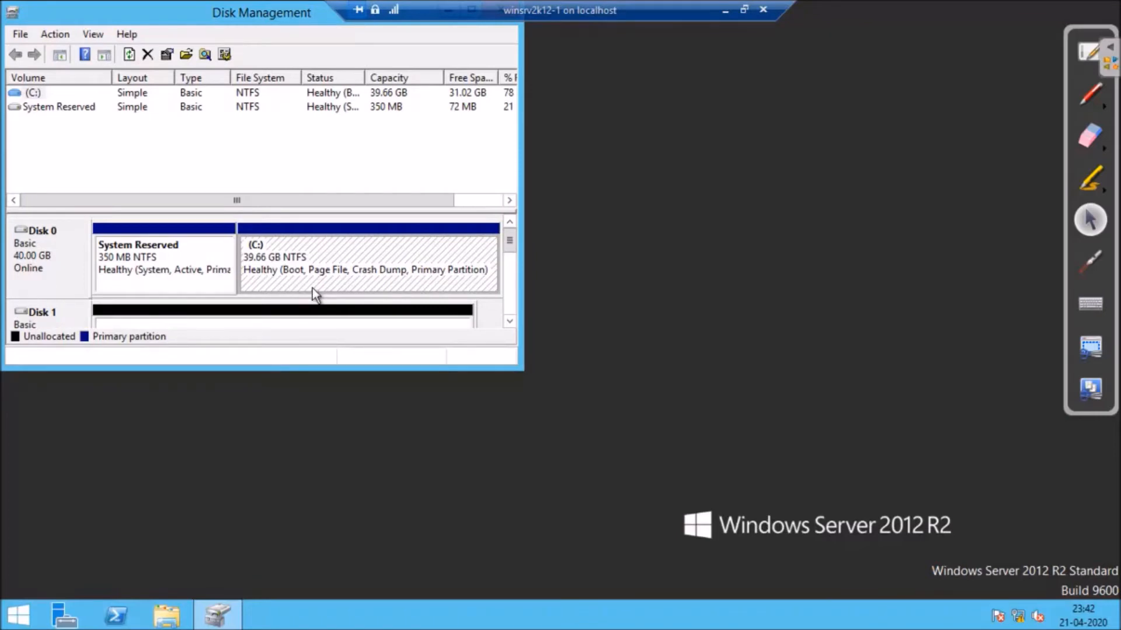
double_click(186, 12)
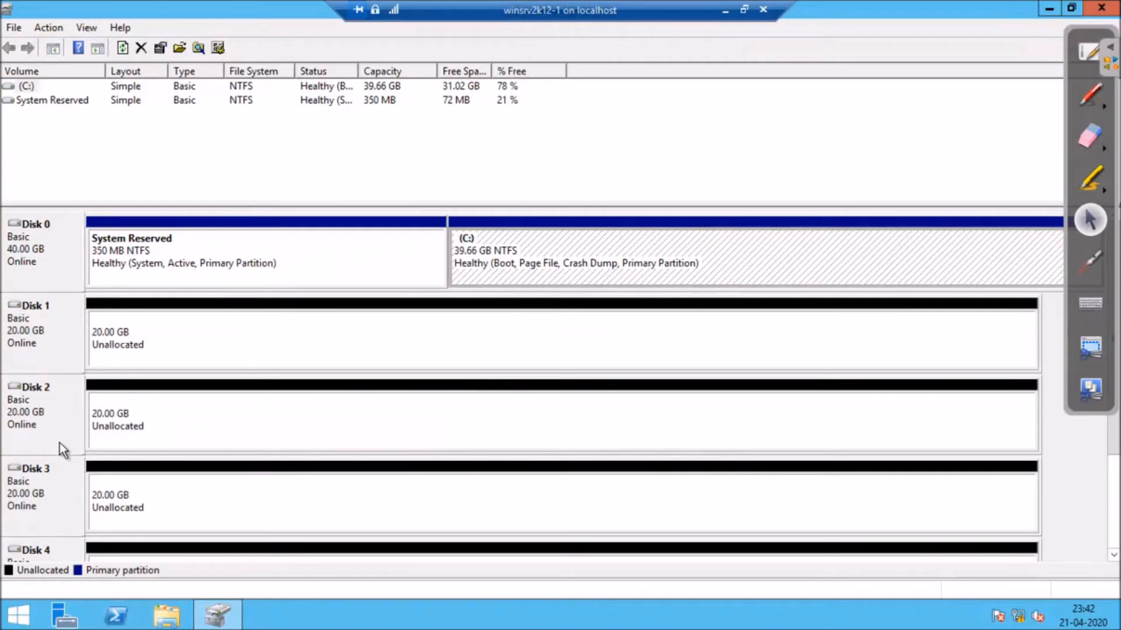
click(1055, 325)
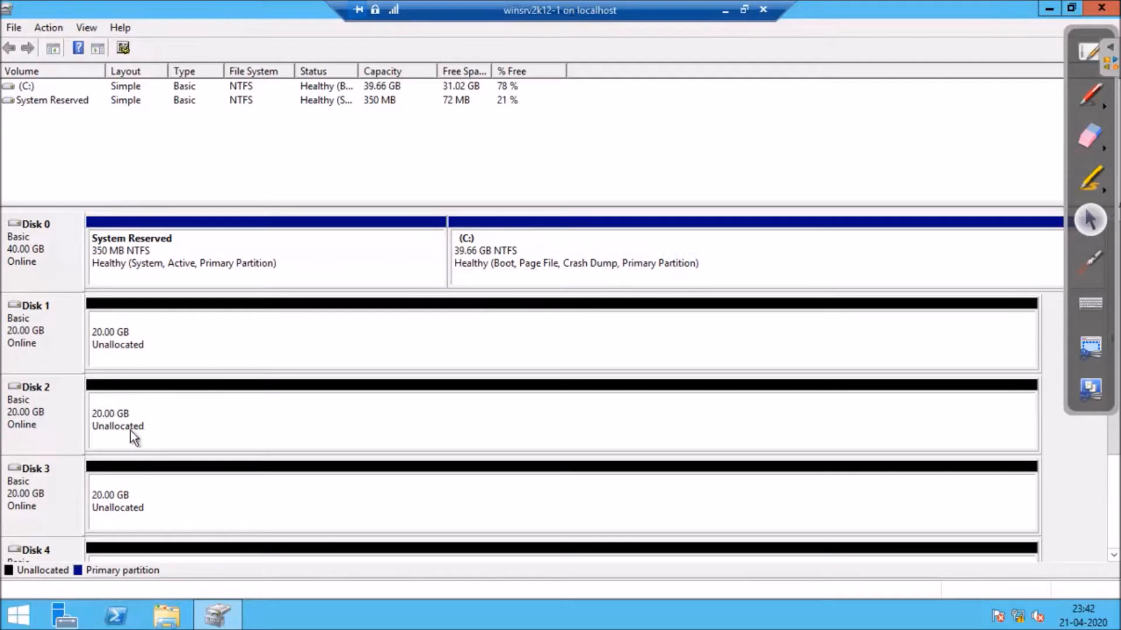
- Switch to Server Manager and open File and Storage Services
click(64, 618)
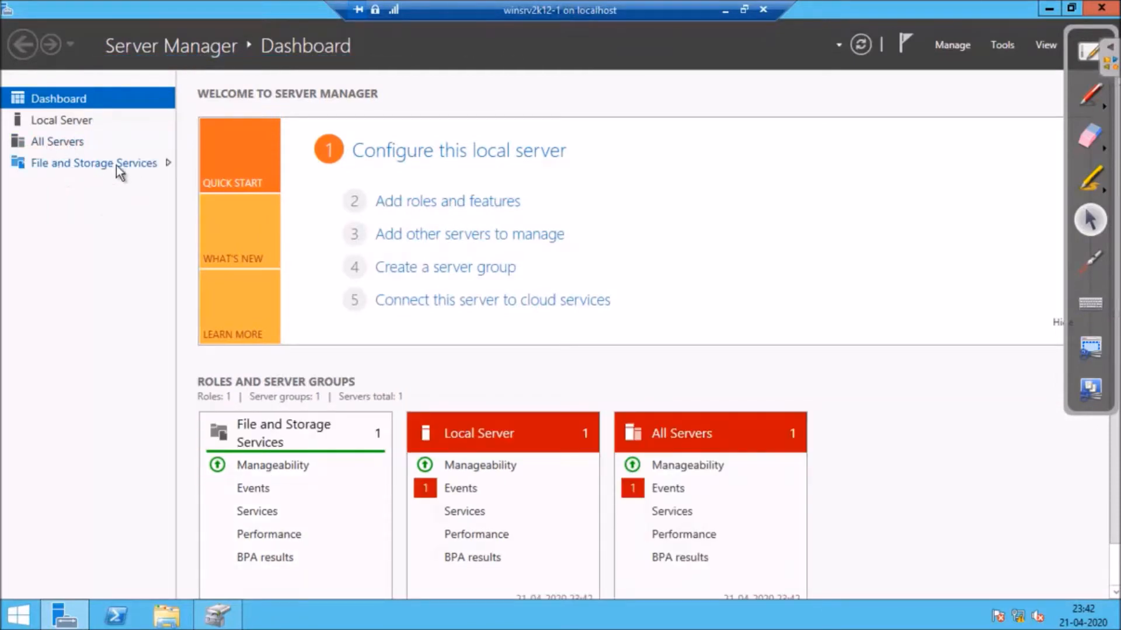
click(117, 166)
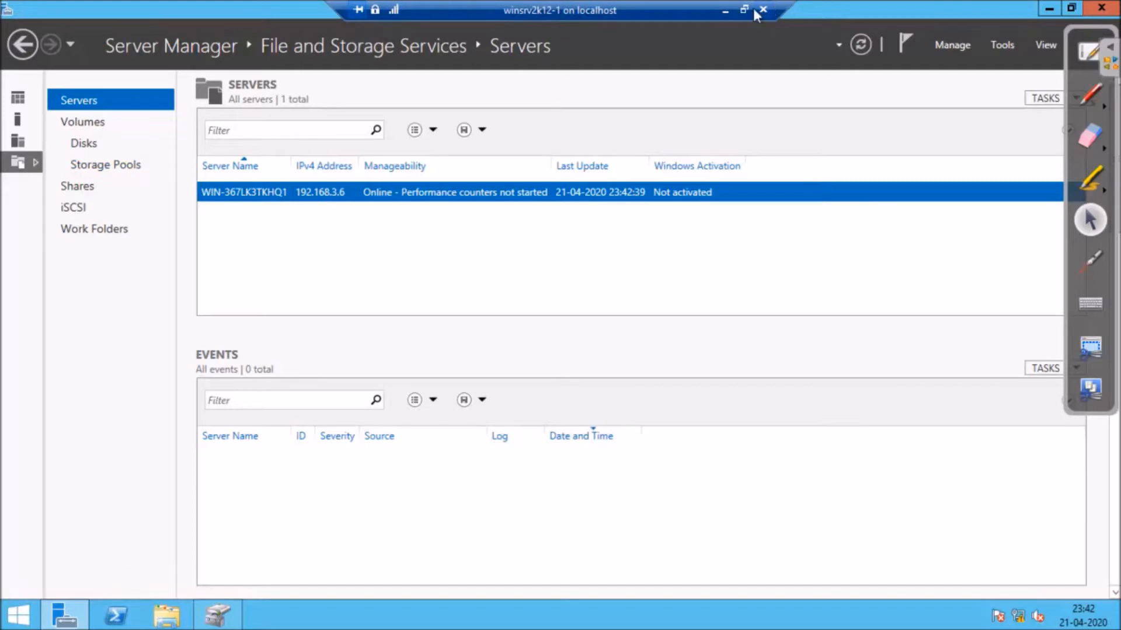
click(727, 8)
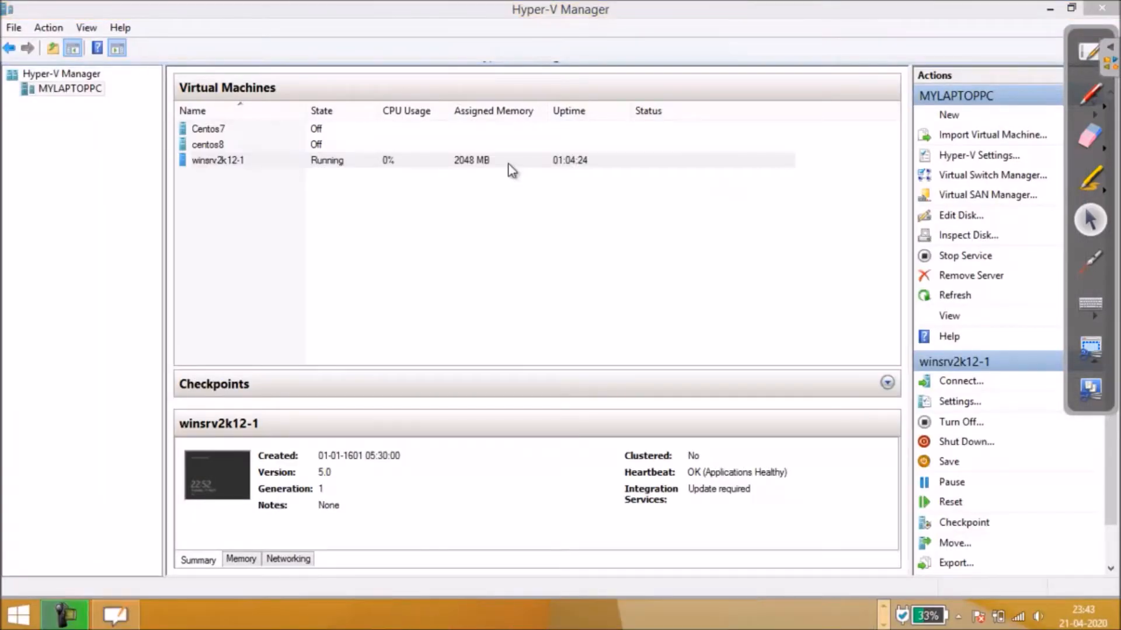
click(1049, 10)
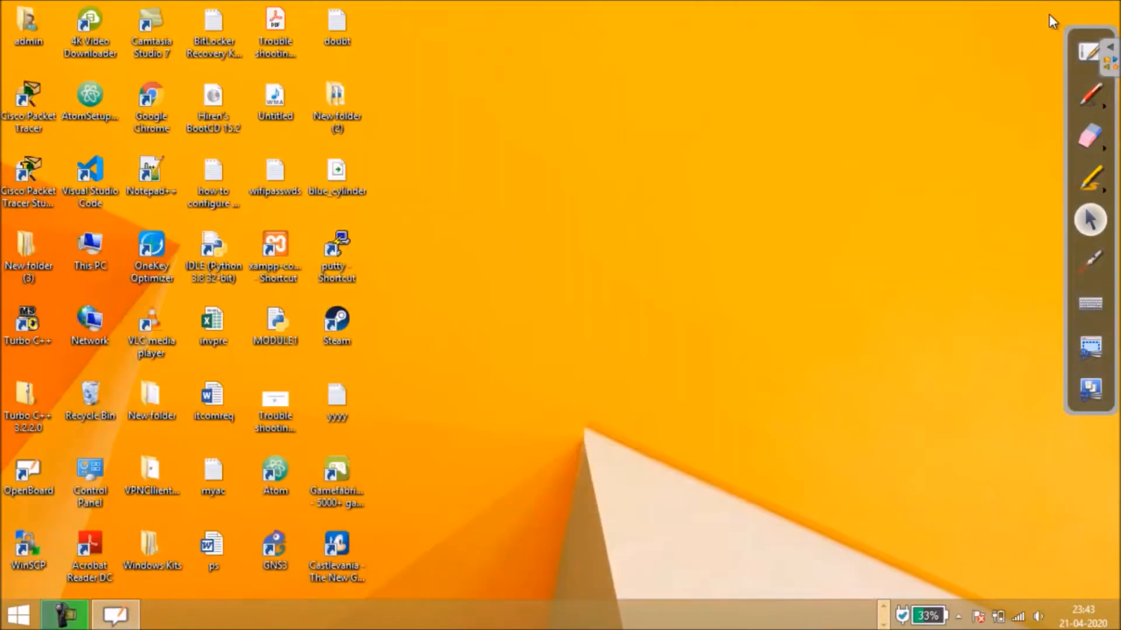
click(883, 607)
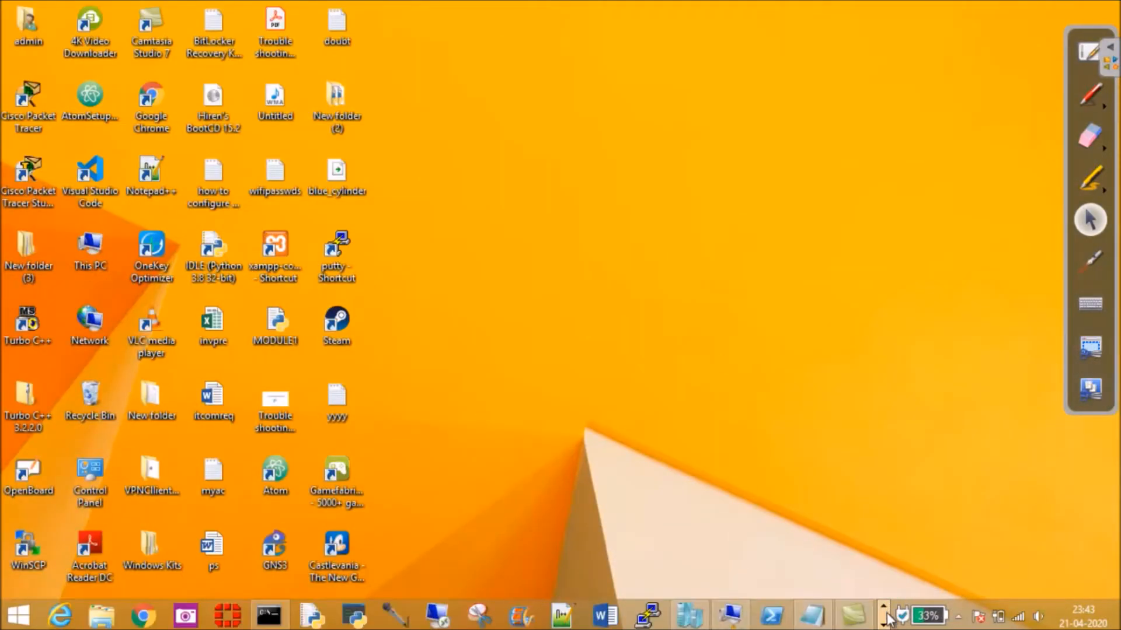
click(732, 616)
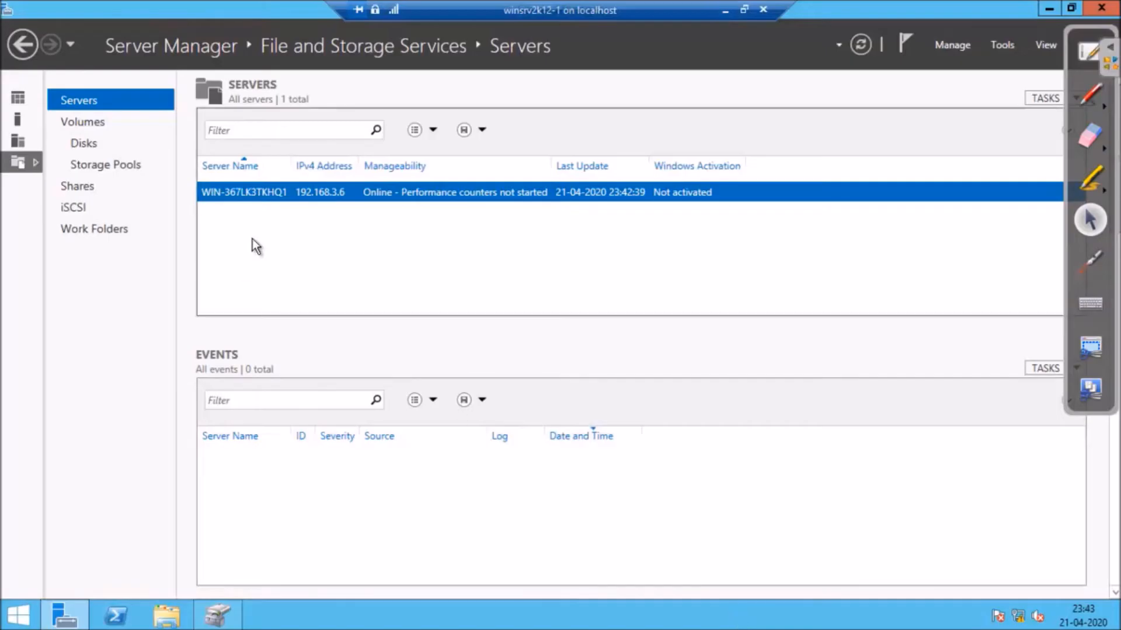
- Review the server's System Reserved and C: volumes with their related shares and disk, and view the list of disks
click(85, 121)
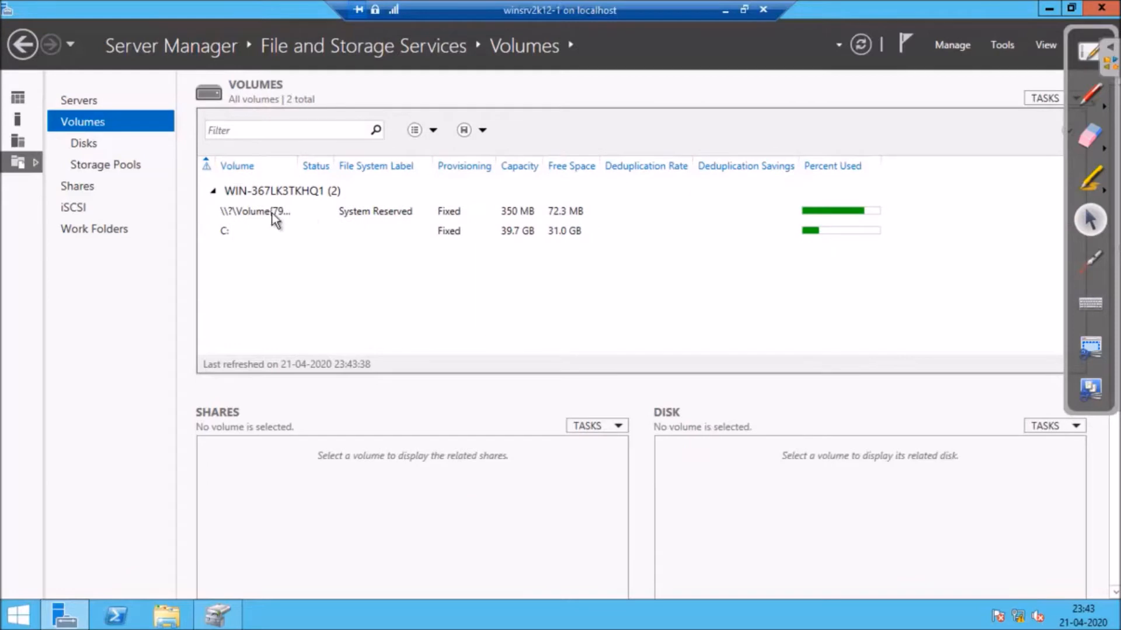
click(253, 212)
click(228, 233)
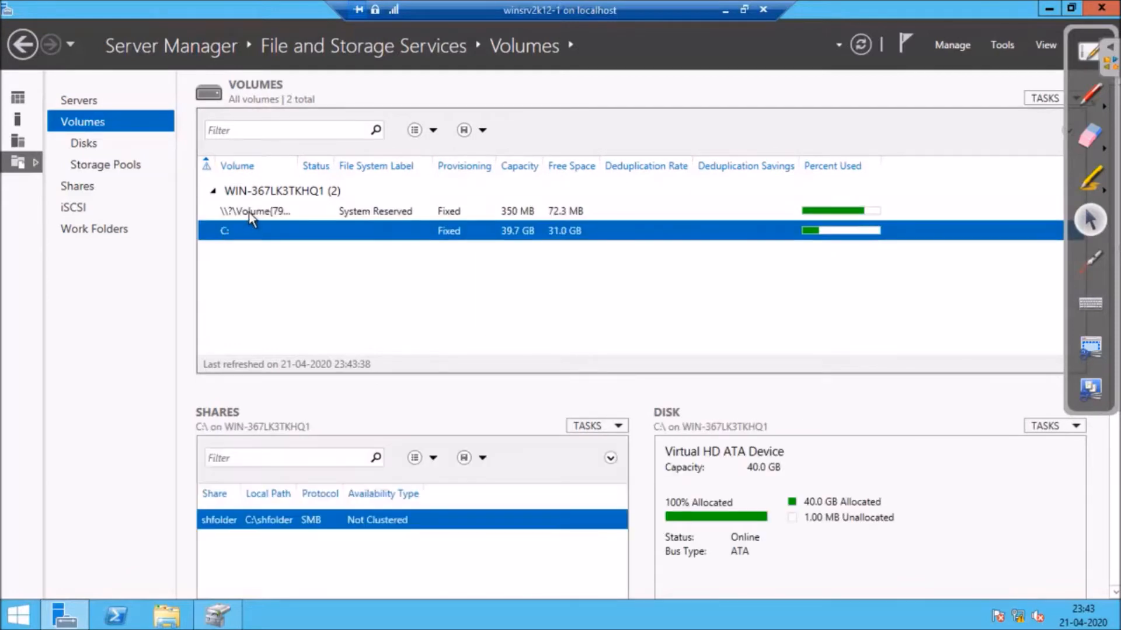
click(248, 212)
click(239, 237)
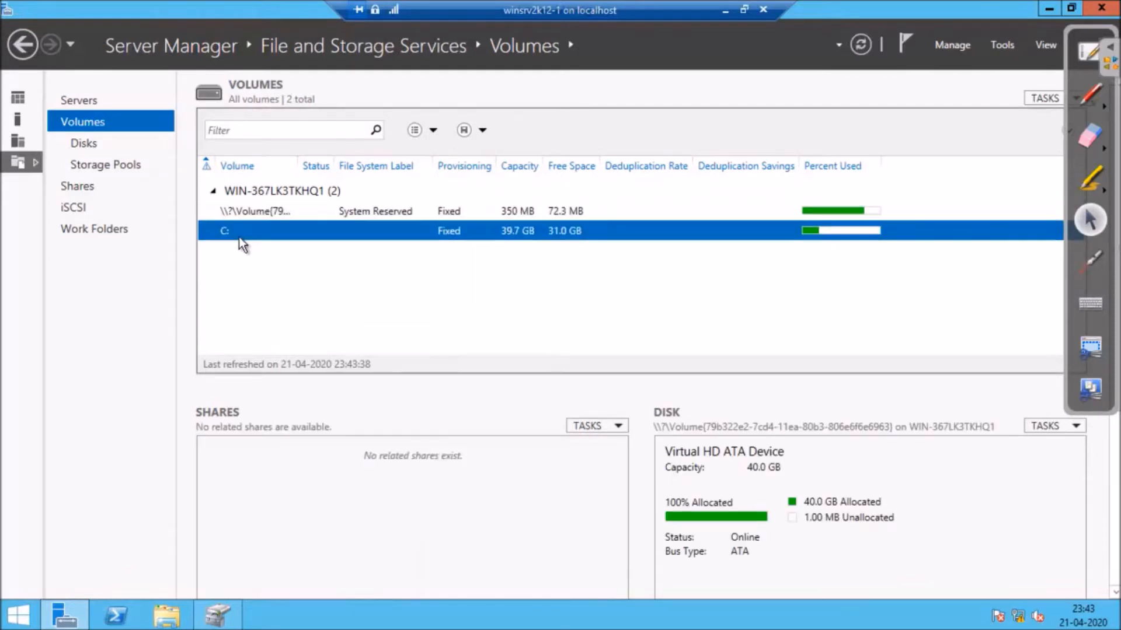
click(258, 211)
click(242, 230)
click(82, 143)
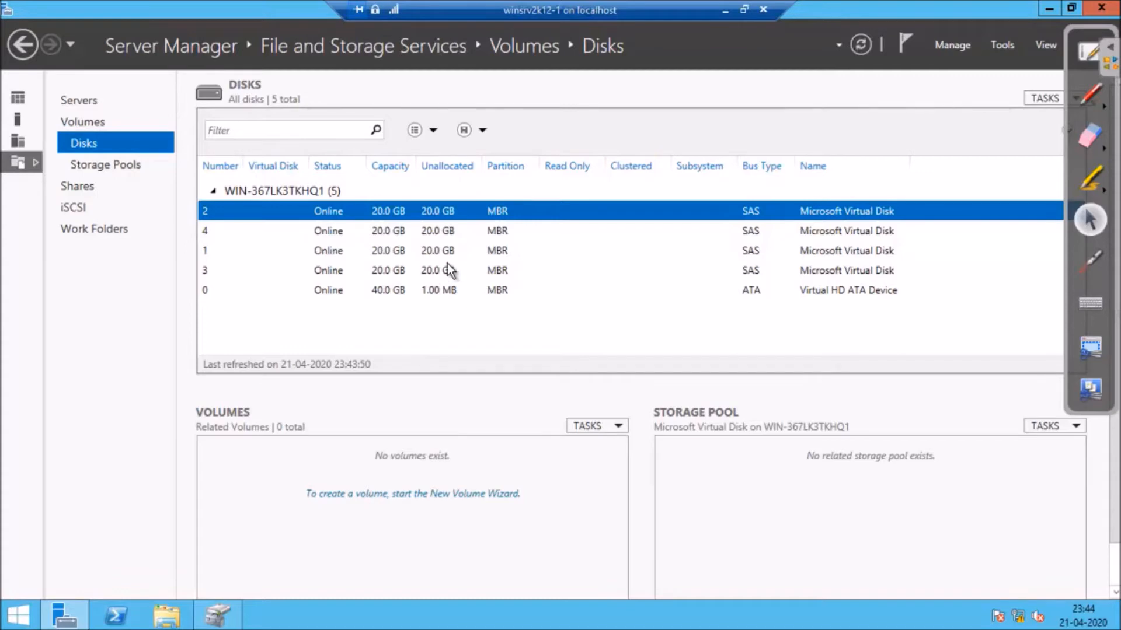
- Open Storage Pools and examine the physical disks available in the Primordial pool
click(136, 169)
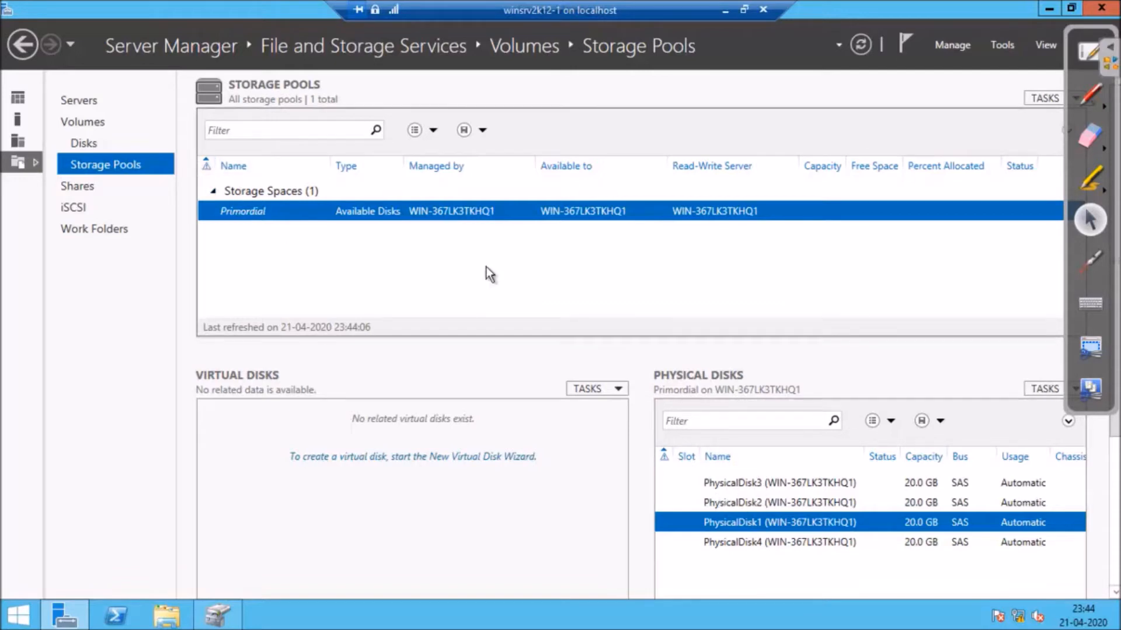
click(786, 485)
click(793, 505)
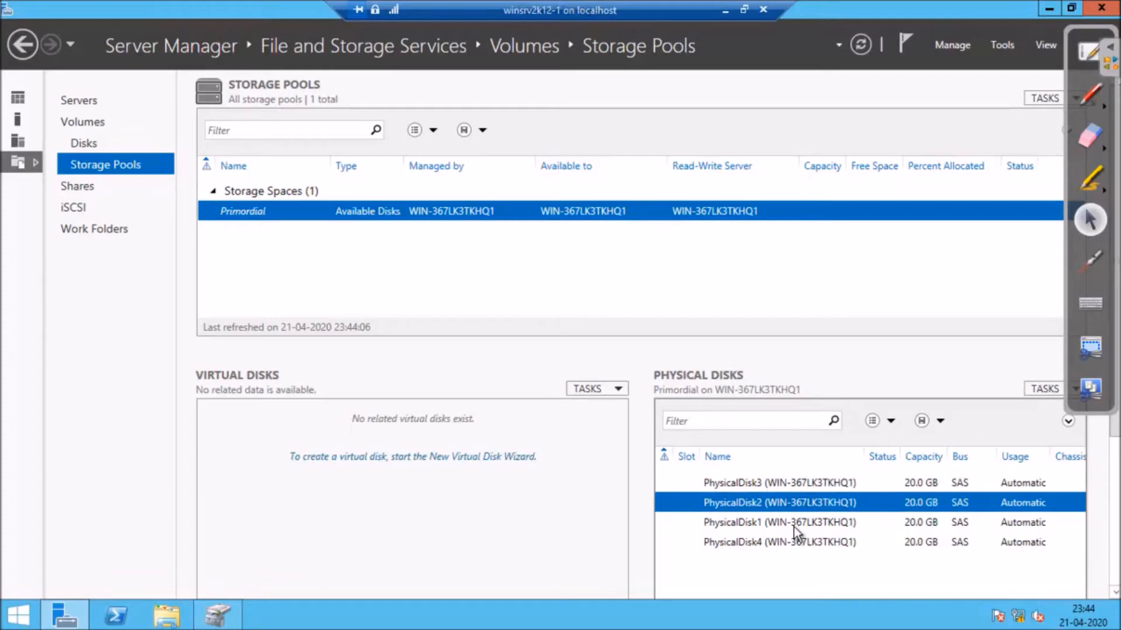
click(798, 522)
click(808, 543)
click(796, 521)
click(789, 505)
click(781, 487)
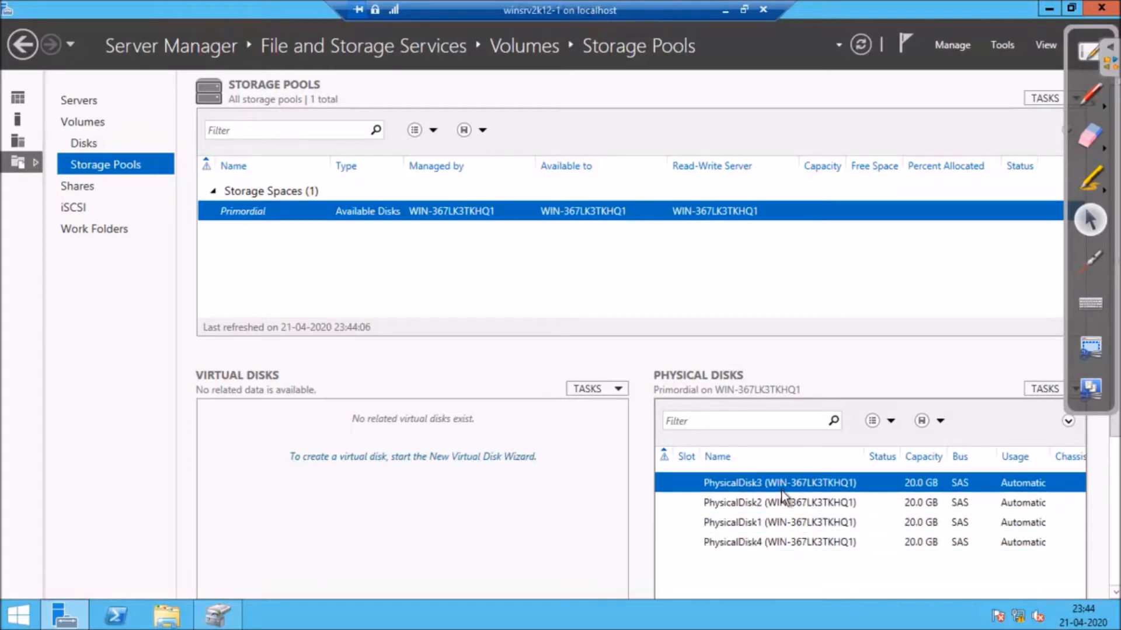
click(779, 506)
click(783, 526)
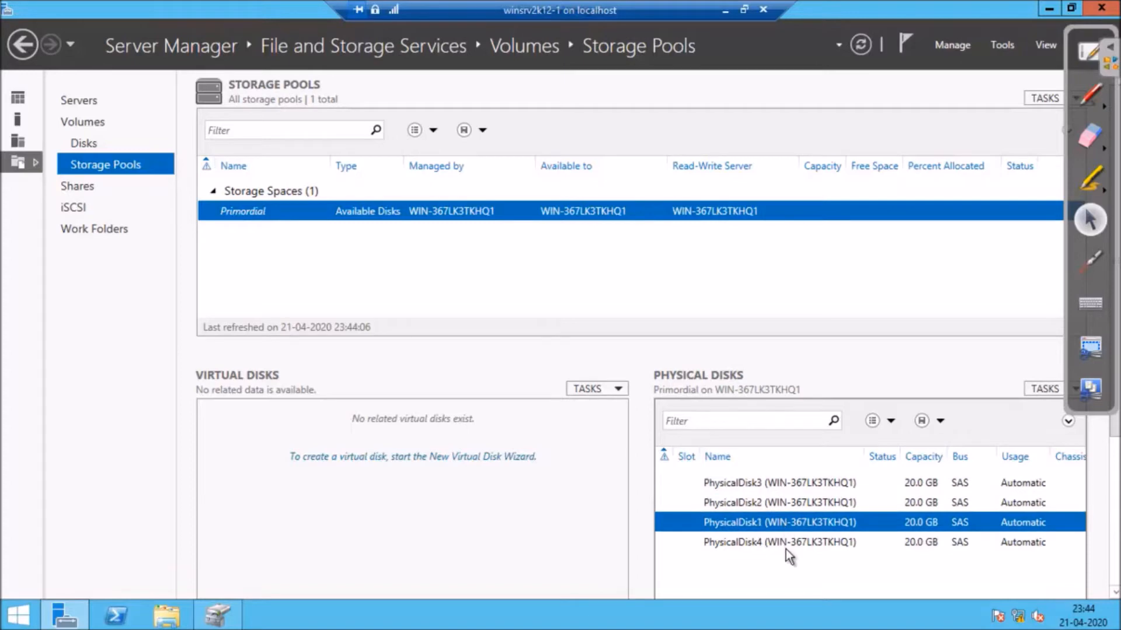
click(785, 546)
click(771, 486)
click(769, 501)
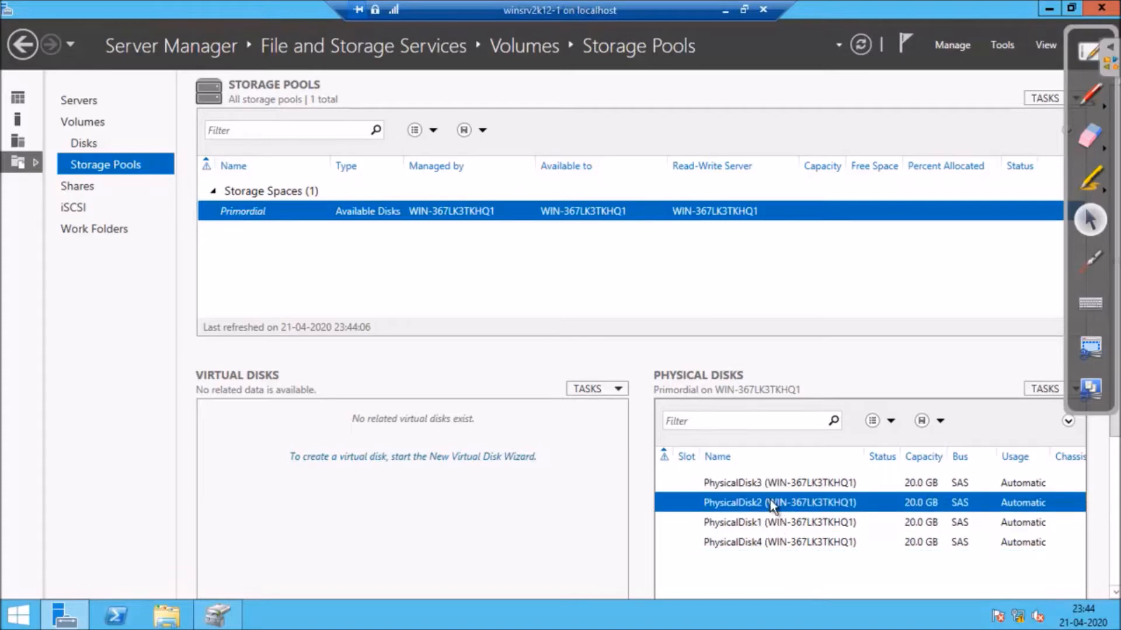
click(766, 528)
click(769, 545)
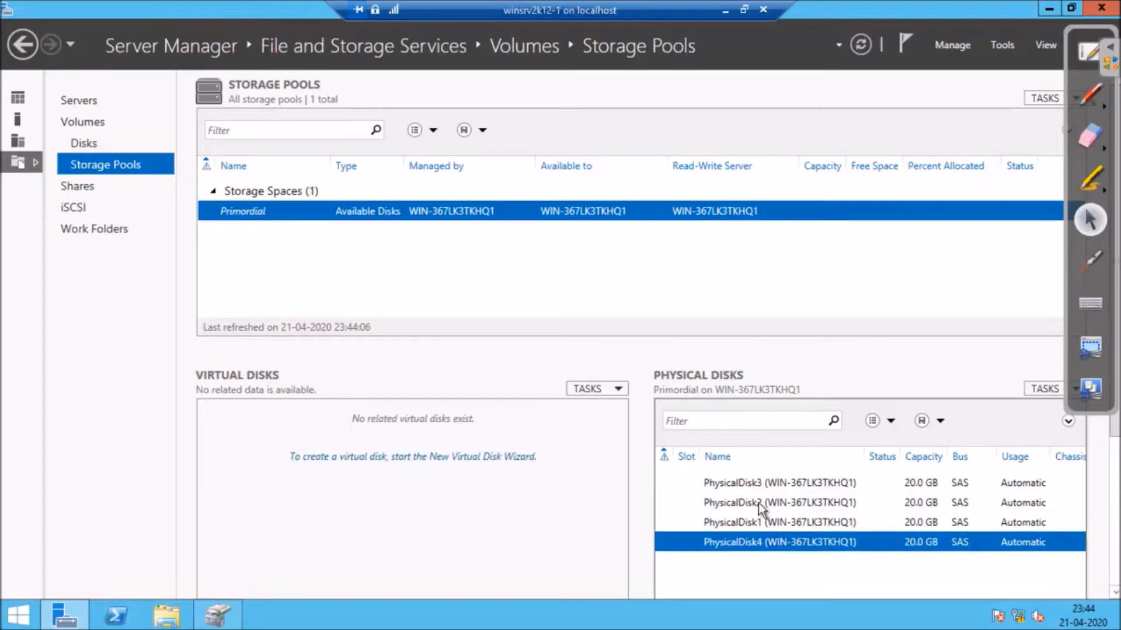
click(754, 485)
click(756, 506)
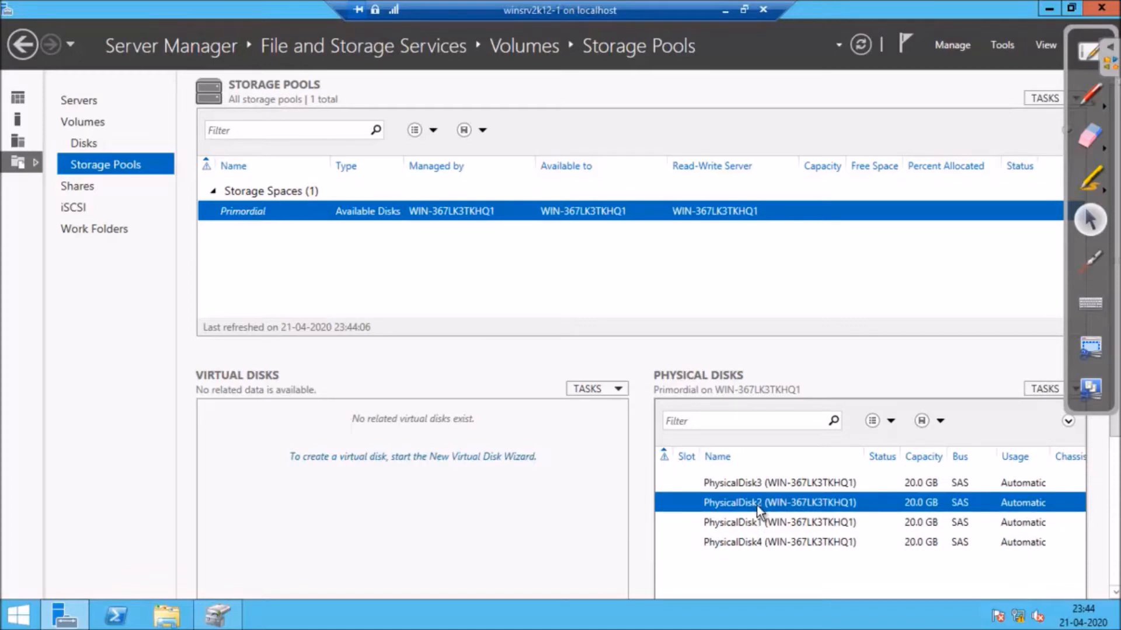
- Select PhysicalDisk1, PhysicalDisk2 and PhysicalDisk3 in the Primordial pool and start the New Storage Pool Wizard for them
click(760, 522)
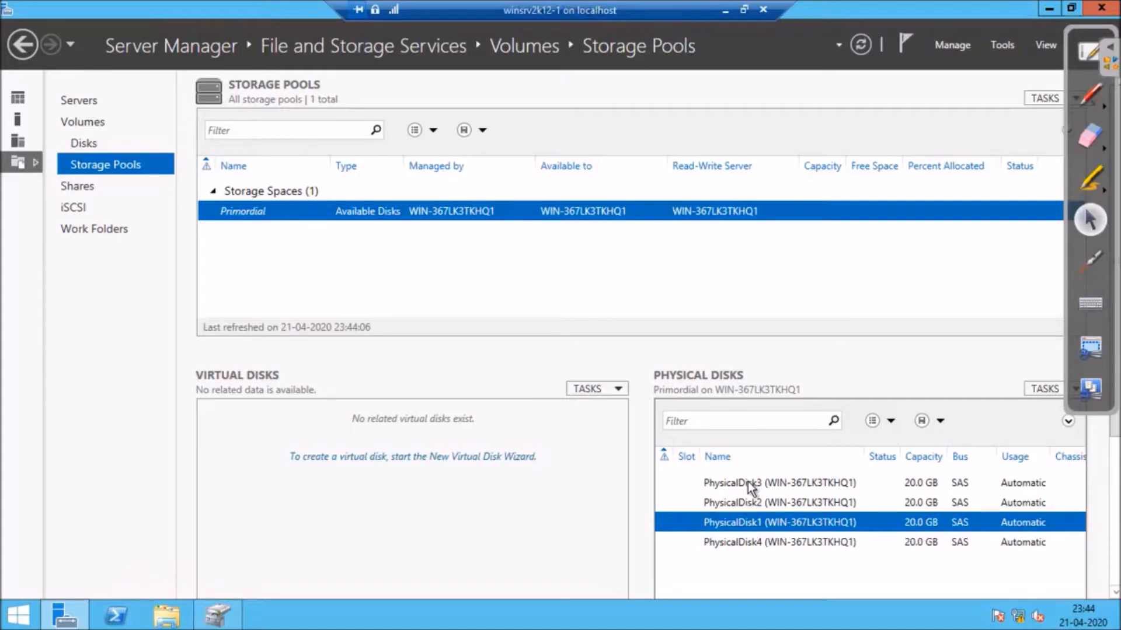
ctrl+click(715, 503)
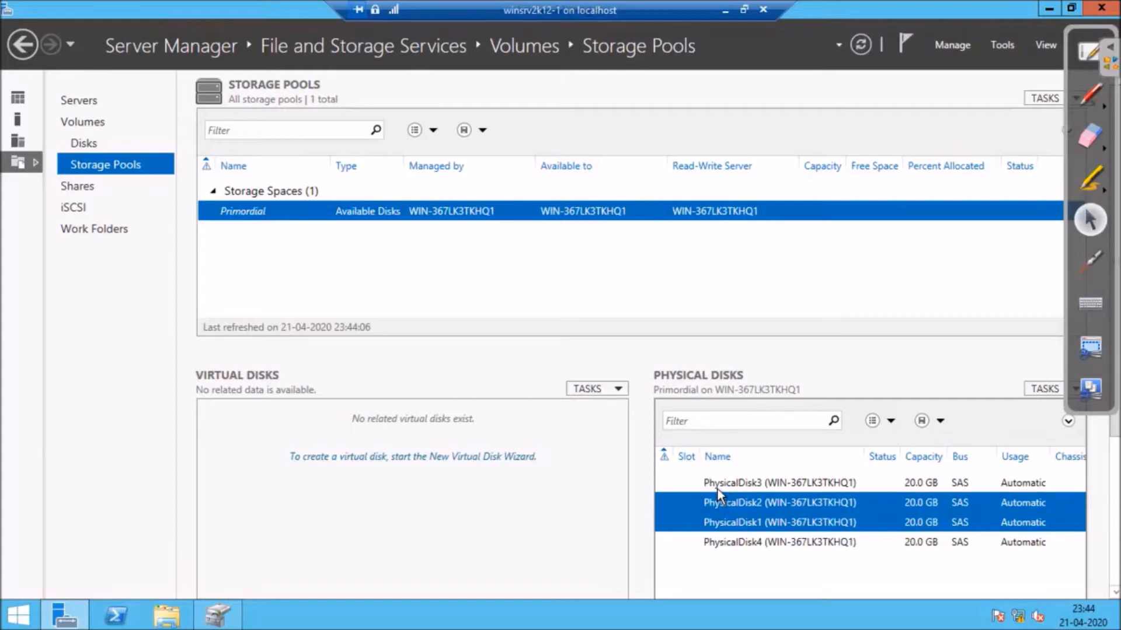
ctrl+click(717, 488)
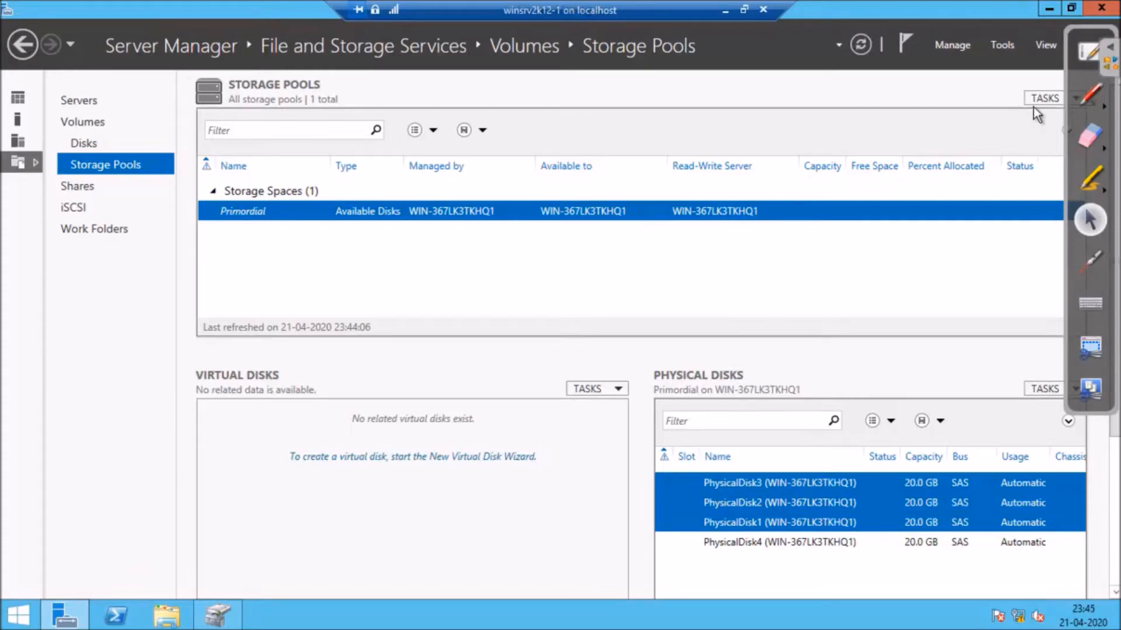
click(1045, 97)
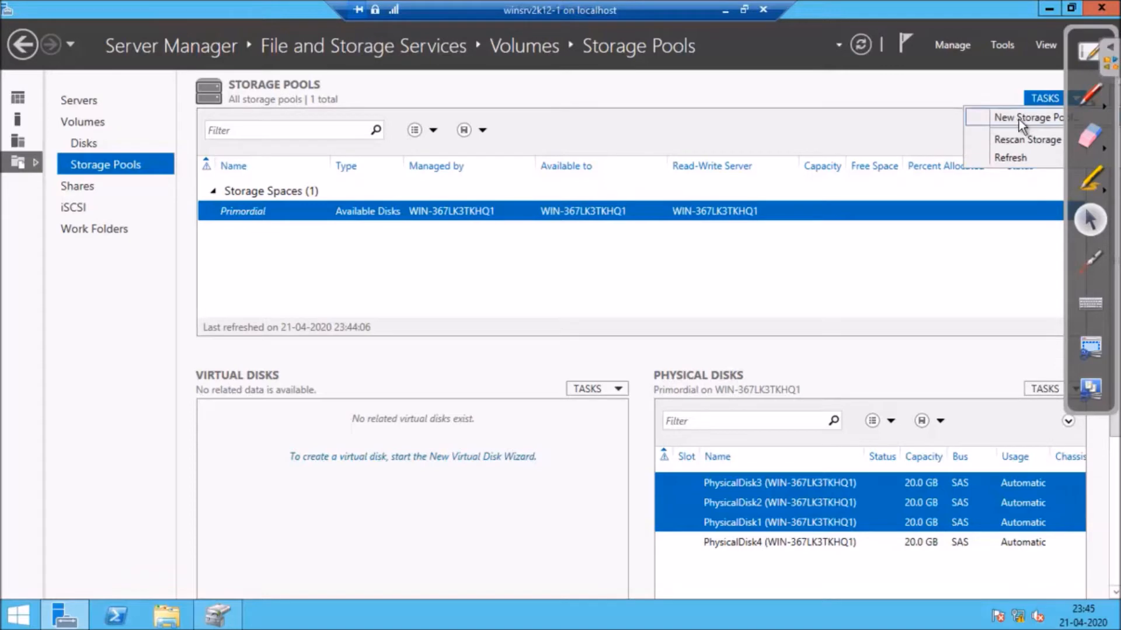
click(844, 69)
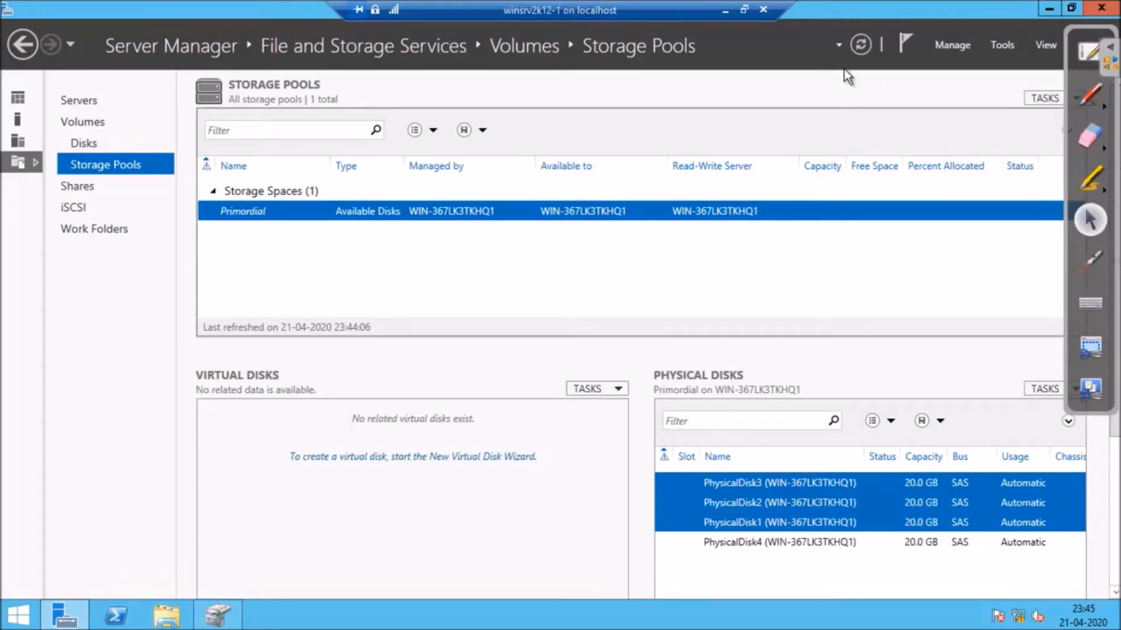
right_click(649, 214)
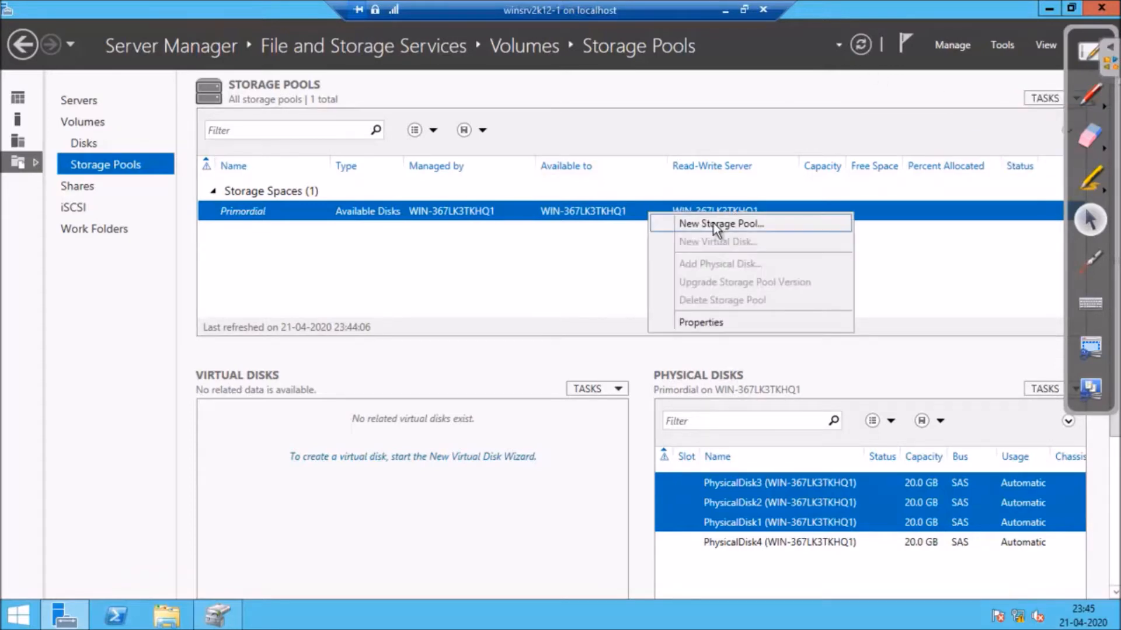
click(729, 223)
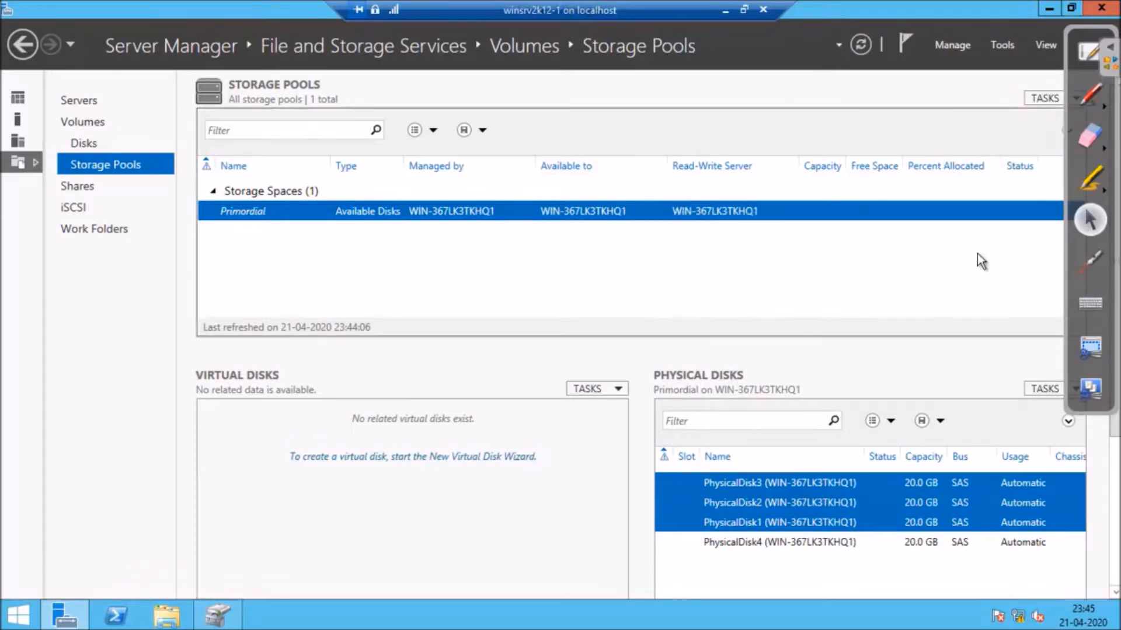
right_click(864, 489)
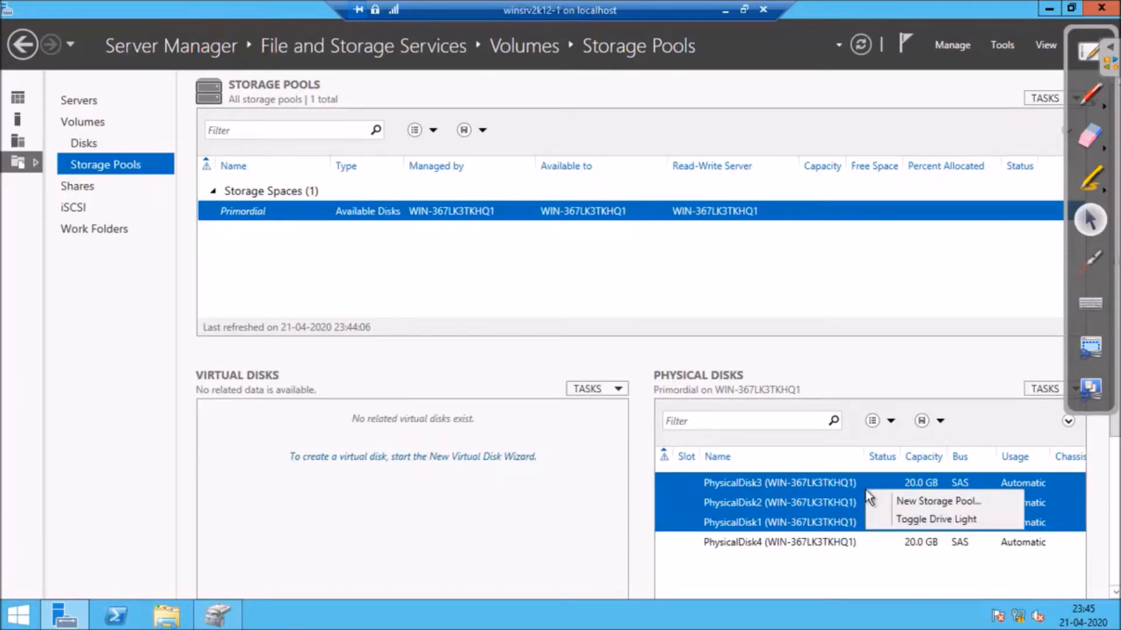
click(957, 503)
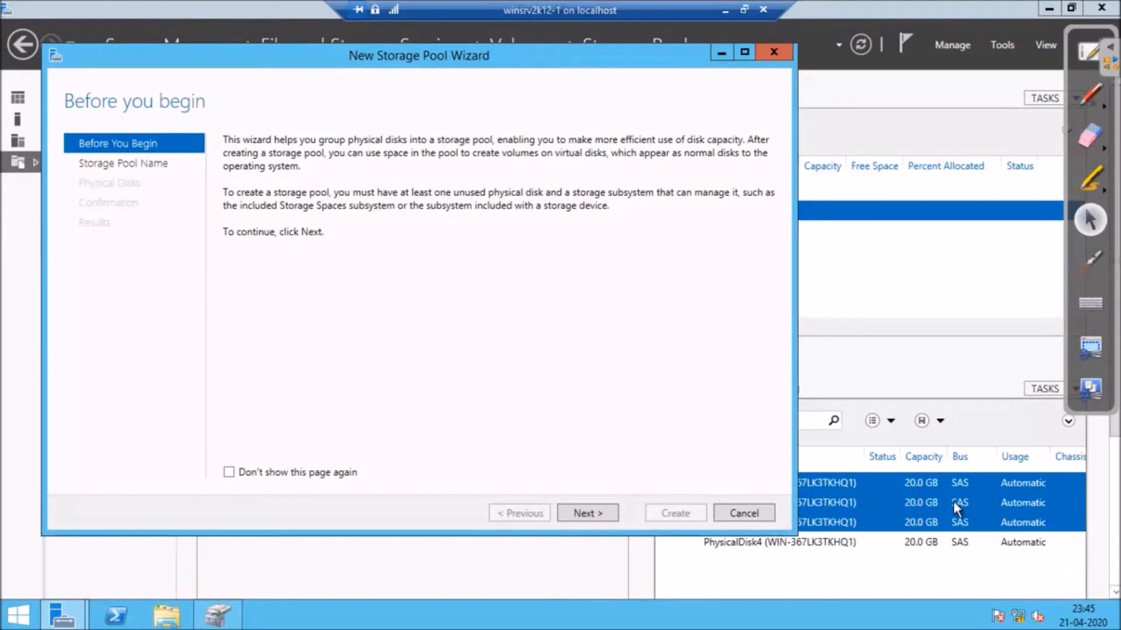
- Name the new storage pool mirror and continue to the physical disk selection
click(578, 514)
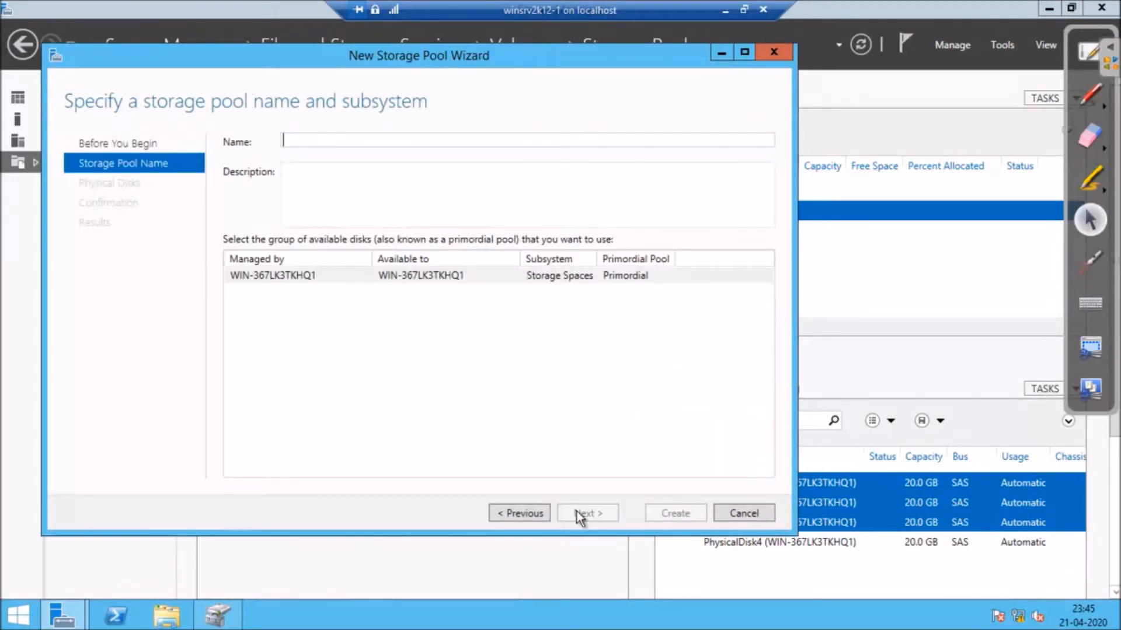
text(mirror)
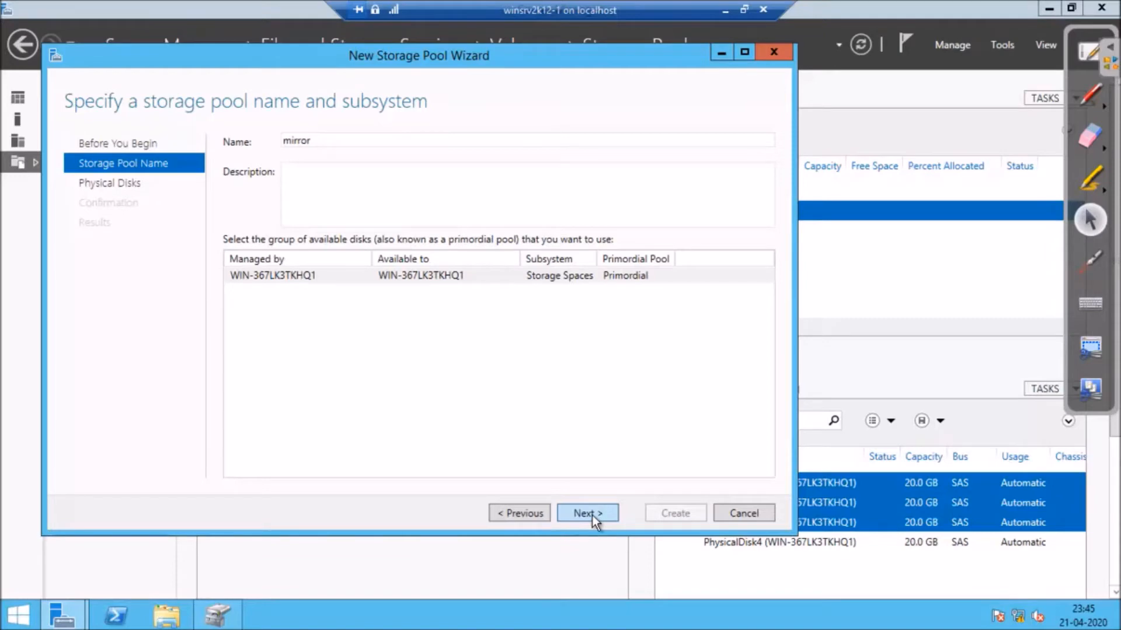
click(593, 515)
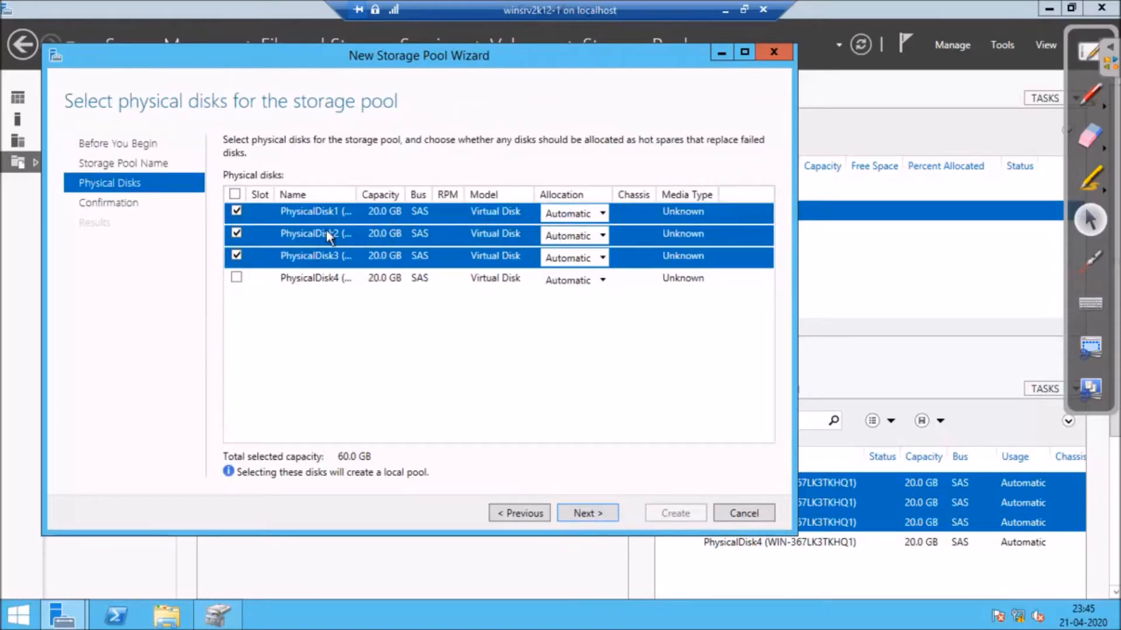
- Include PhysicalDisk4 in the storage pool and set its allocation to Hot Spare
click(236, 278)
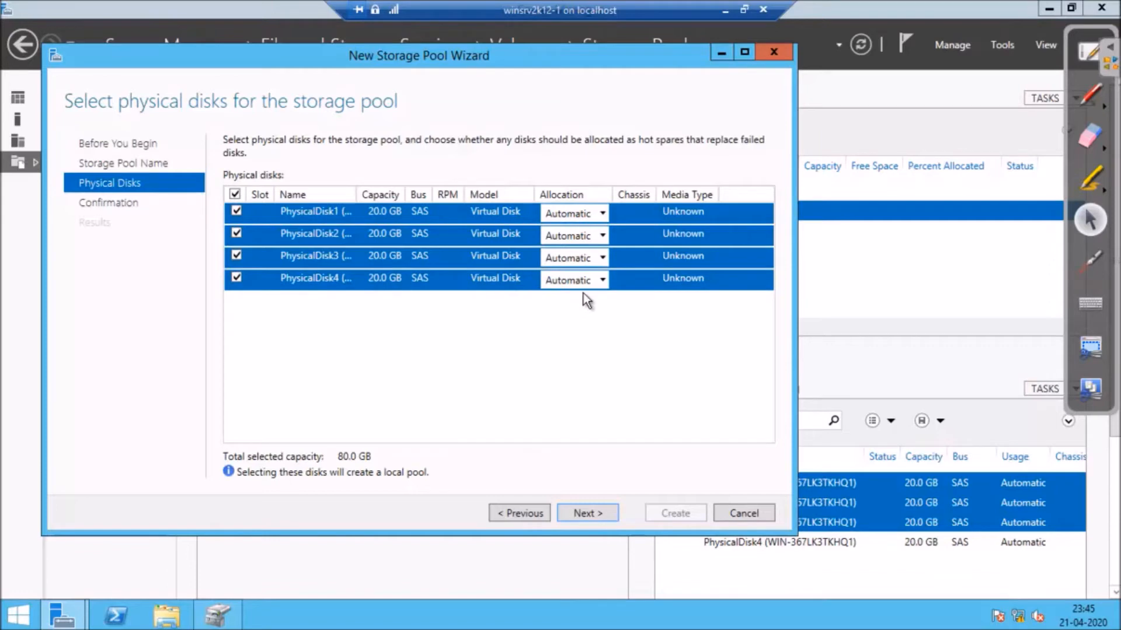
click(601, 280)
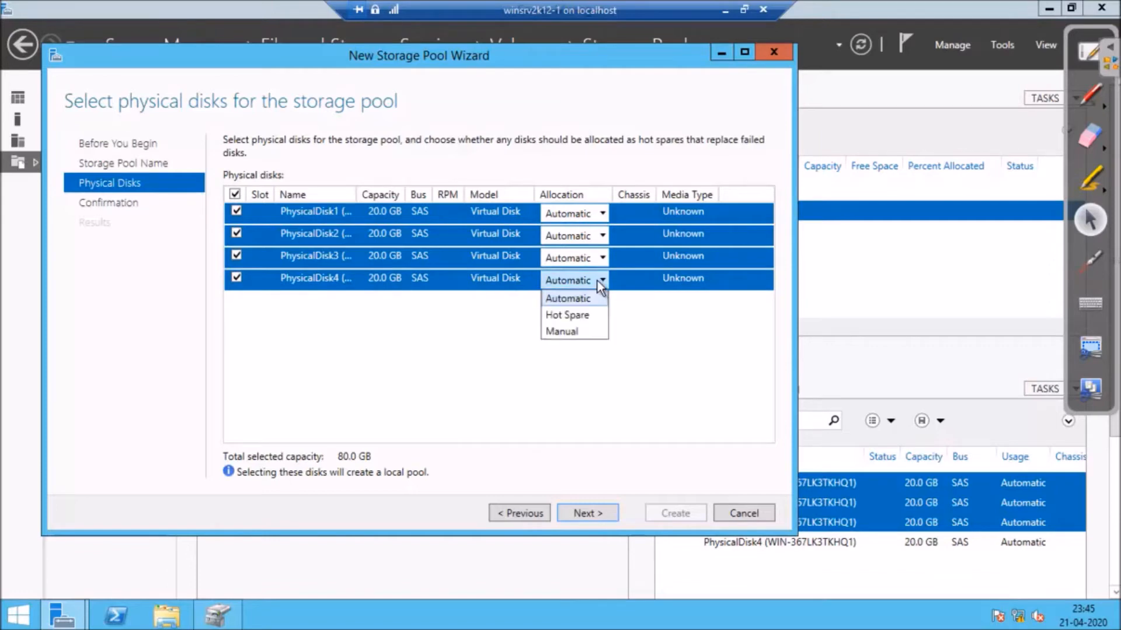
click(573, 319)
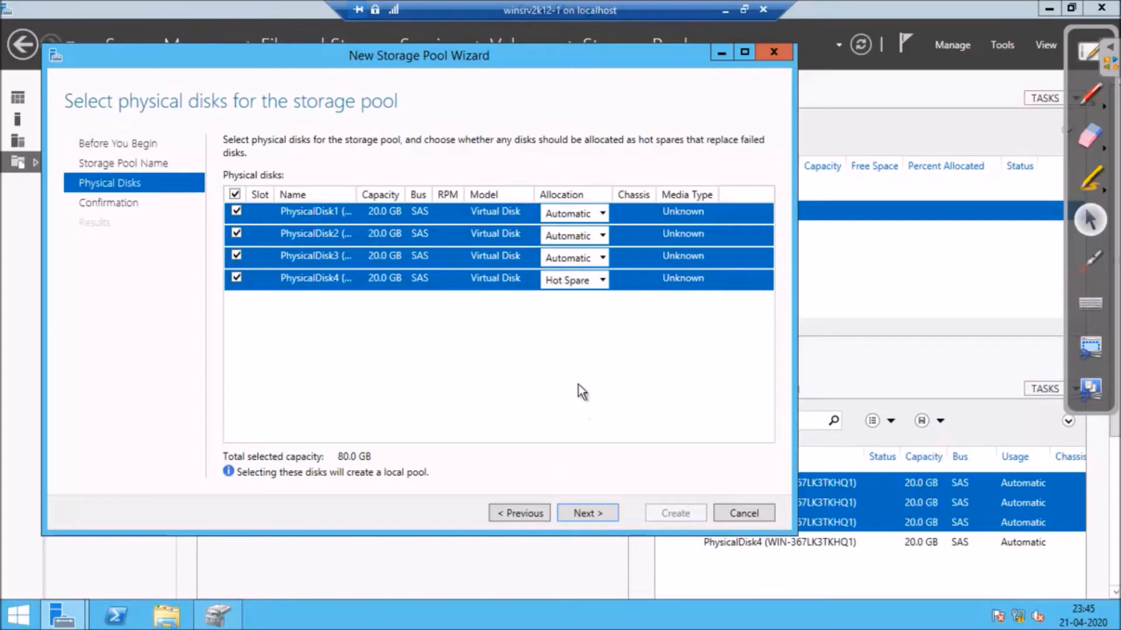
click(604, 279)
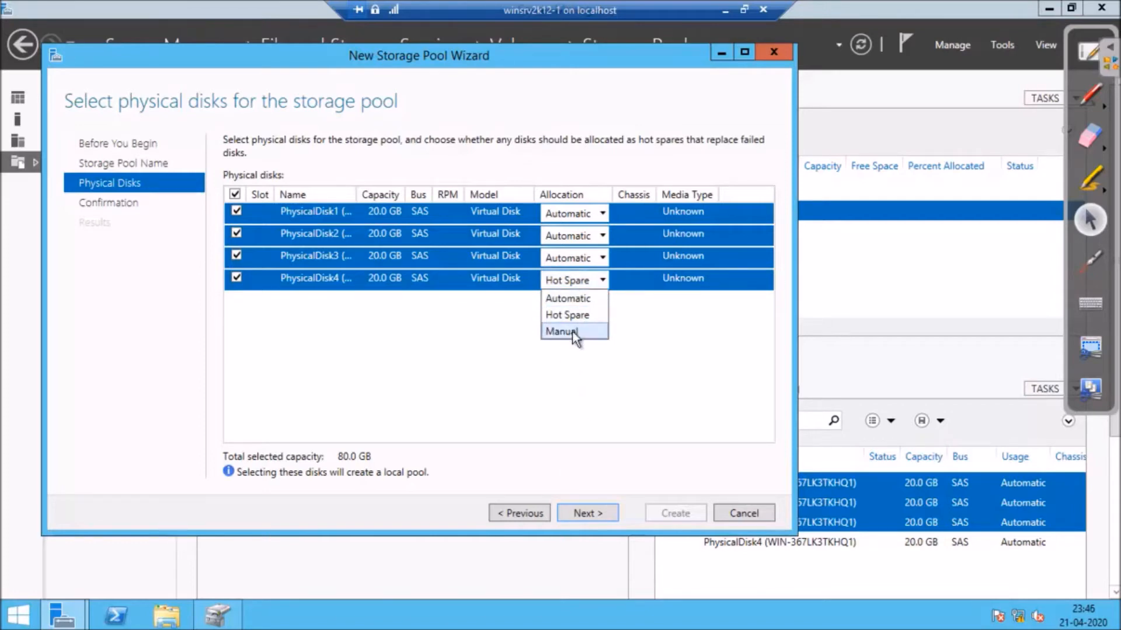
click(569, 315)
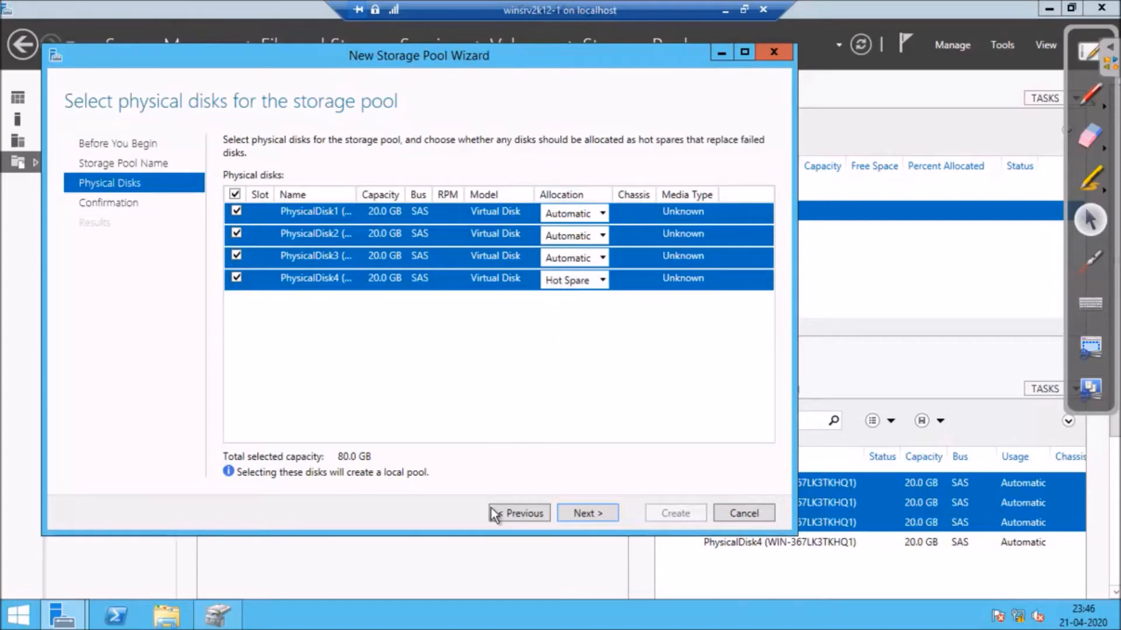
- Confirm the selections, create the mirror storage pool and close the wizard
click(590, 511)
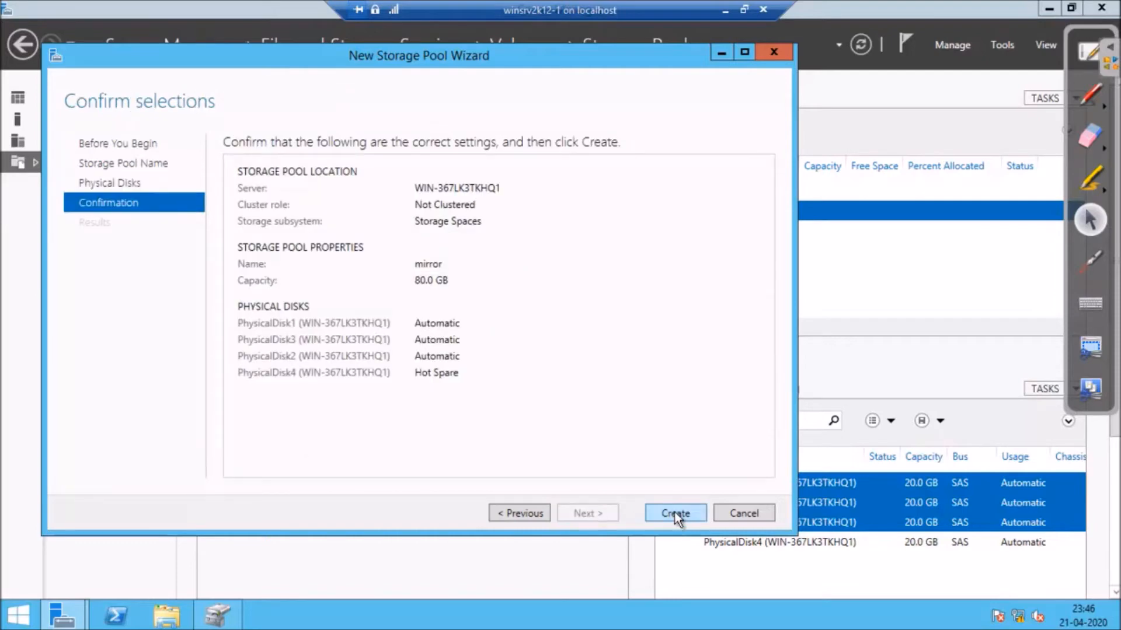
click(675, 514)
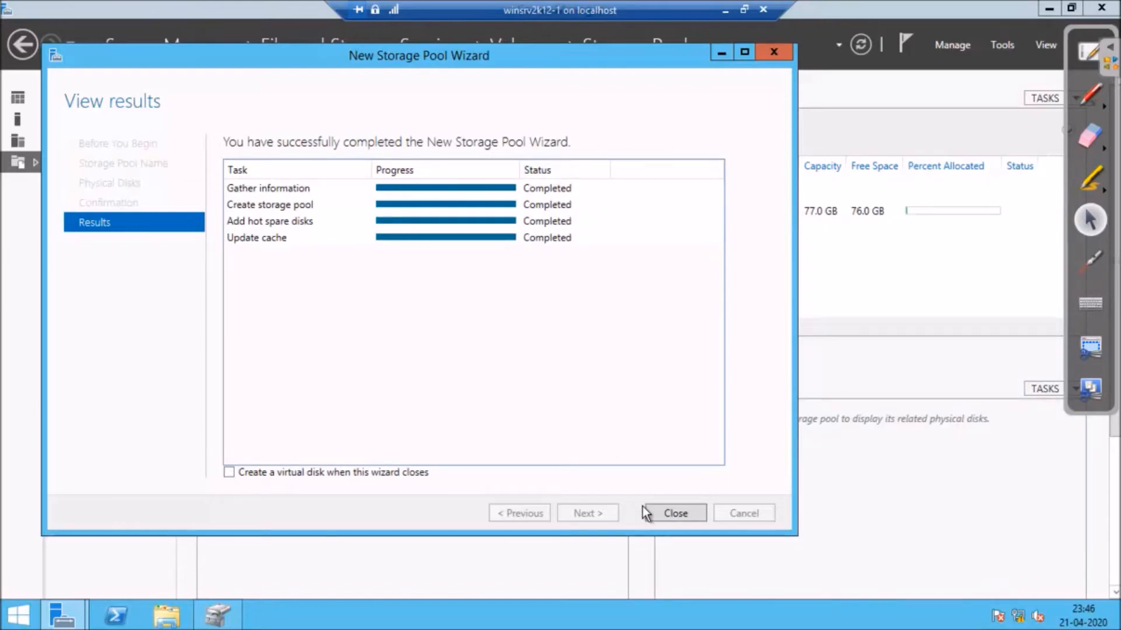
click(673, 512)
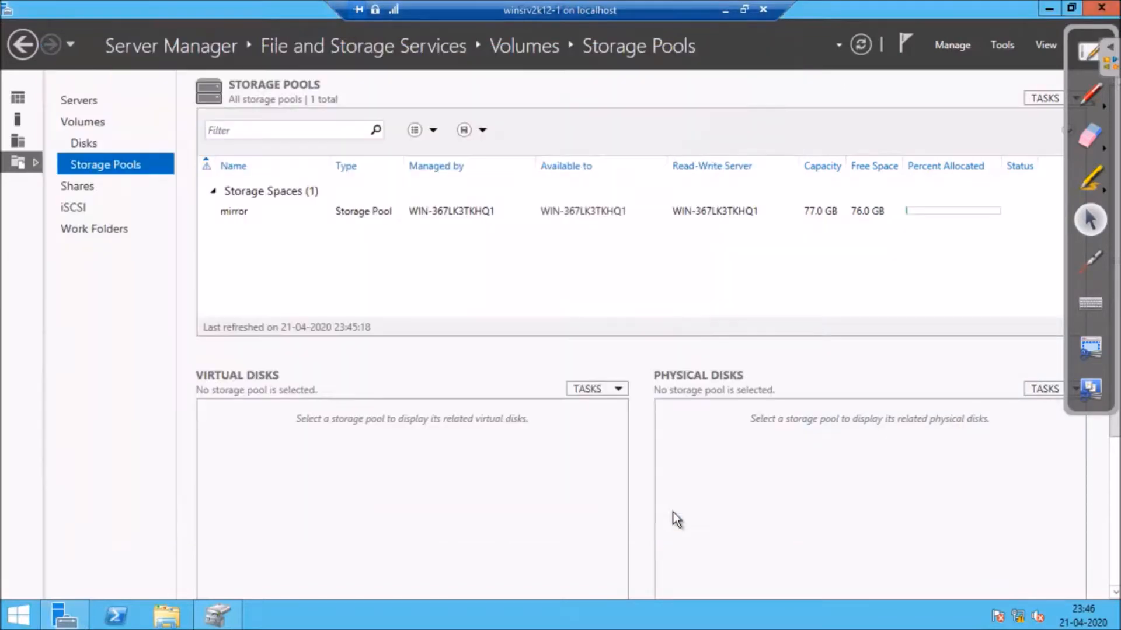
- Start a new virtual disk in the mirror storage pool, name it mirror and continue to the storage layout
click(287, 215)
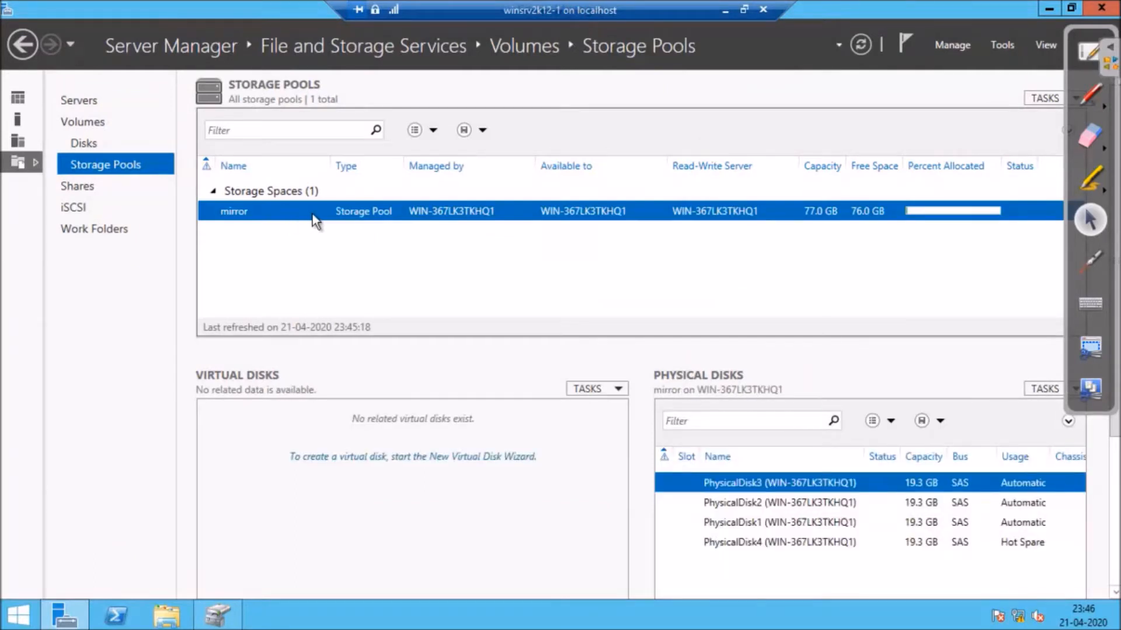
right_click(360, 213)
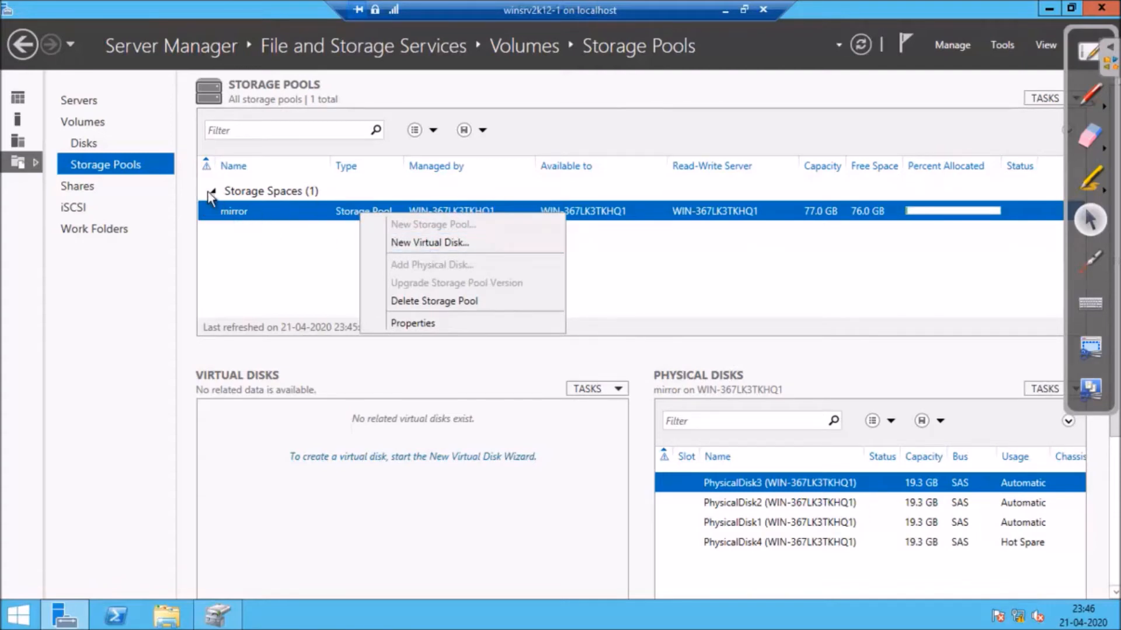
click(418, 251)
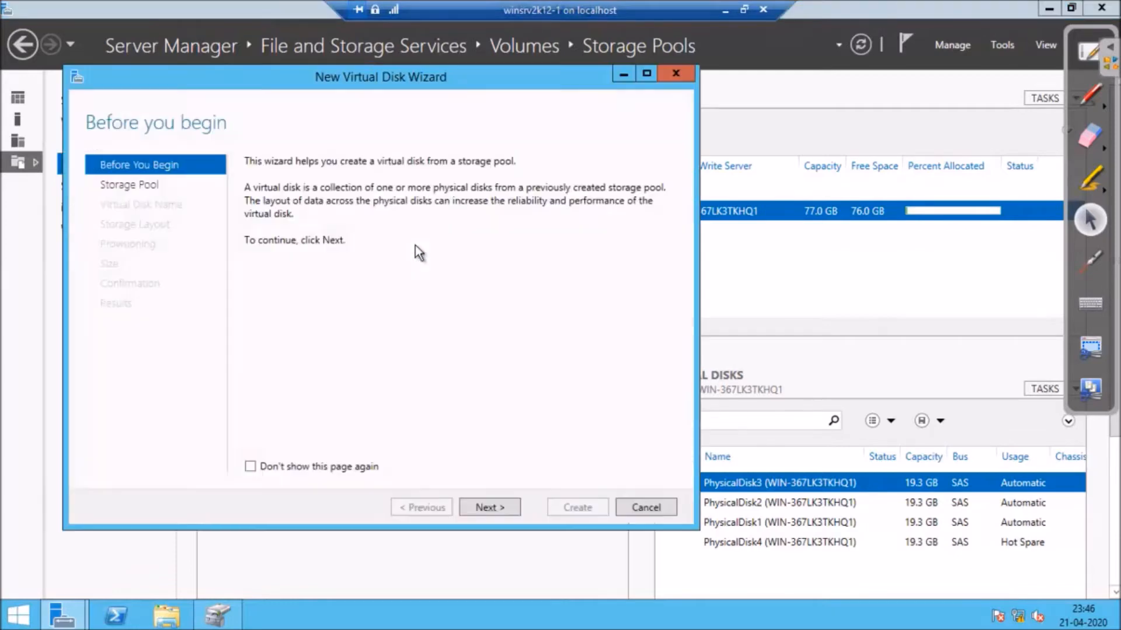
click(498, 507)
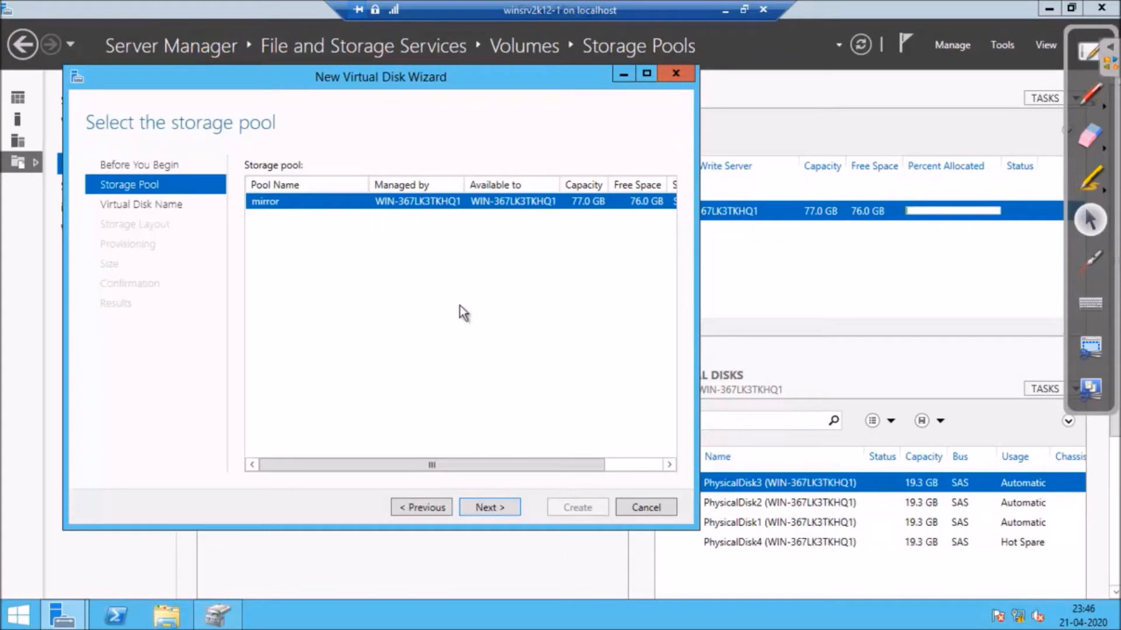
click(496, 508)
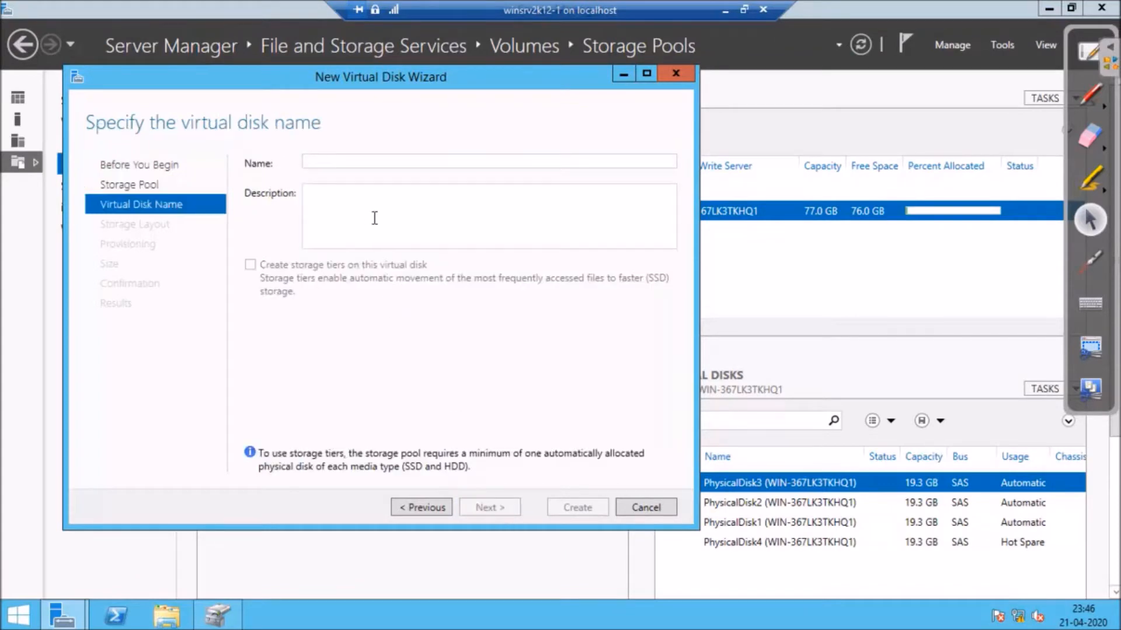
text(m)
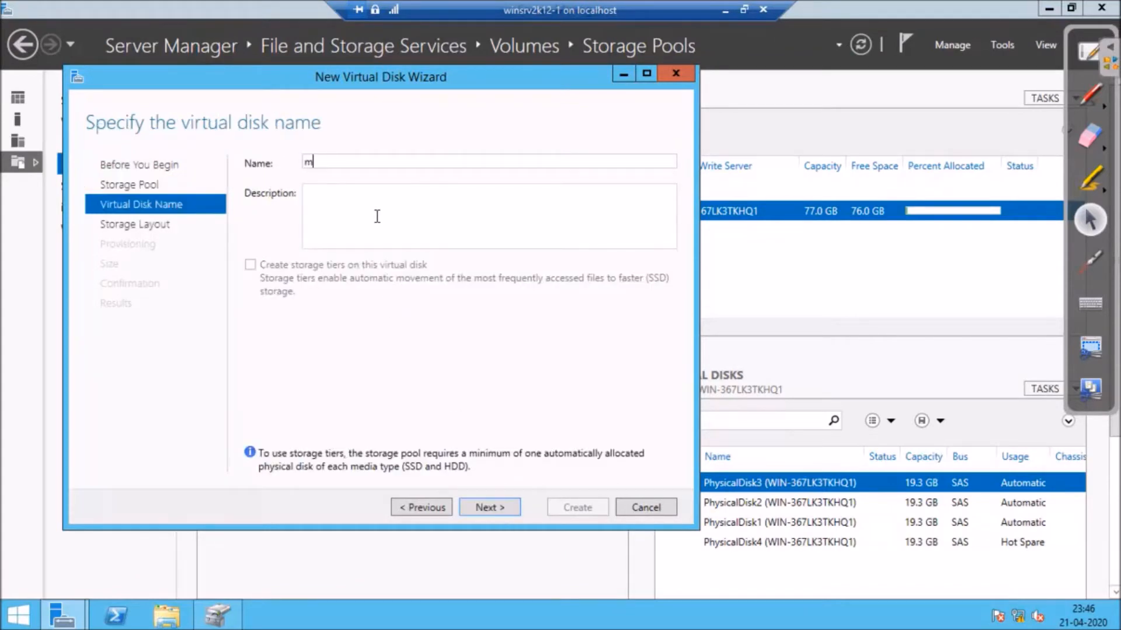
text(irror)
click(495, 508)
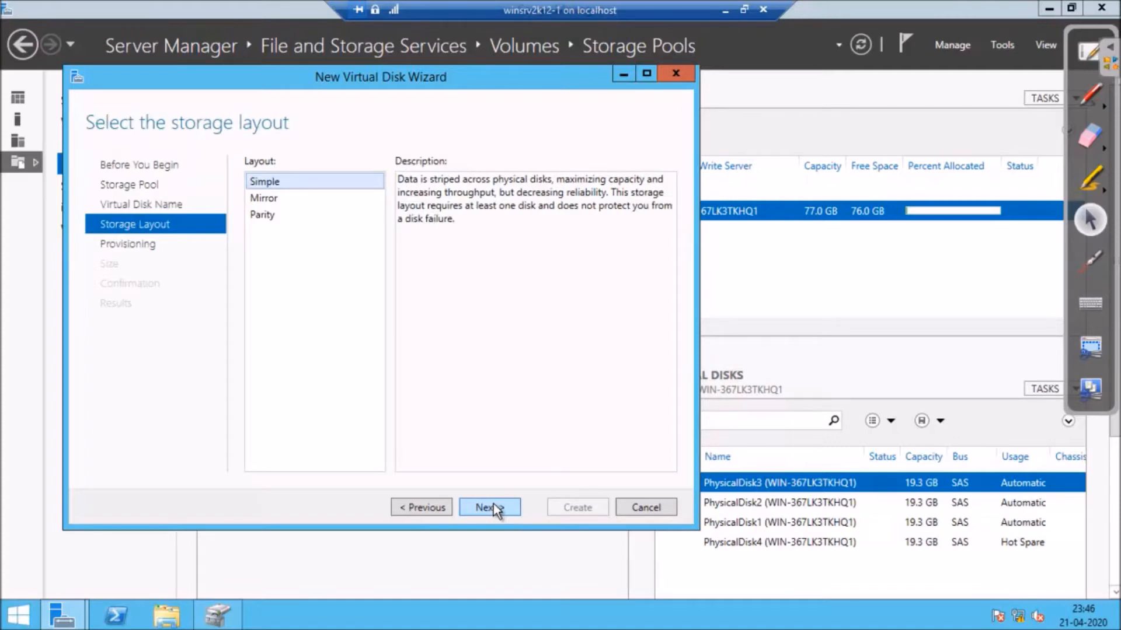
- Choose the Mirror storage layout and Thin provisioning for the new virtual disk
click(273, 202)
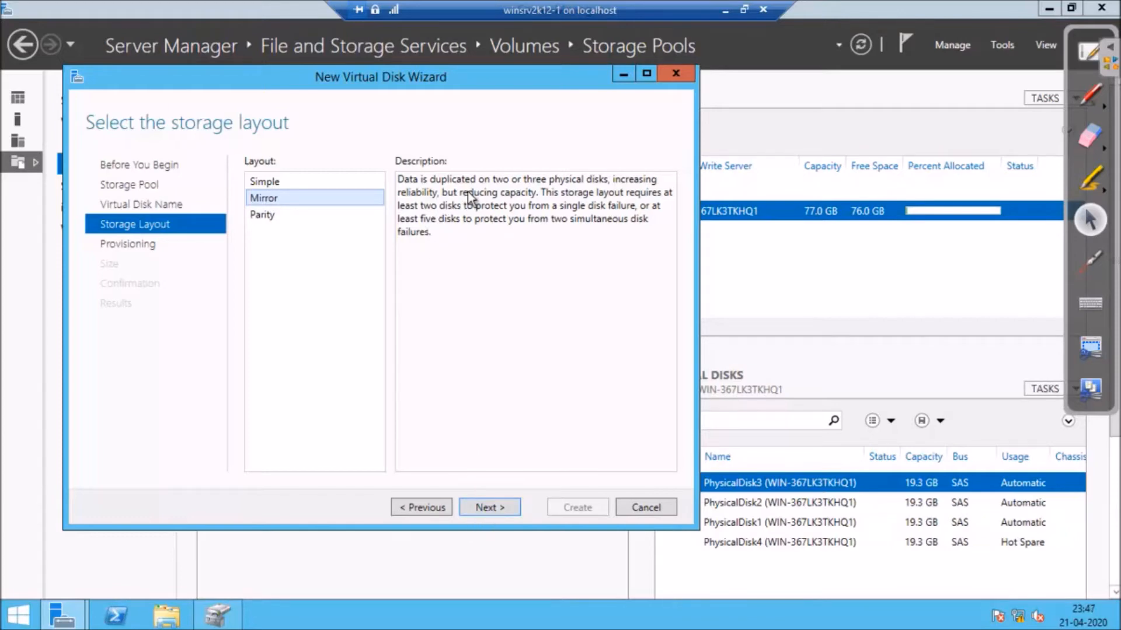
click(489, 503)
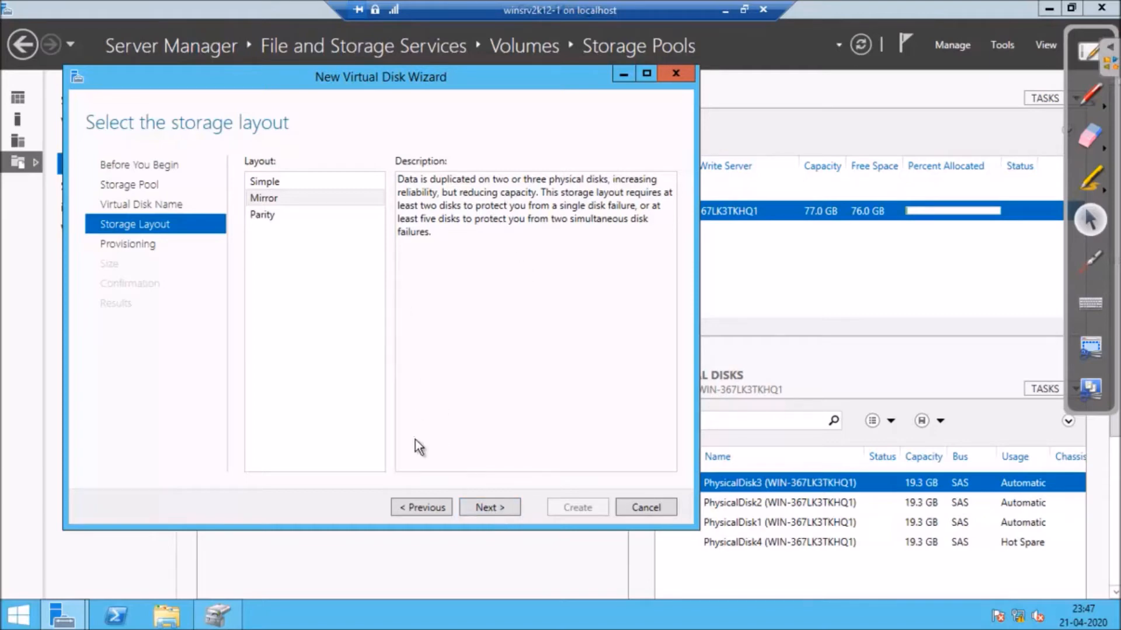
click(485, 508)
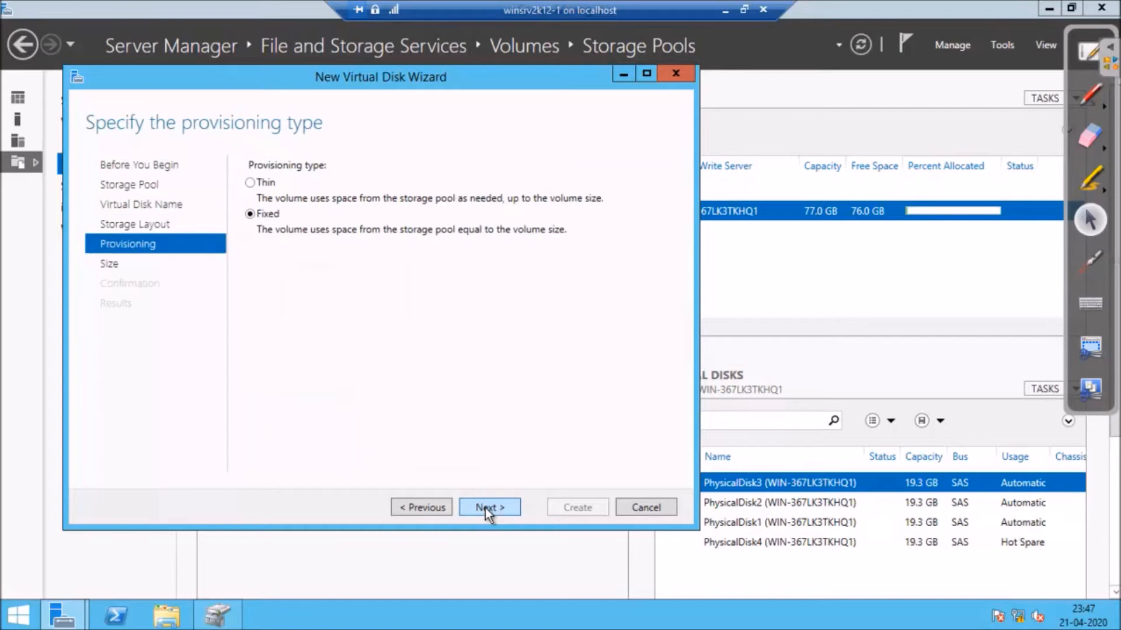
click(254, 182)
click(502, 507)
- Set the virtual disk size to 10 GB and create the disk, keeping the option to create a volume when the wizard closes
click(334, 182)
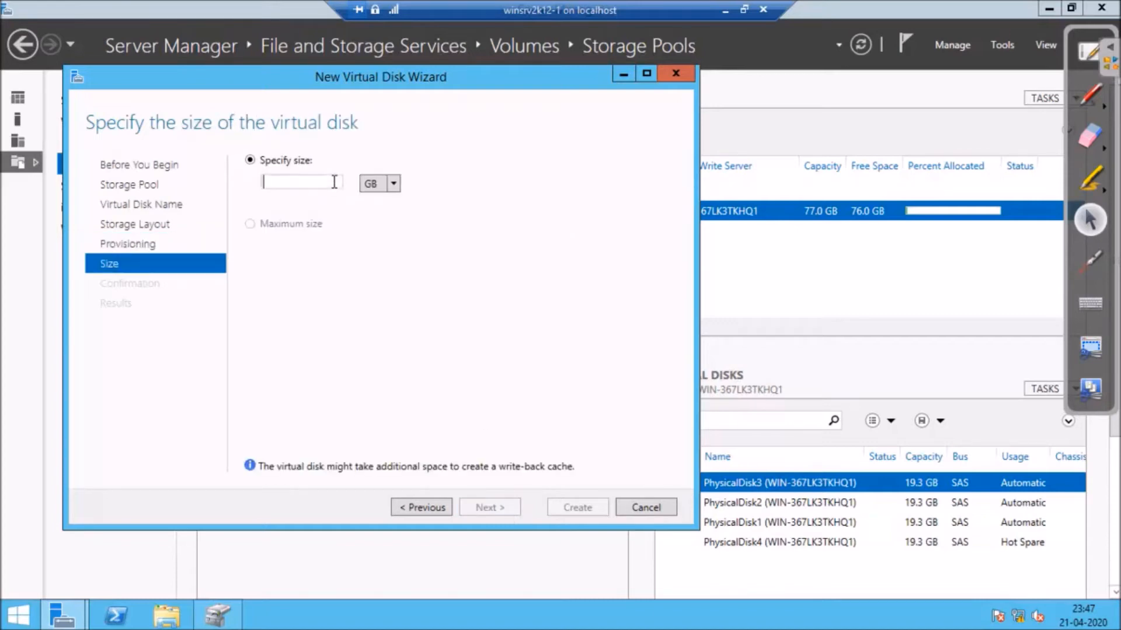
text(10)
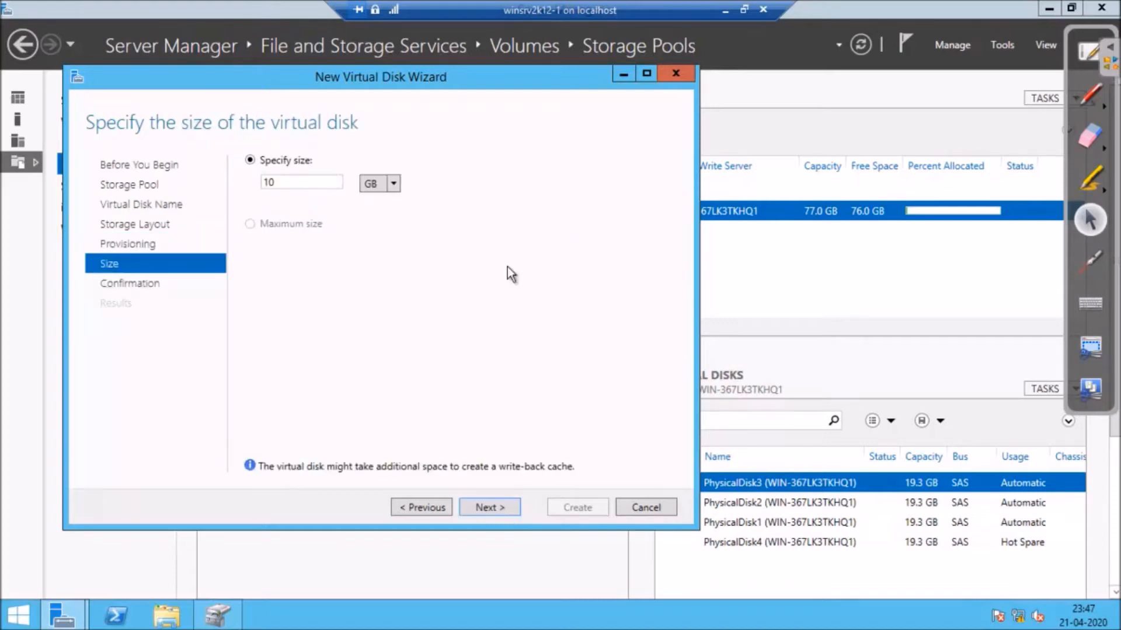
click(500, 508)
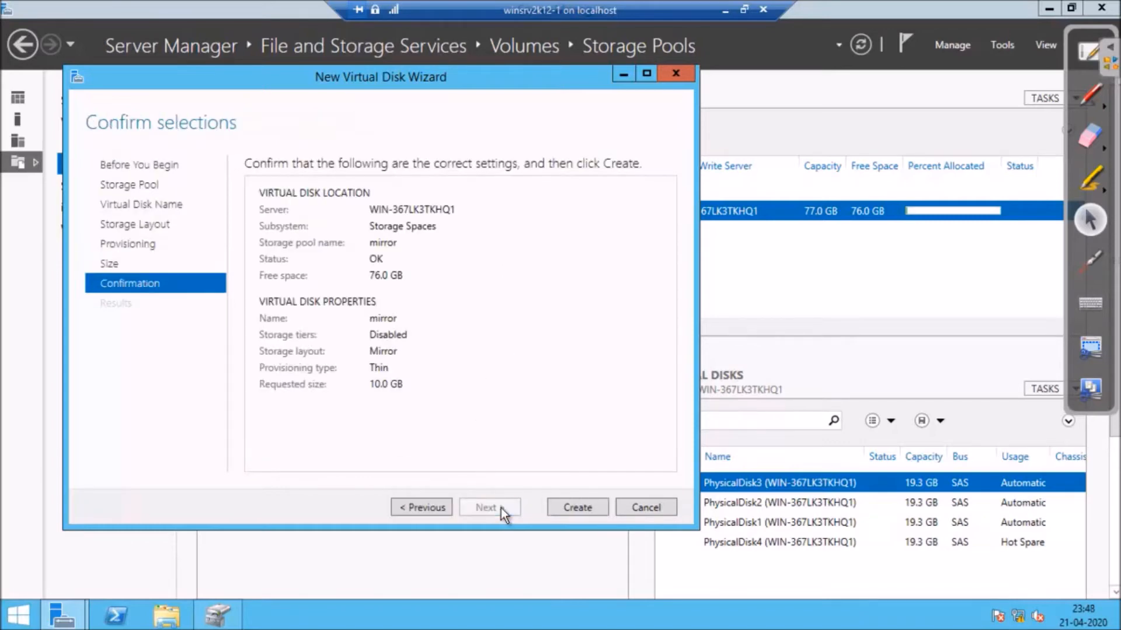
click(571, 507)
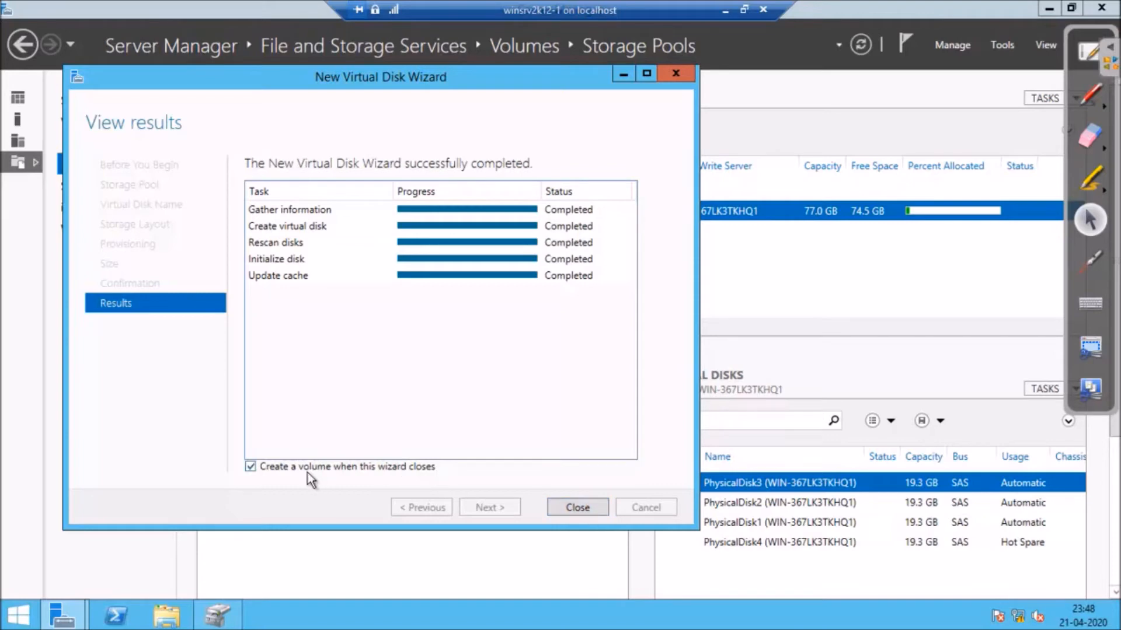
click(584, 508)
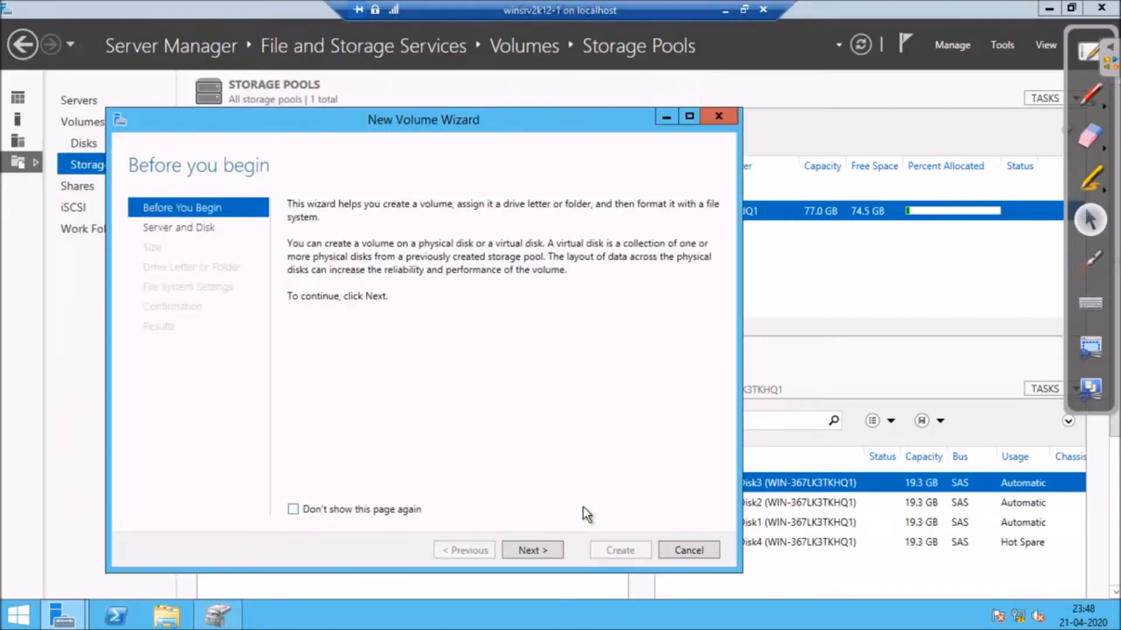
- Configure a new volume on the mirror virtual disk with the full 9.97 GB size, drive letter E, NTFS and label New Volume
click(536, 551)
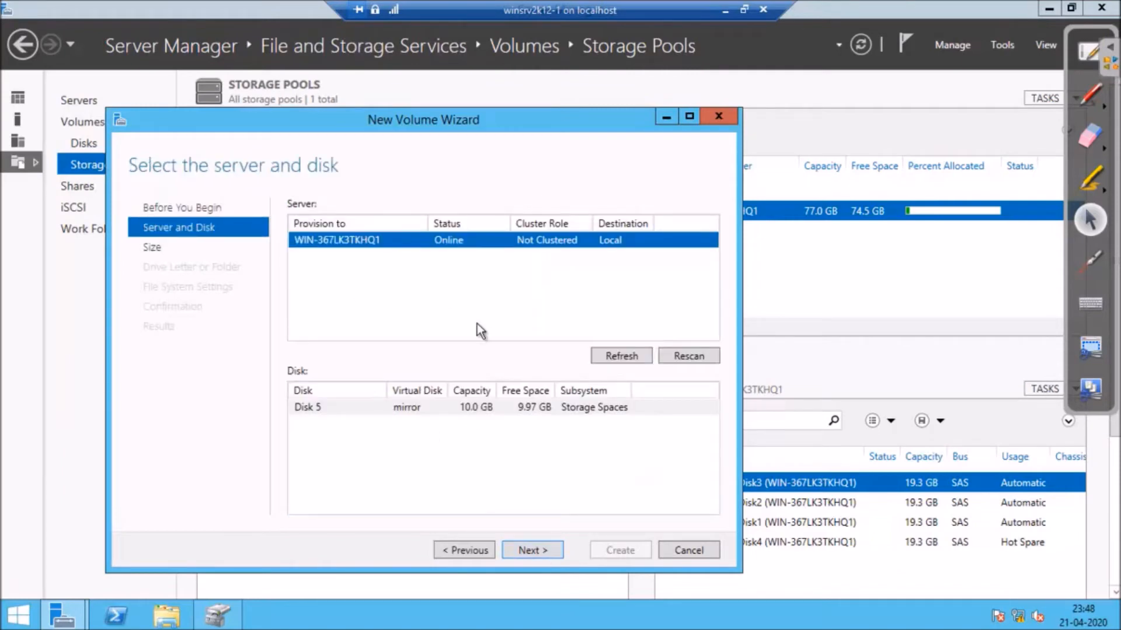
click(531, 550)
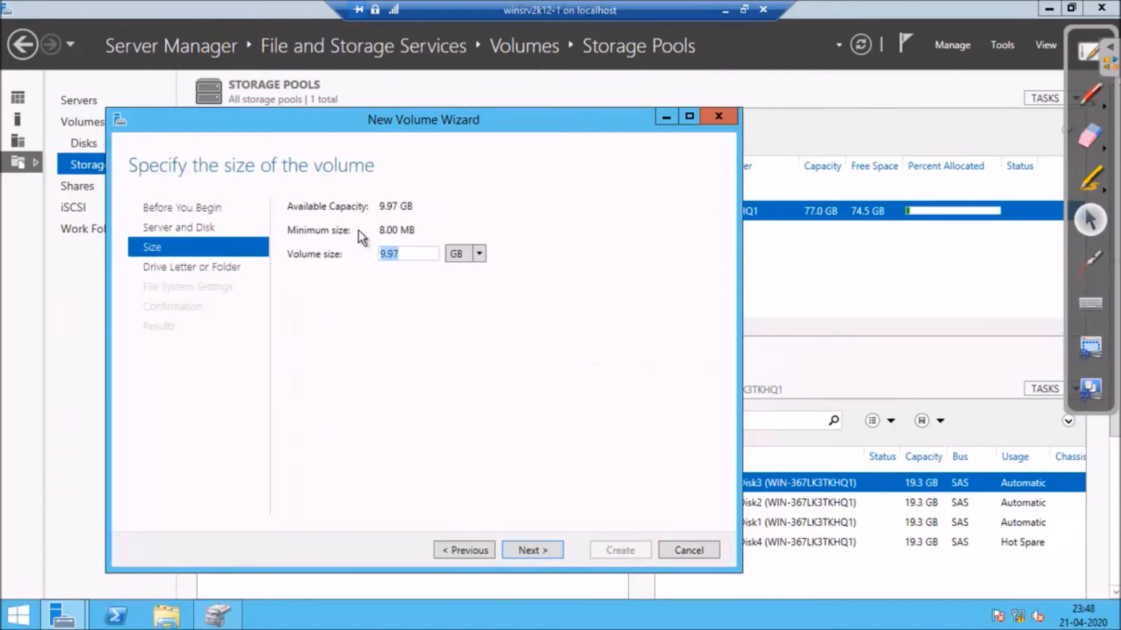
click(536, 552)
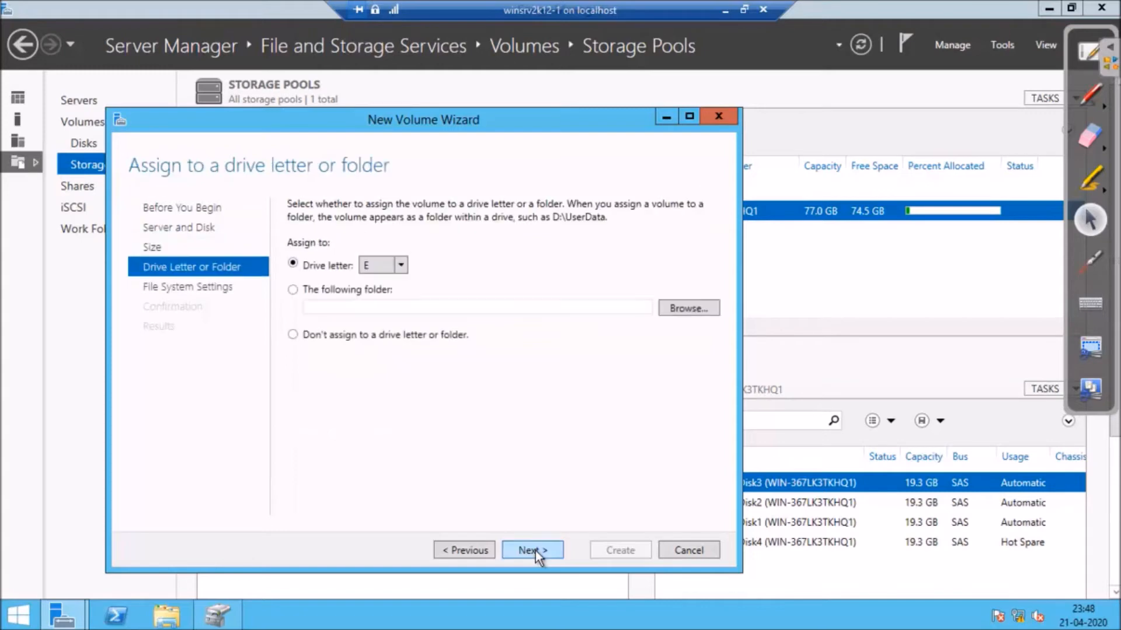
click(531, 551)
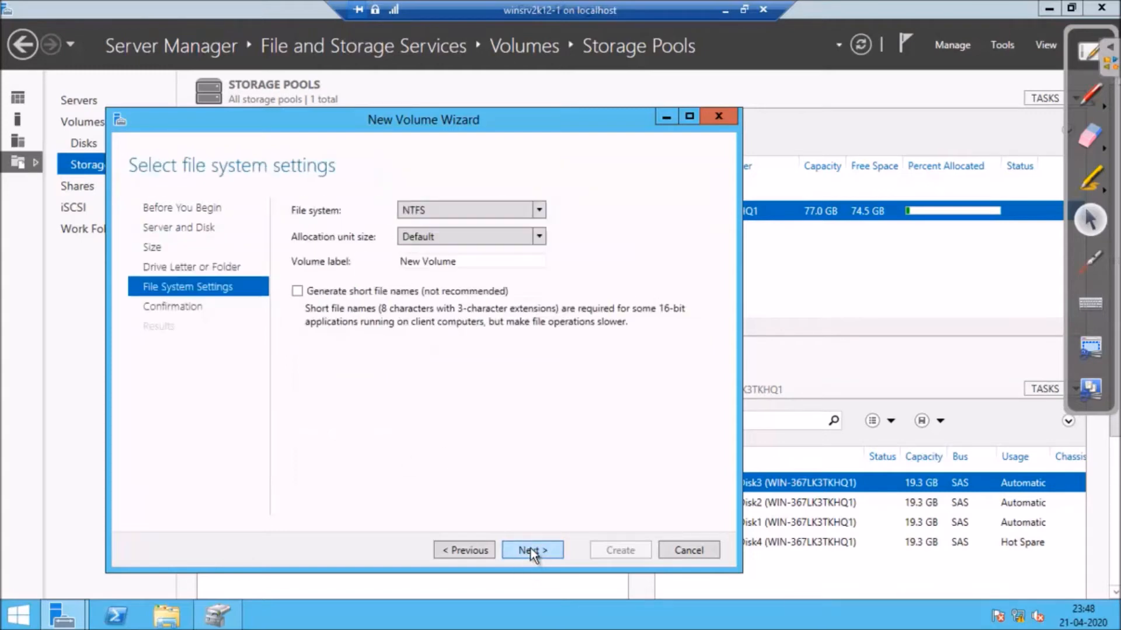
click(533, 549)
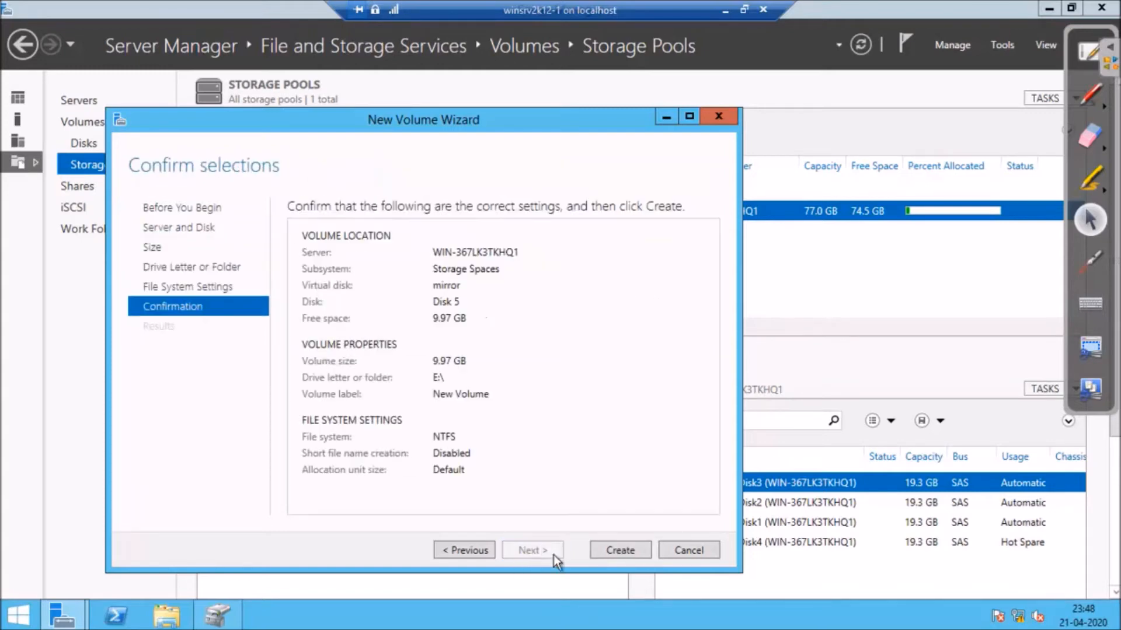
- Create the volume, close the wizard and minimize Disk Management to return to the storage pools in Server Manager
click(615, 551)
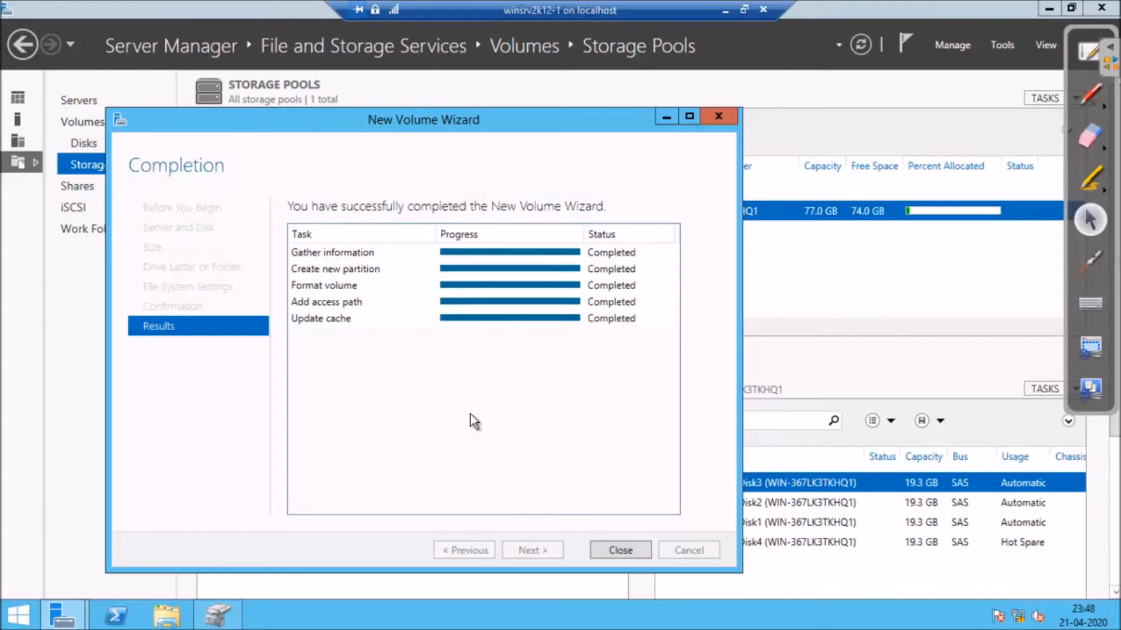
click(625, 548)
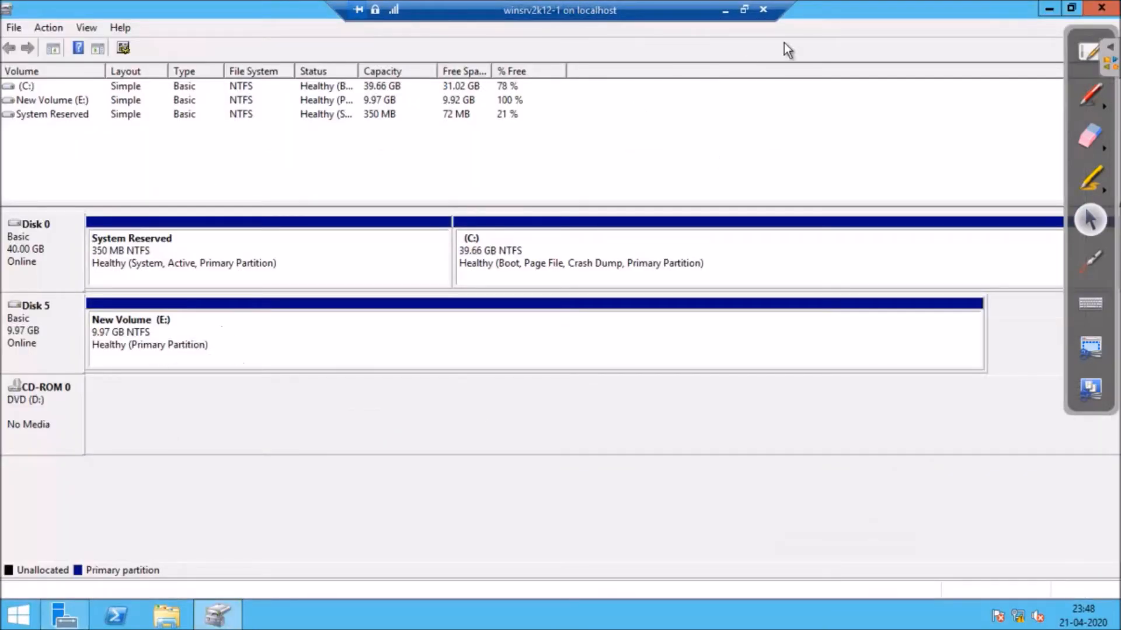
click(1049, 8)
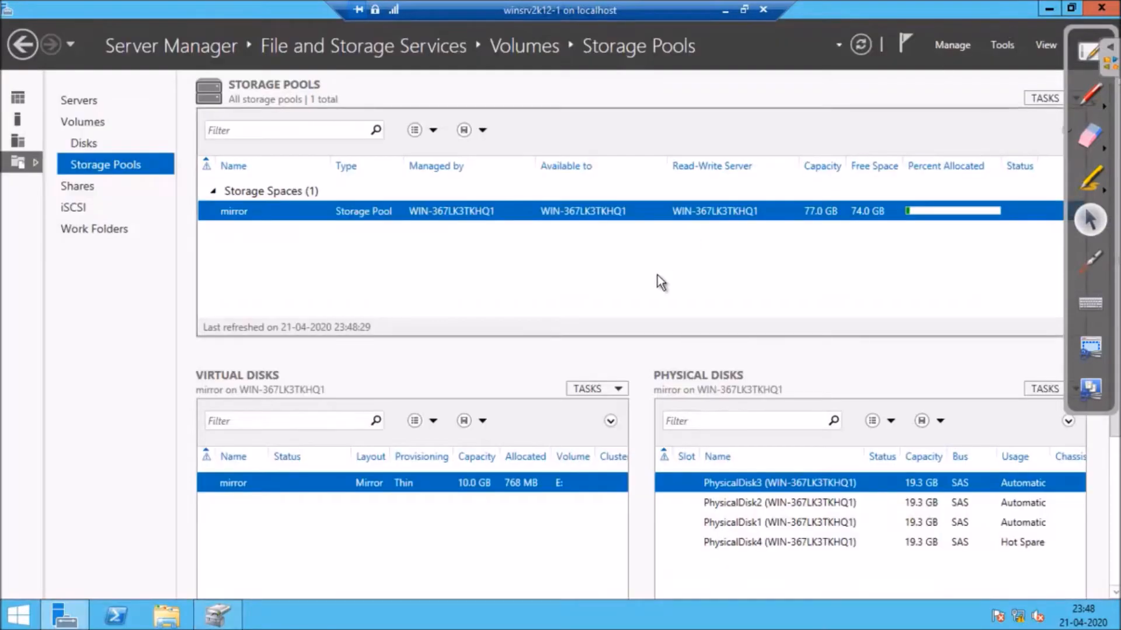
right_click(325, 215)
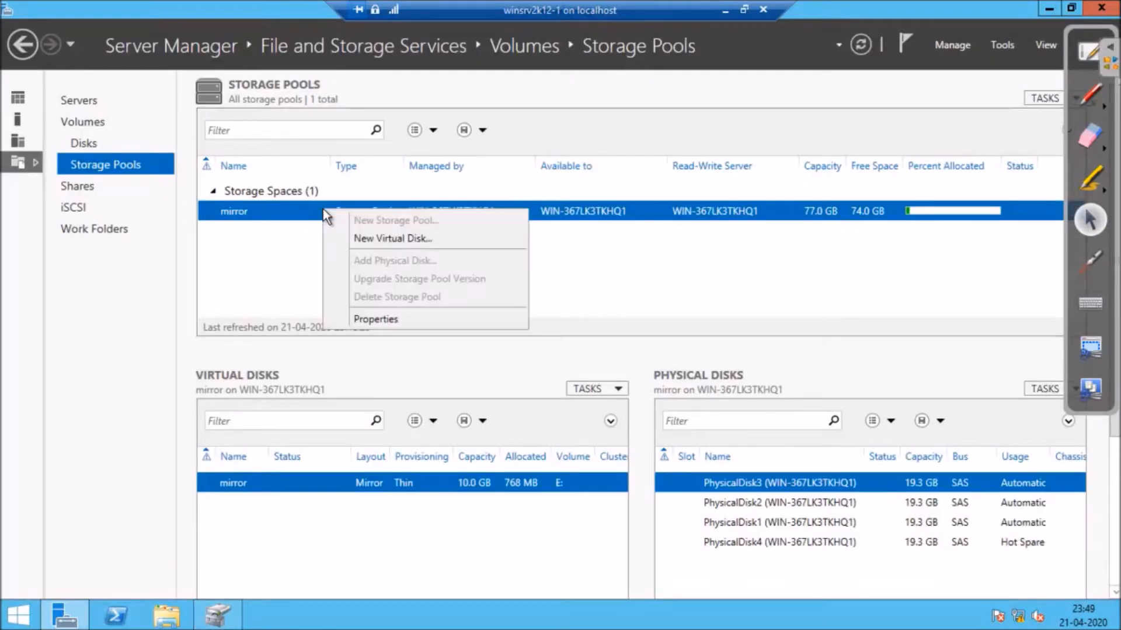
click(394, 238)
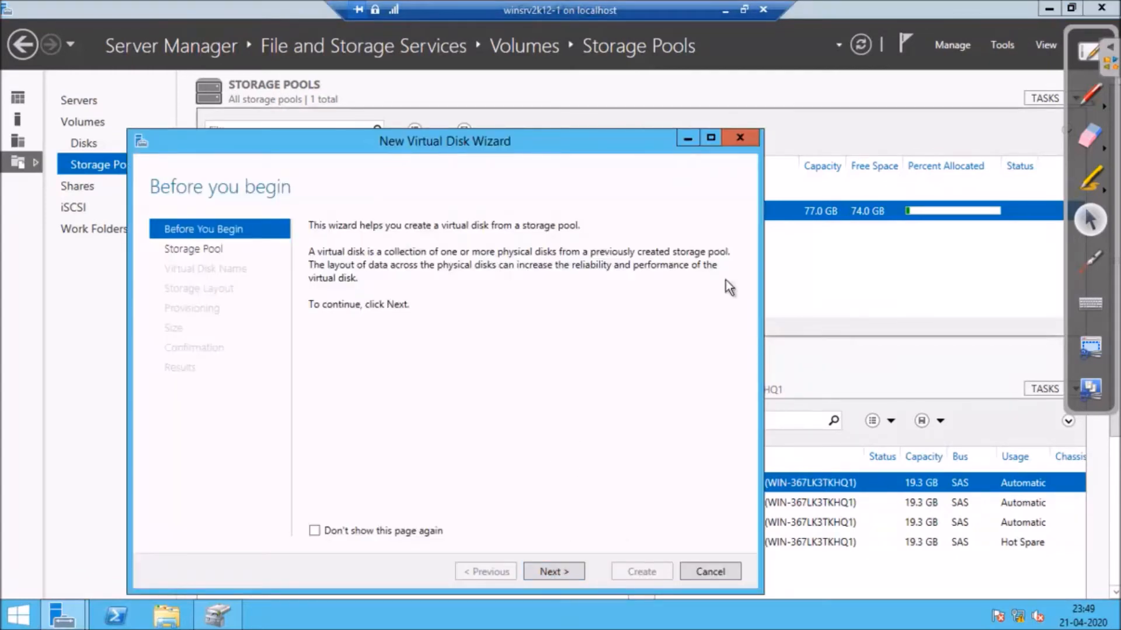
click(688, 139)
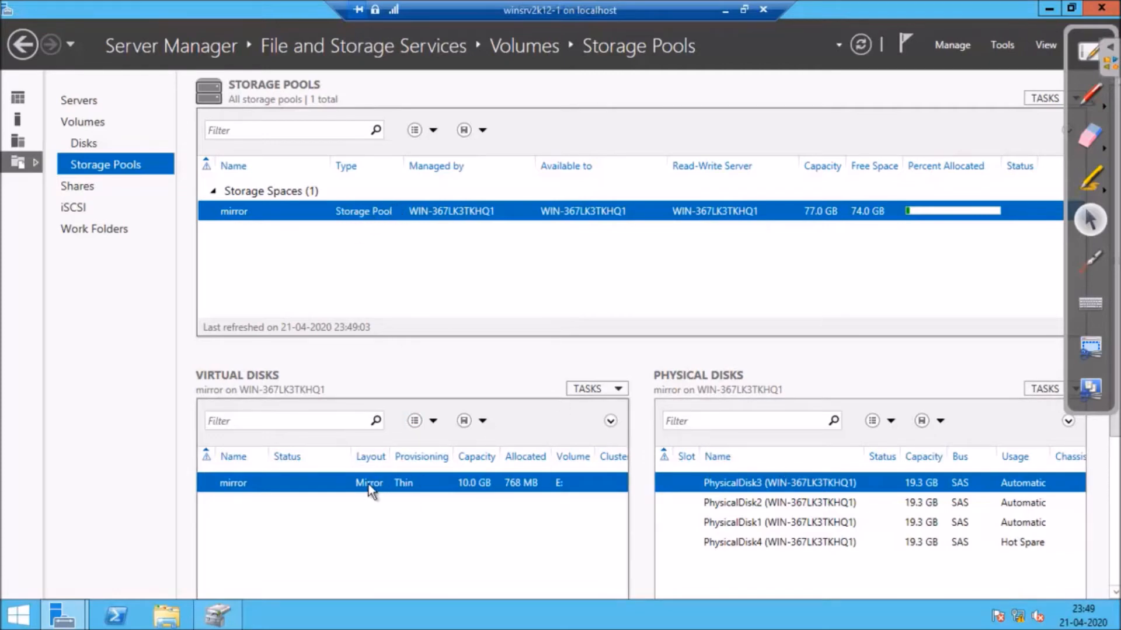
- Start another virtual disk in the mirror storage pool, name it parity and continue to the storage layout
right_click(454, 219)
click(513, 239)
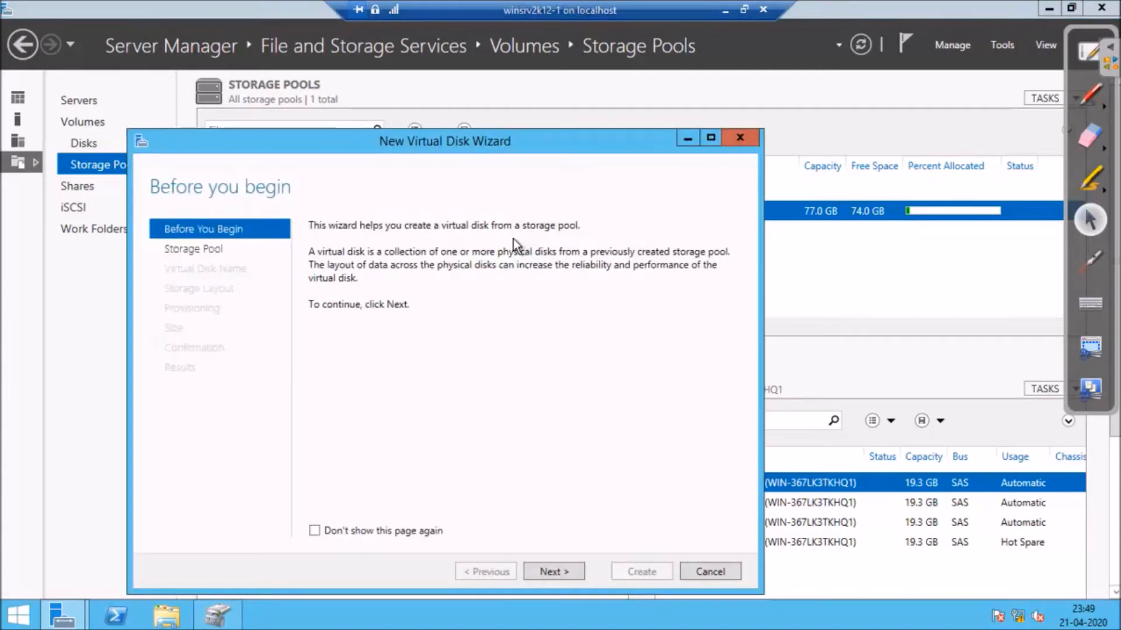
click(564, 575)
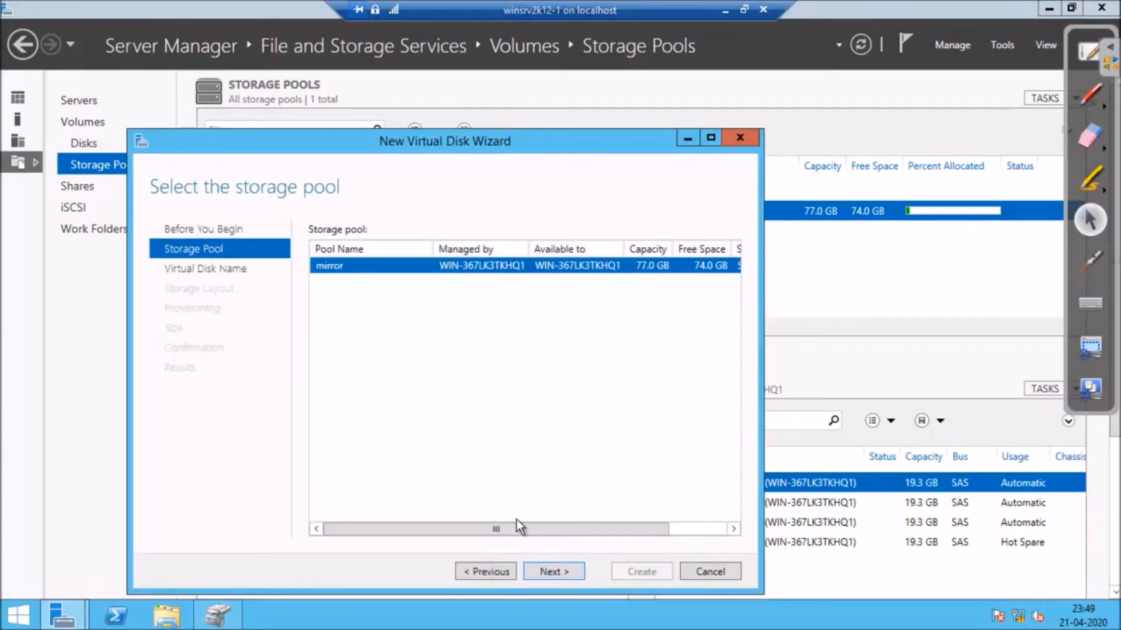
click(561, 574)
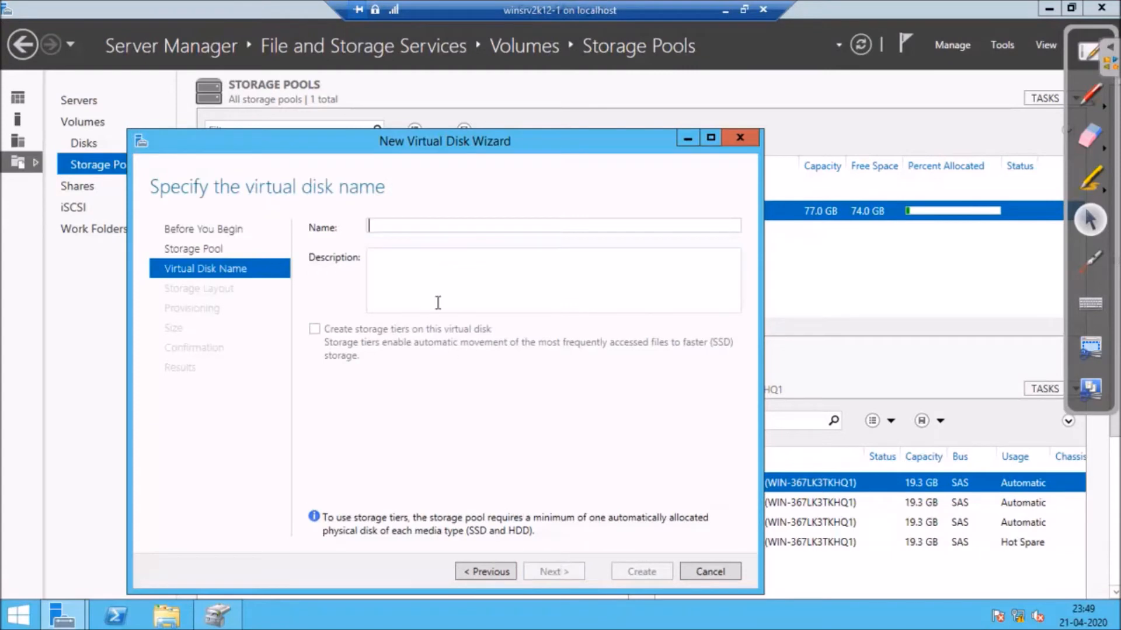
text(pa)
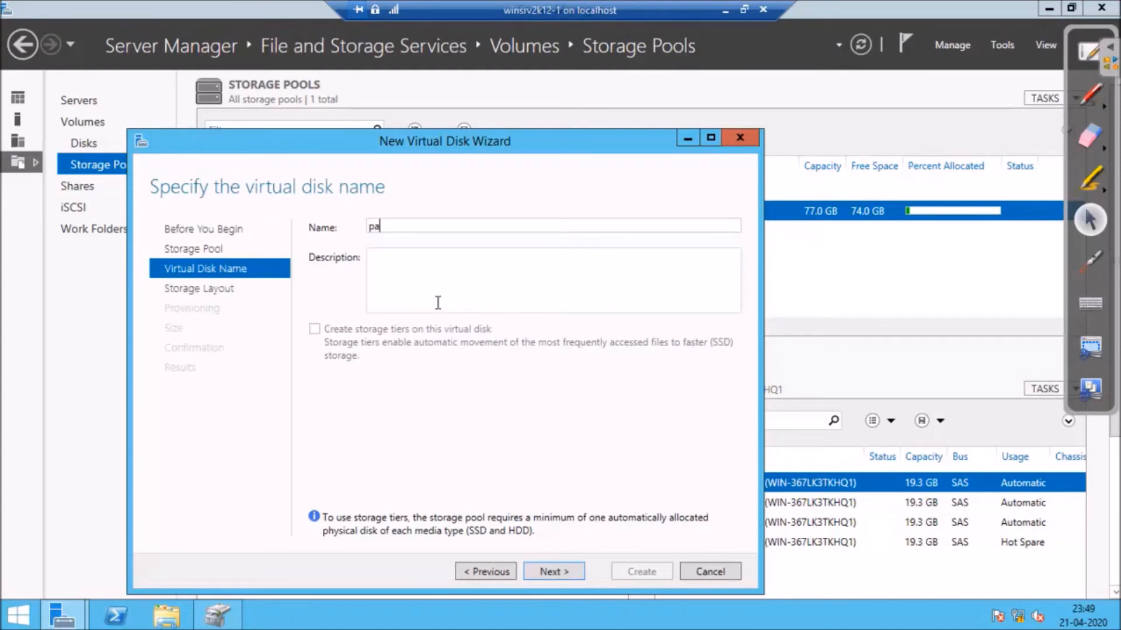
text(rity)
click(551, 571)
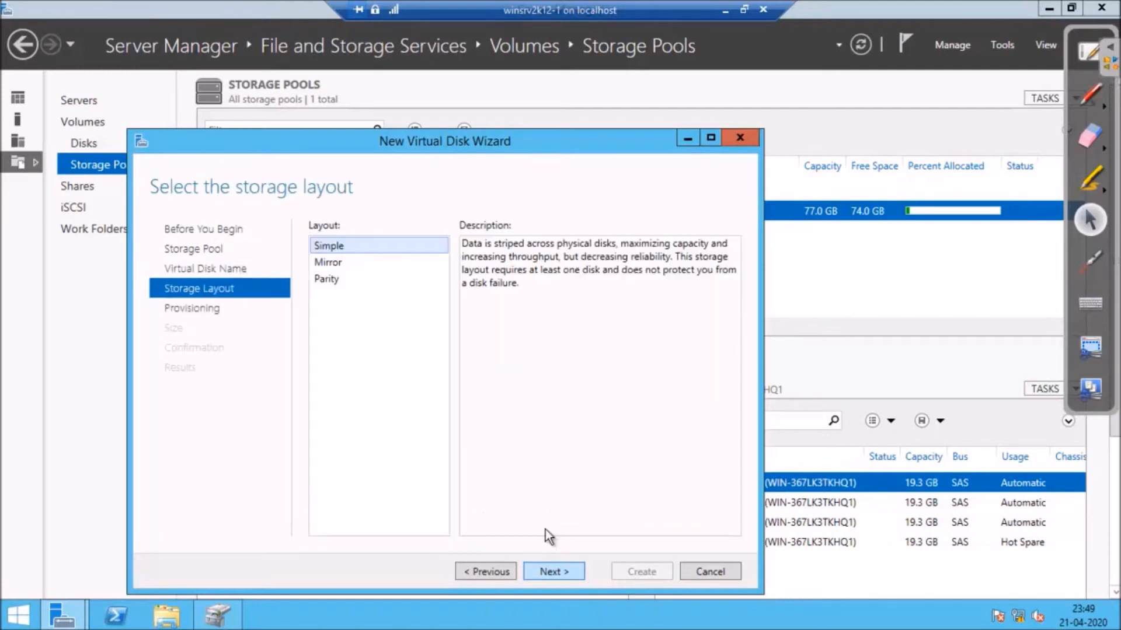
- Choose the Parity storage layout and Thin provisioning for the parity virtual disk
click(333, 280)
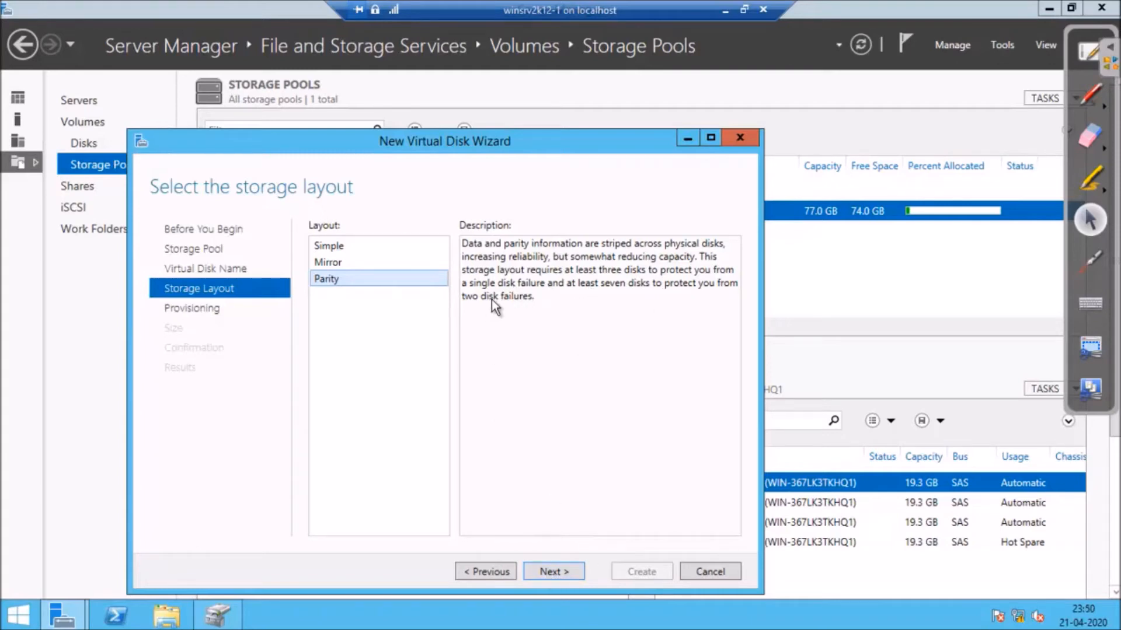
click(565, 572)
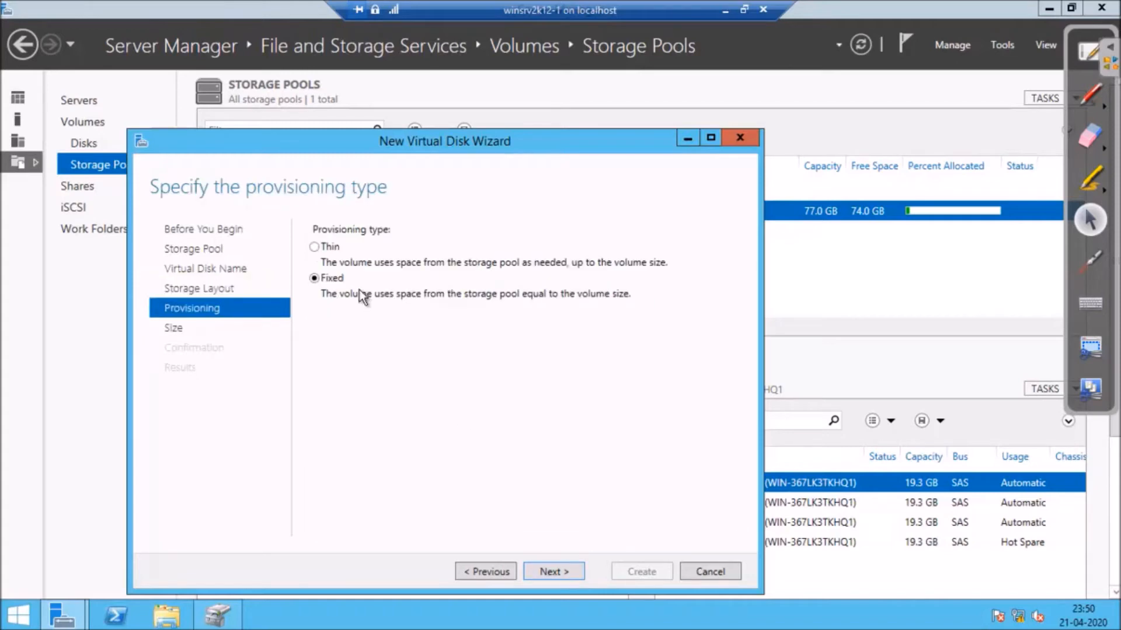
click(314, 247)
click(553, 572)
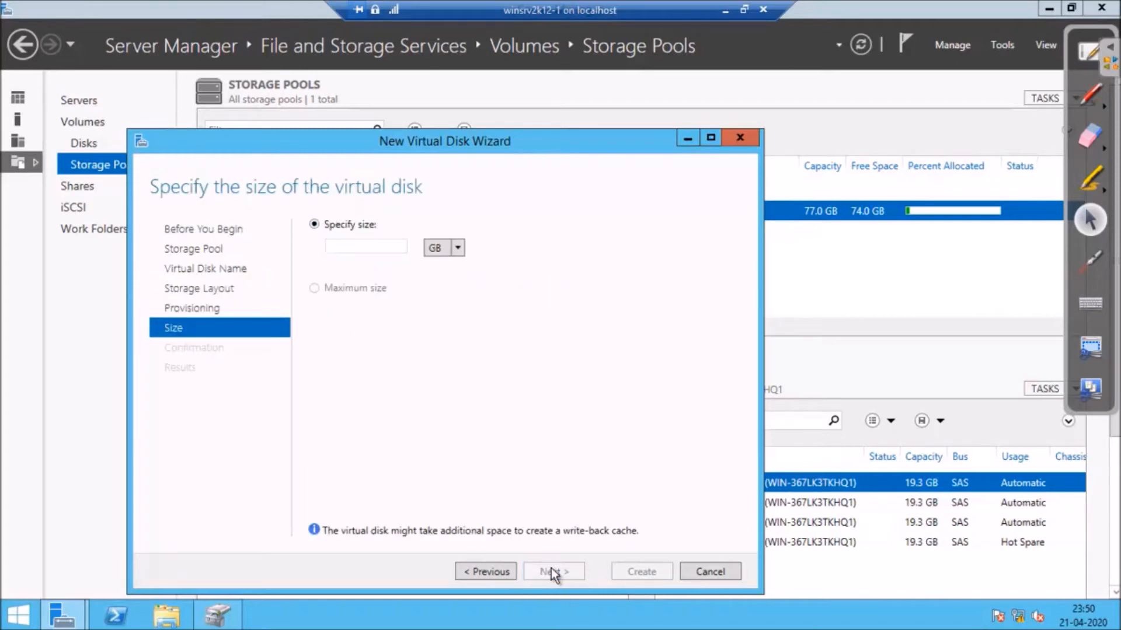
- Set the parity virtual disk's size to 10 GB, create it and close the wizard with volume creation left enabled
click(392, 252)
text(10)
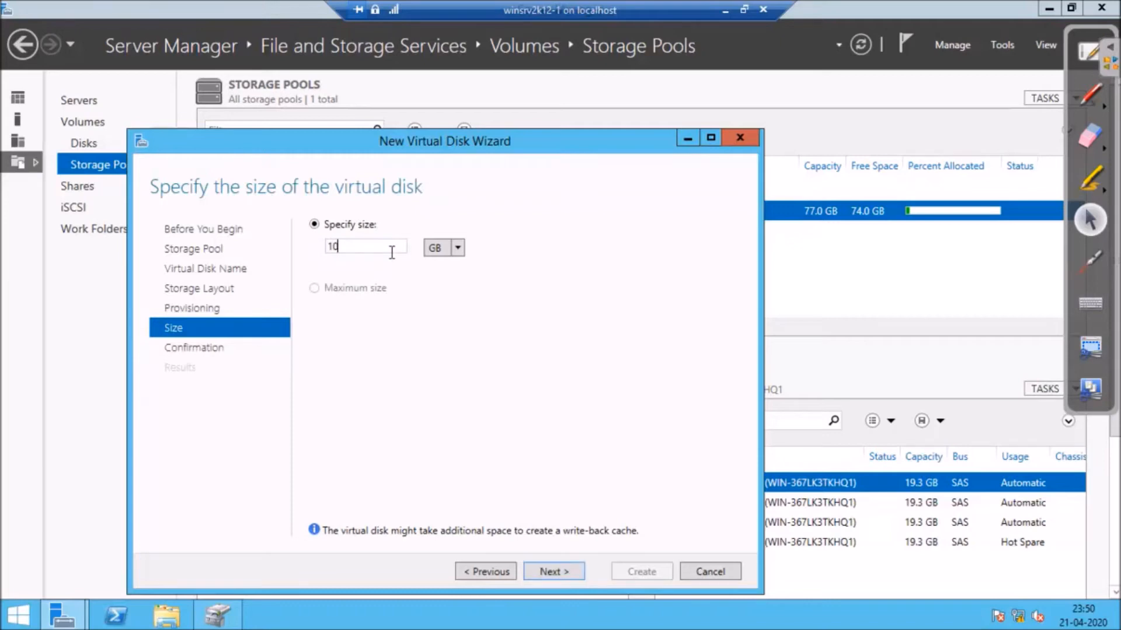
click(557, 572)
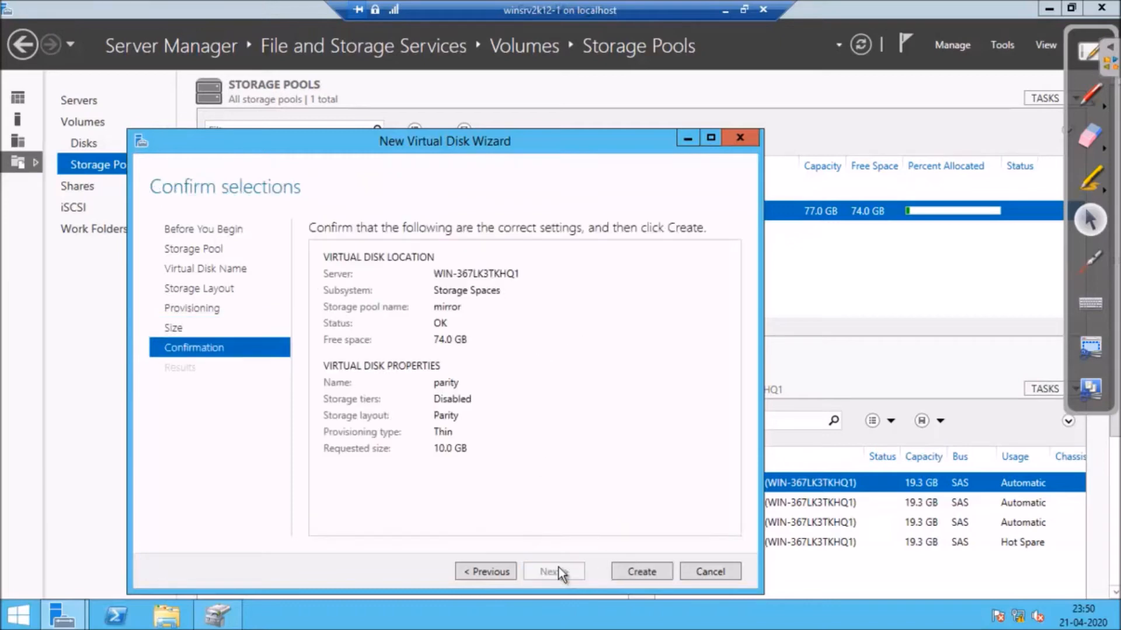
click(651, 572)
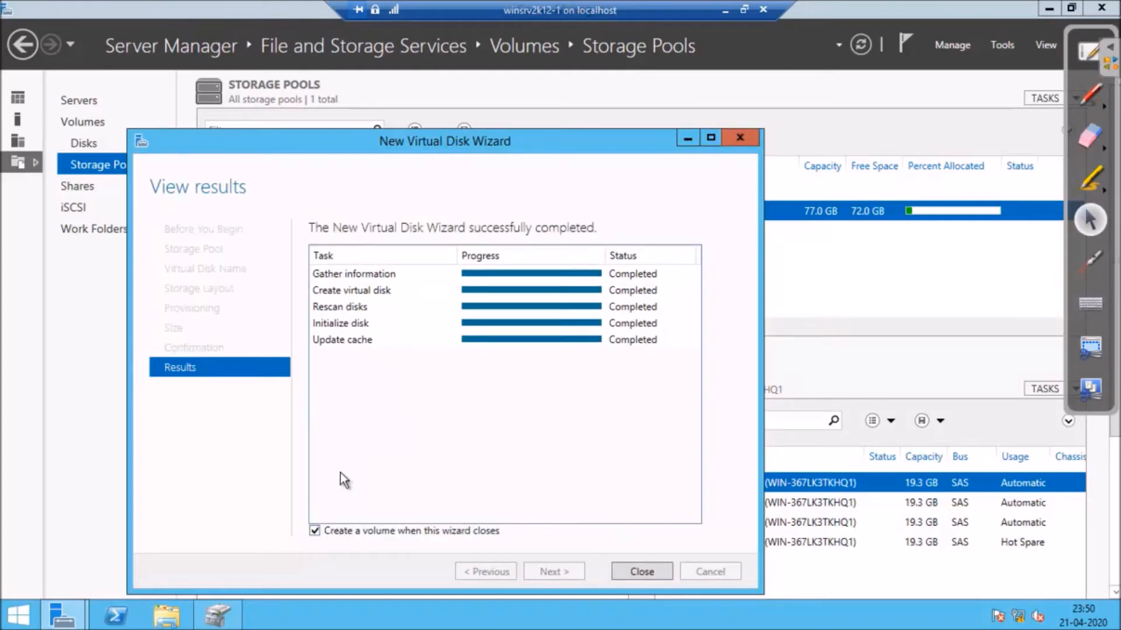
drag(254, 144, 248, 99)
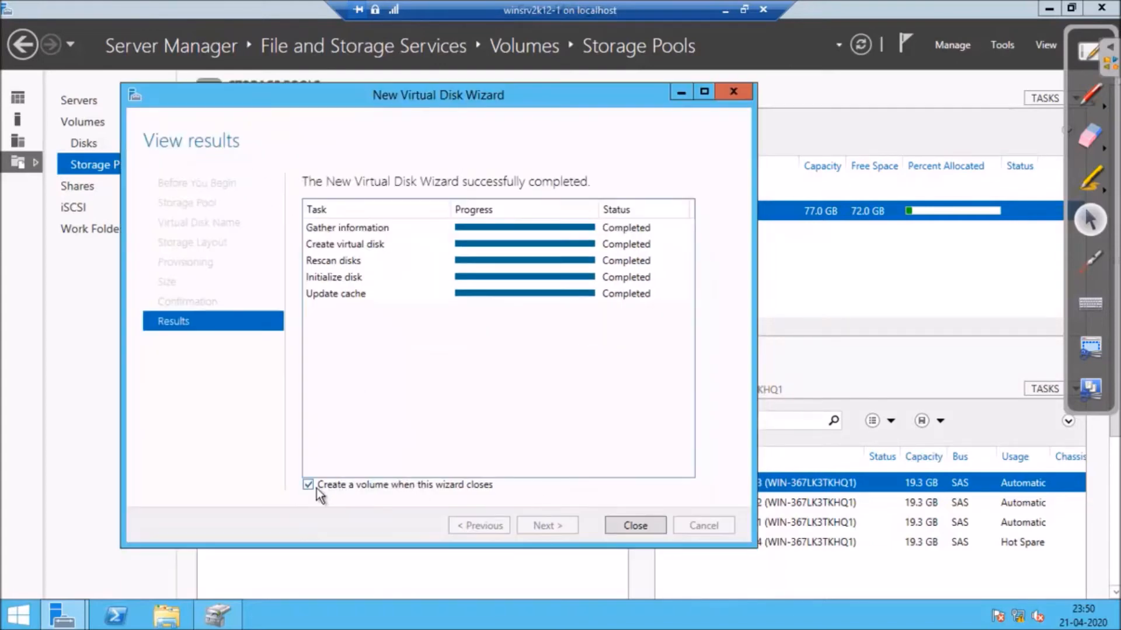
click(634, 527)
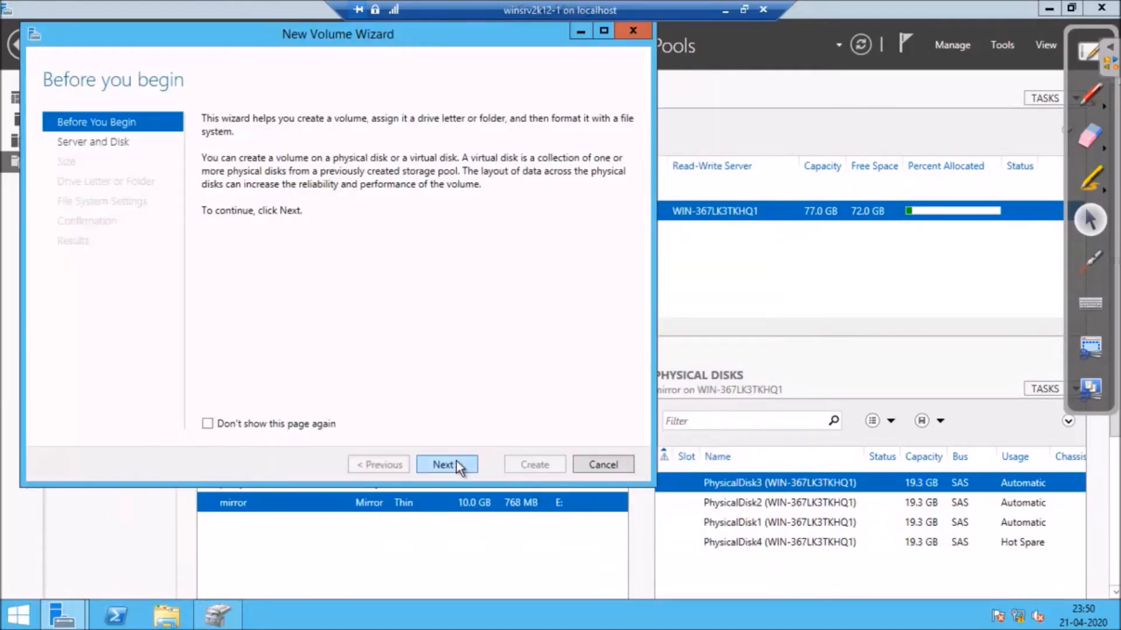
- Configure a new volume on the parity virtual disk with the full 9.97 GB size and drive letter F
click(457, 464)
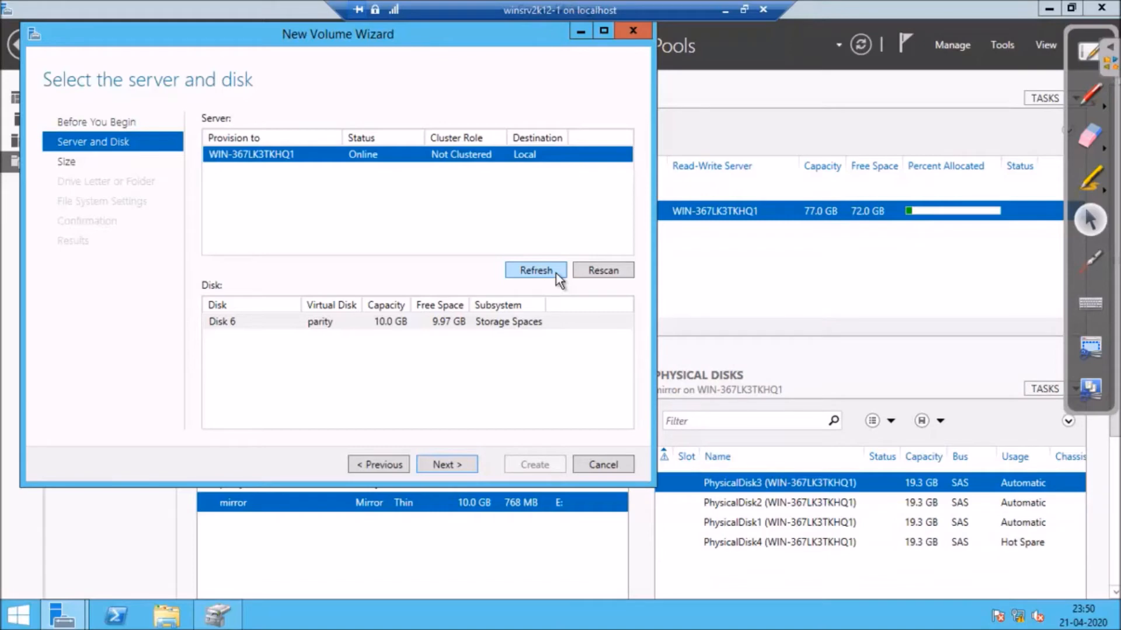
click(454, 462)
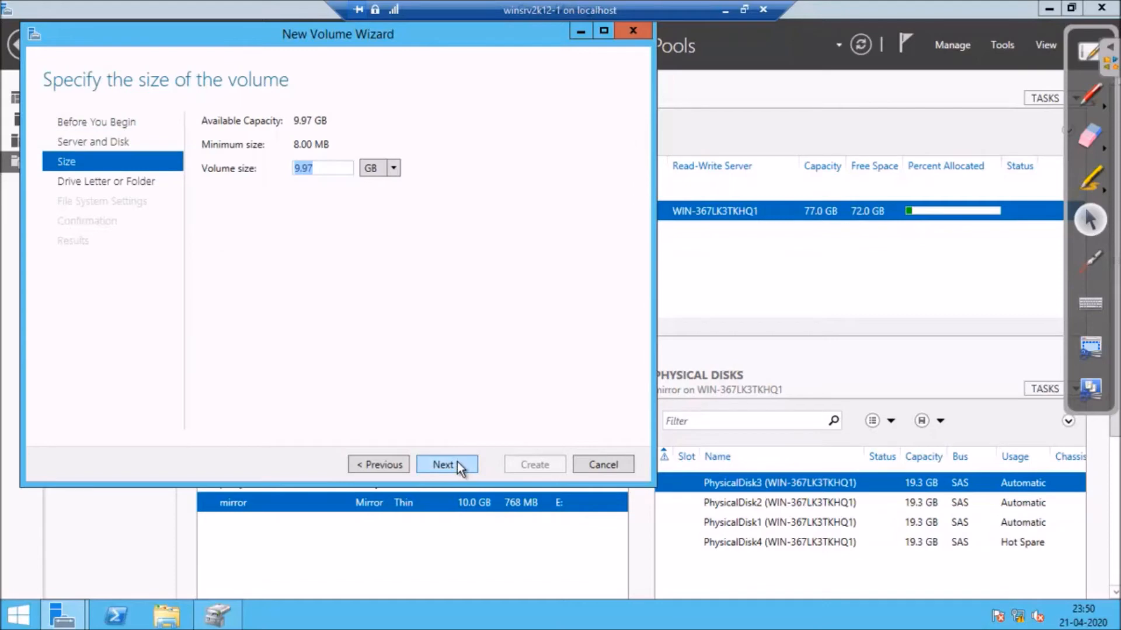
click(457, 463)
click(457, 464)
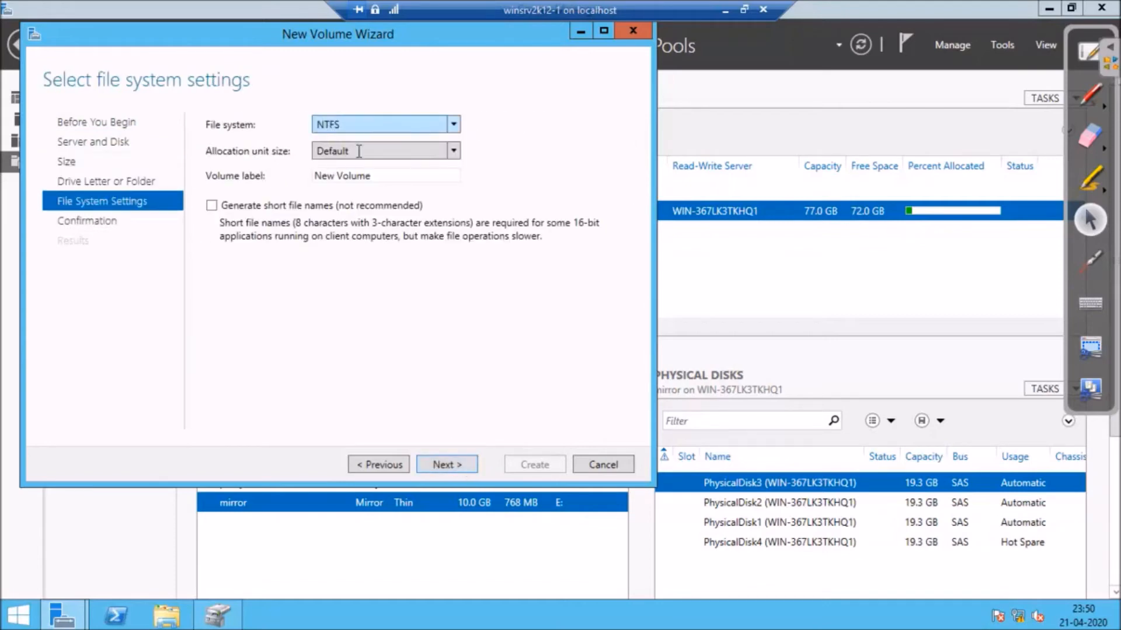
- Create the volume with NTFS and label New Volume, close the wizard and check it in Disk Management before returning to Server Manager
click(447, 464)
click(535, 465)
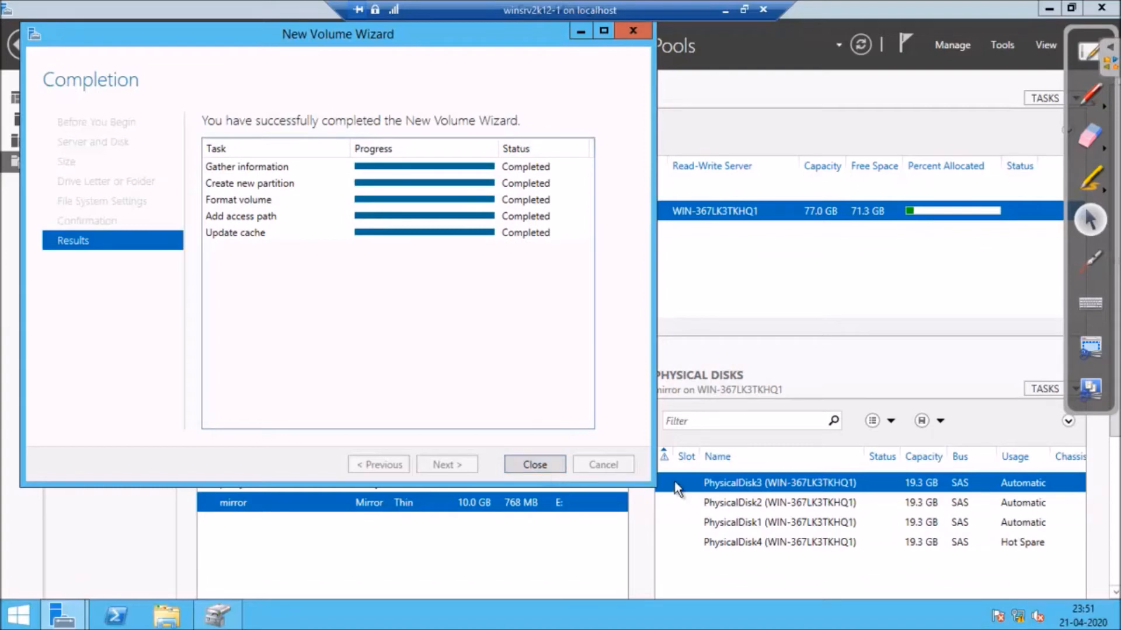
click(544, 464)
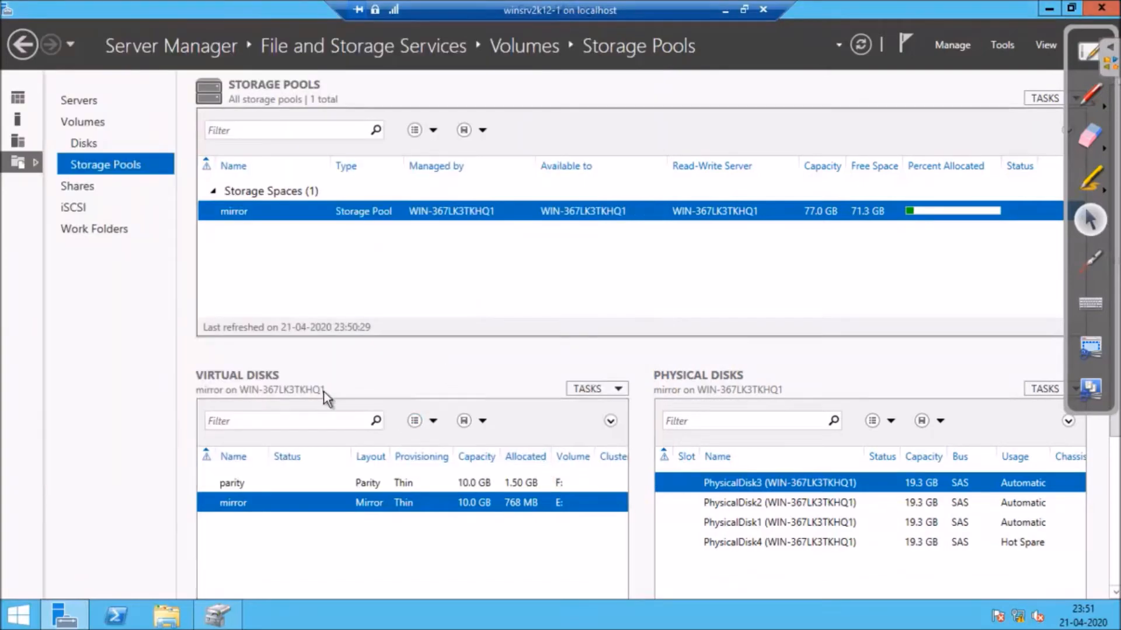
click(218, 616)
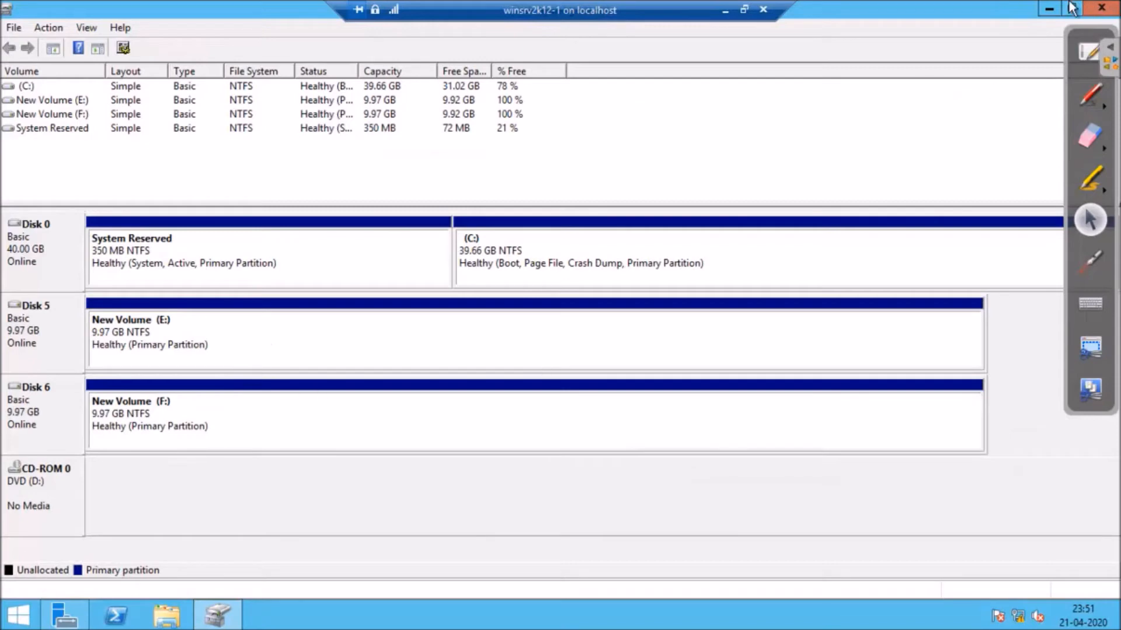
click(1050, 8)
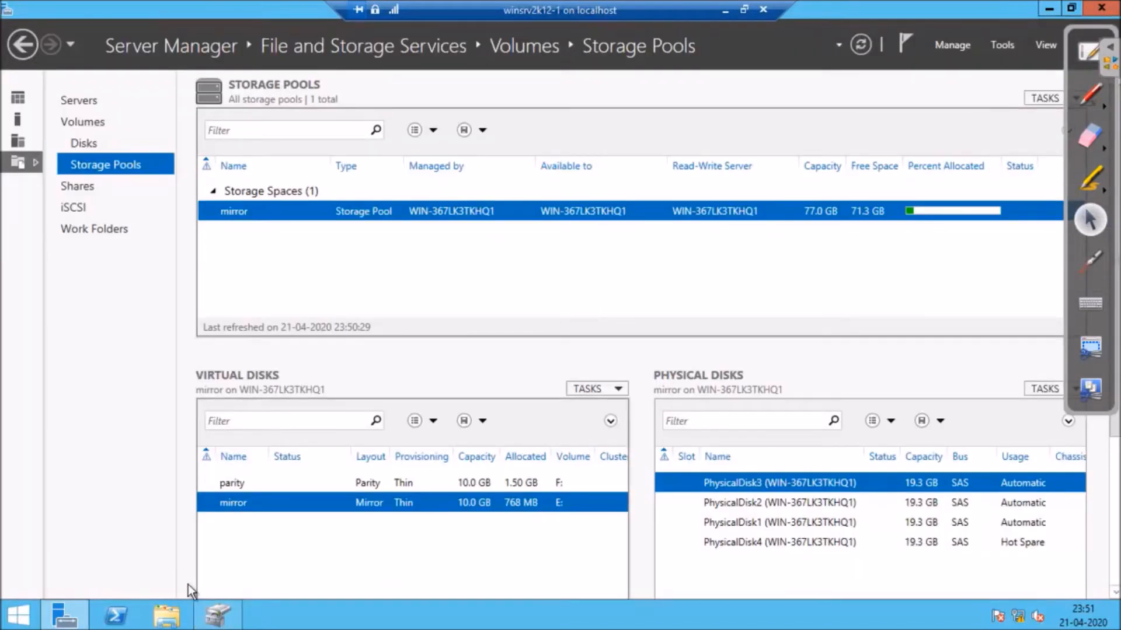
- Create a folder with the default name on New Volume (E:) in File Explorer and return to This PC
click(168, 617)
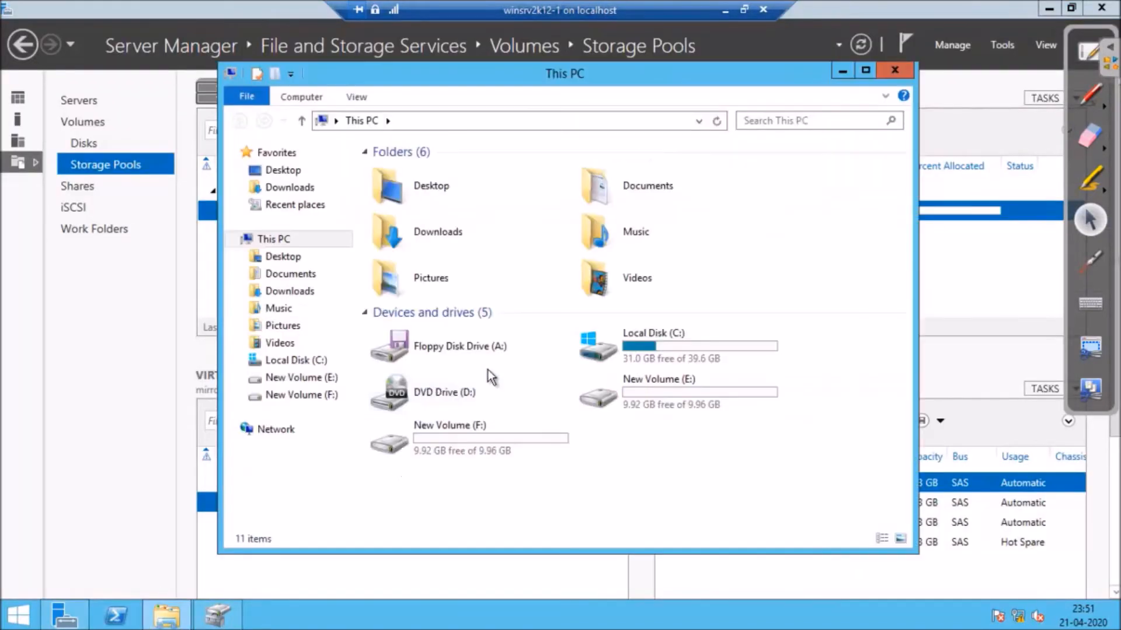
double_click(667, 397)
right_click(533, 201)
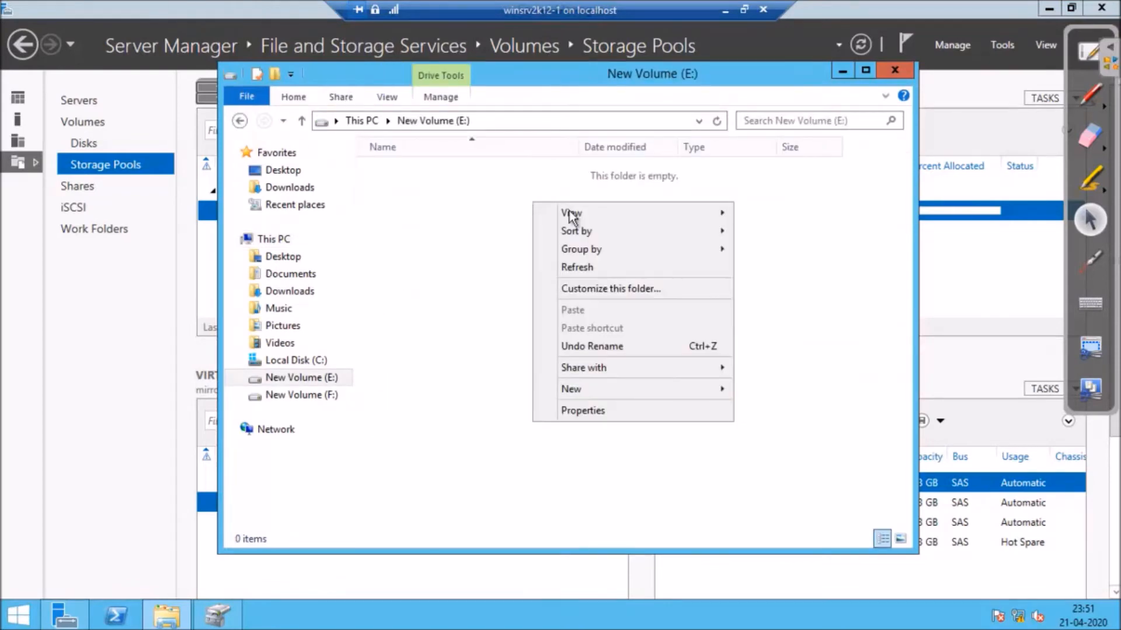
mouse_move(593, 396)
click(741, 388)
key(Return)
click(521, 278)
click(236, 122)
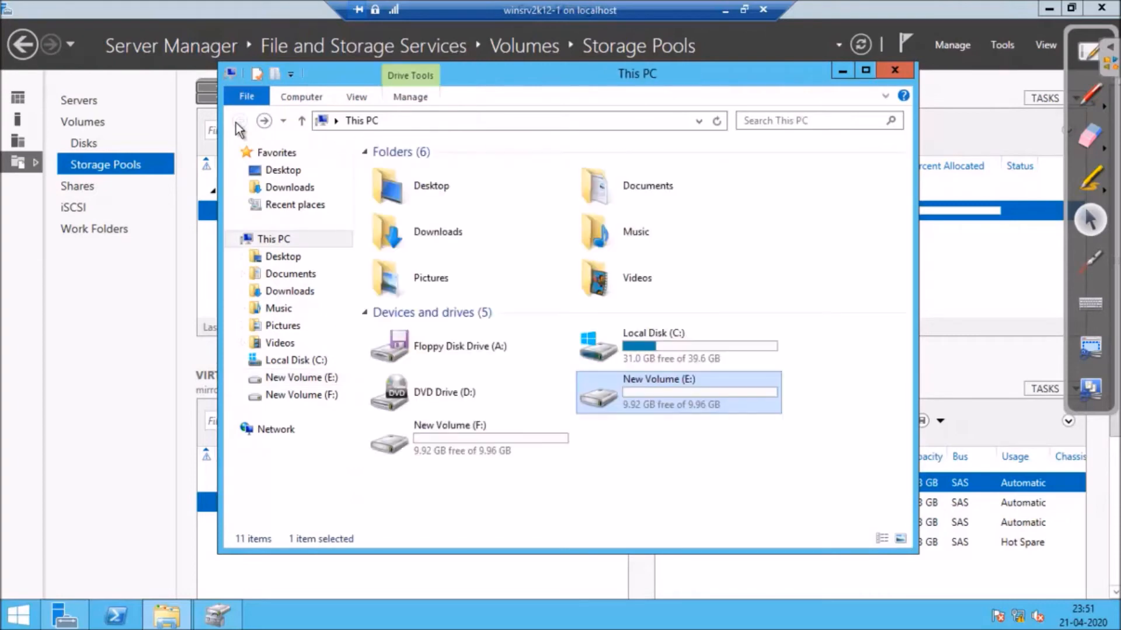
- Create a folder named s on New Volume (F:) and close File Explorer
double_click(451, 432)
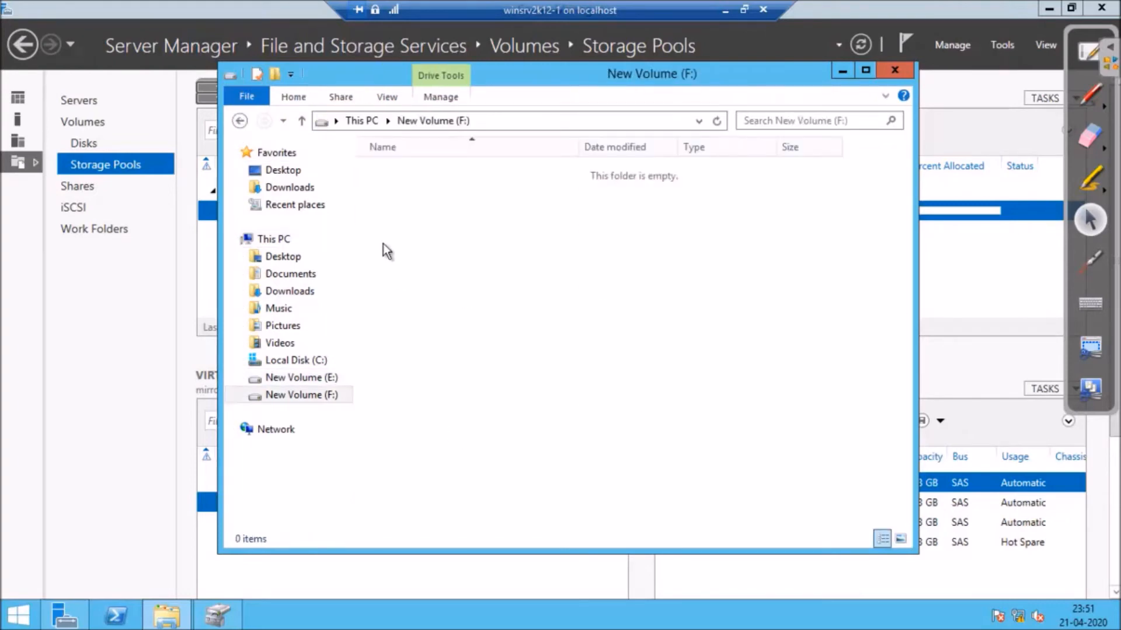
right_click(433, 236)
mouse_move(523, 422)
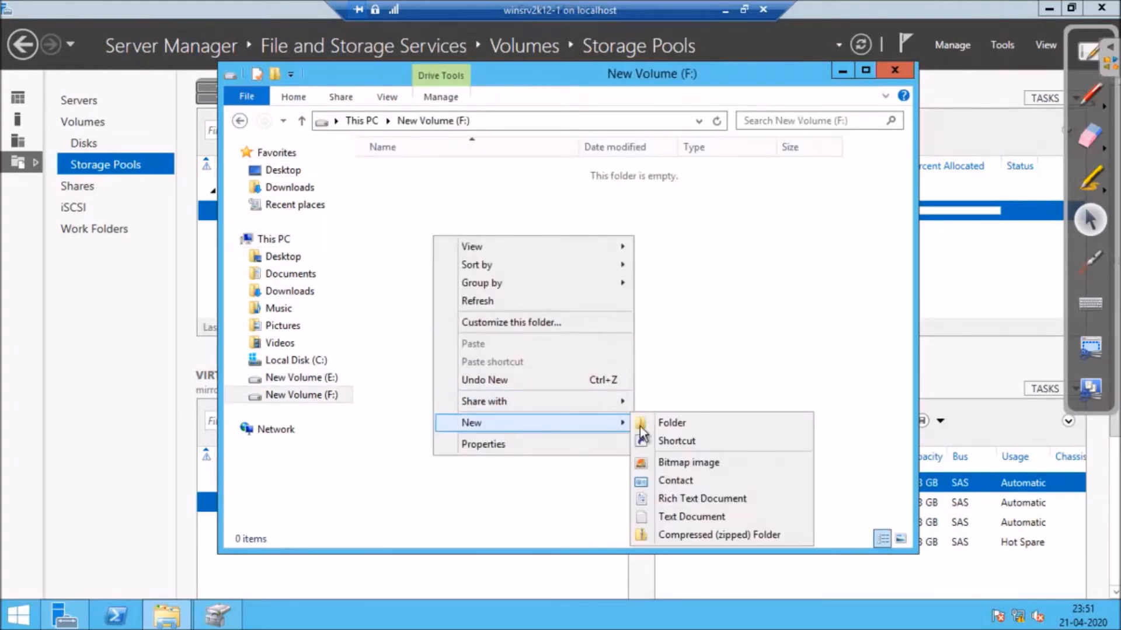
click(678, 425)
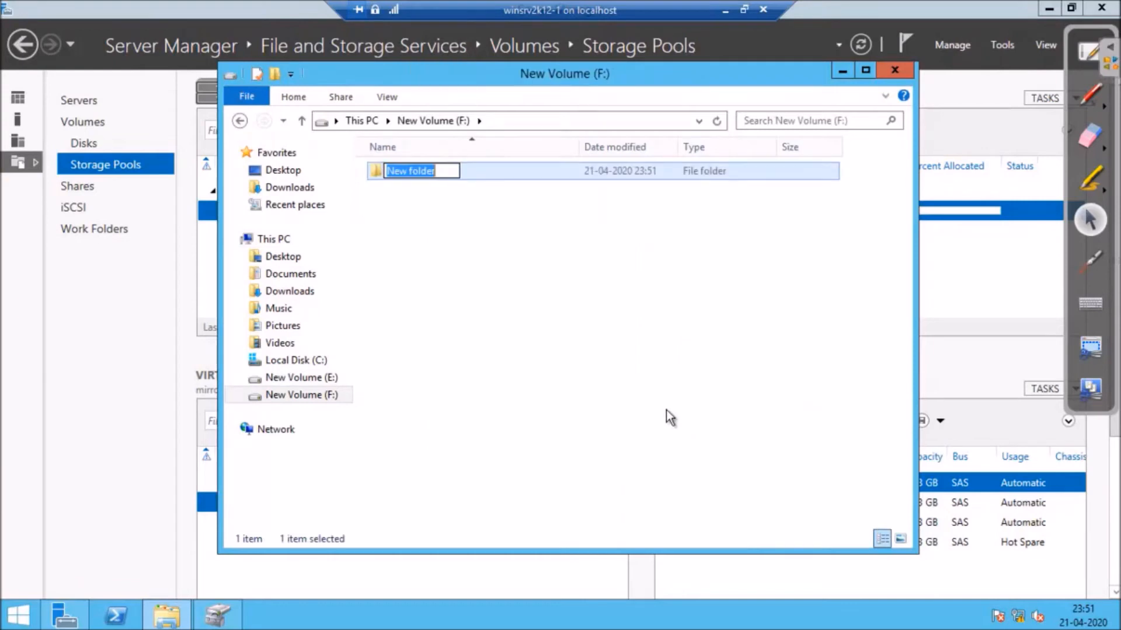
text(s)
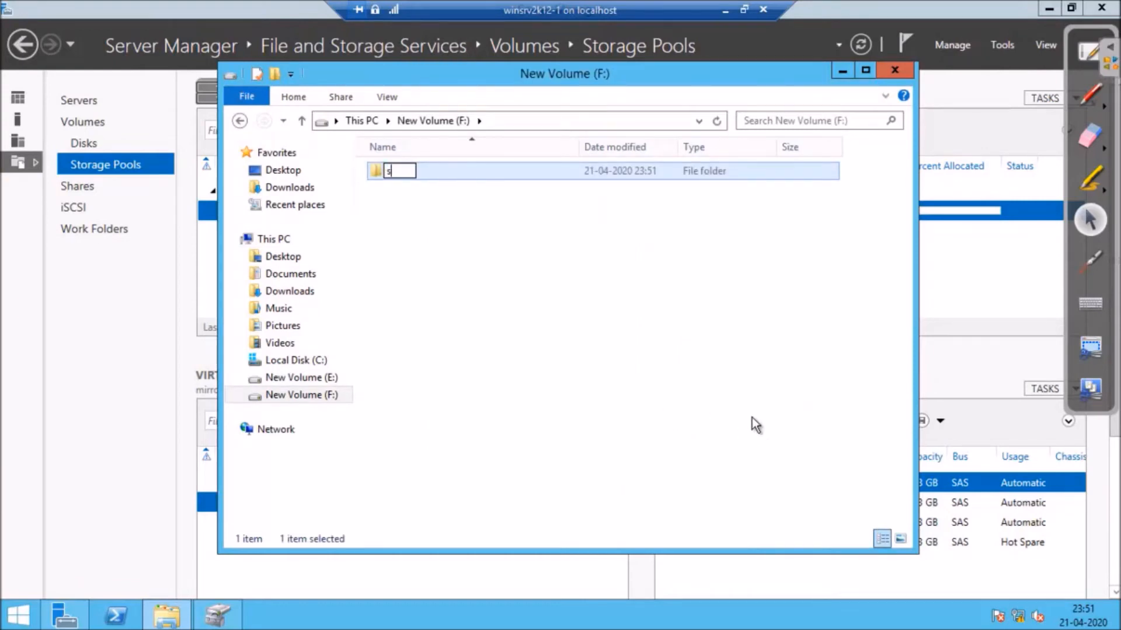
click(752, 418)
click(894, 68)
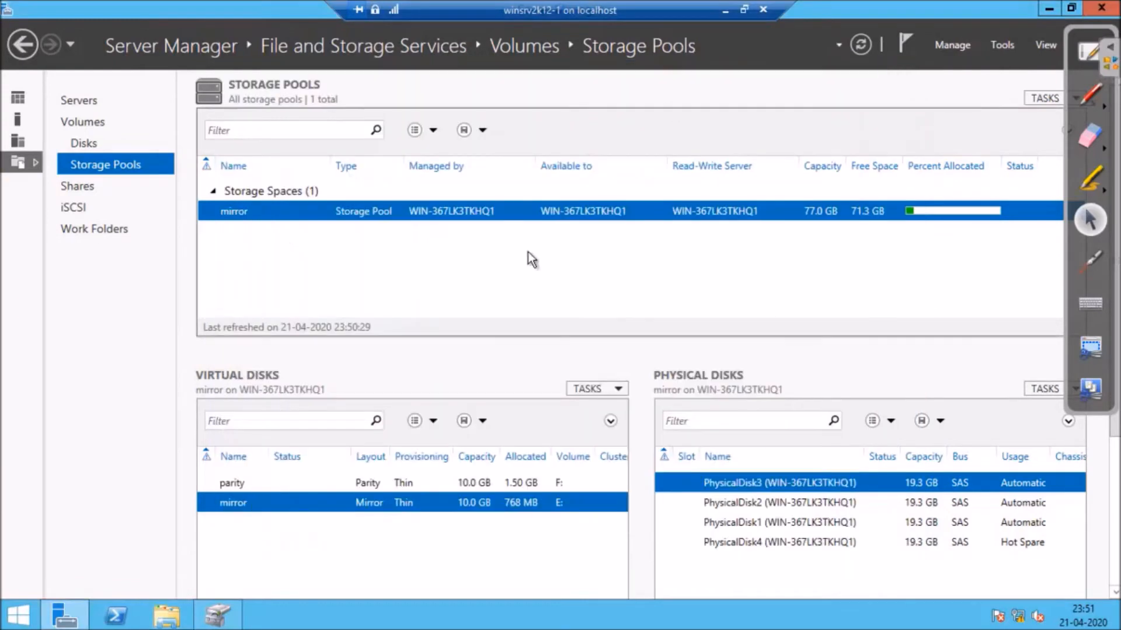
- Examine the parity and mirror virtual disks and the pool's physical disks, including the hot spare PhysicalDisk4
click(375, 484)
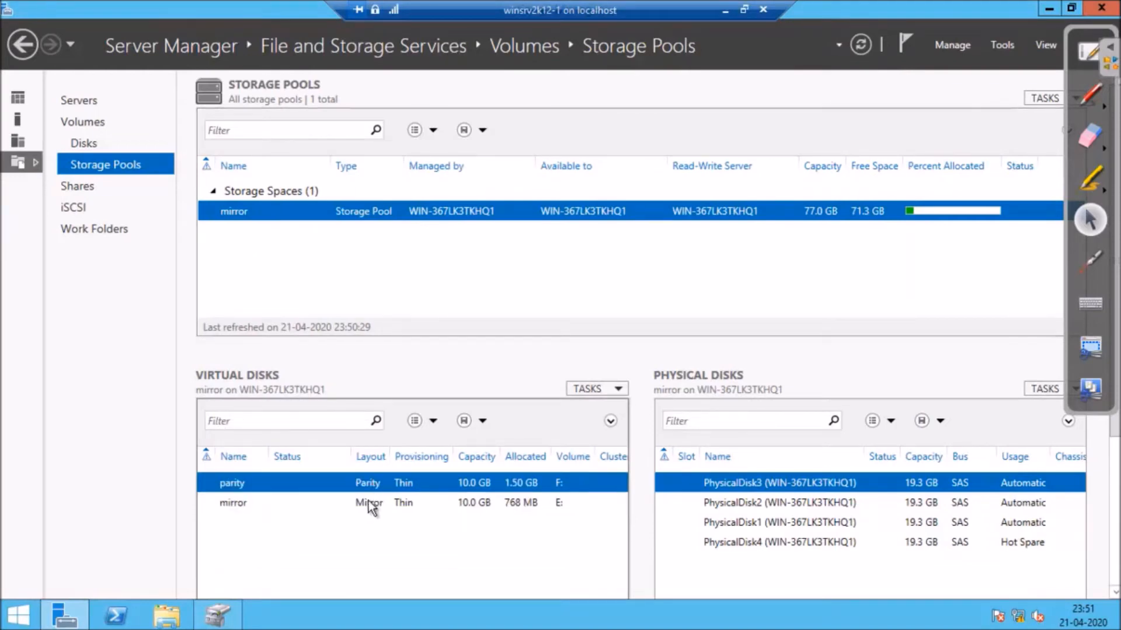
click(369, 505)
click(349, 490)
click(359, 506)
click(321, 489)
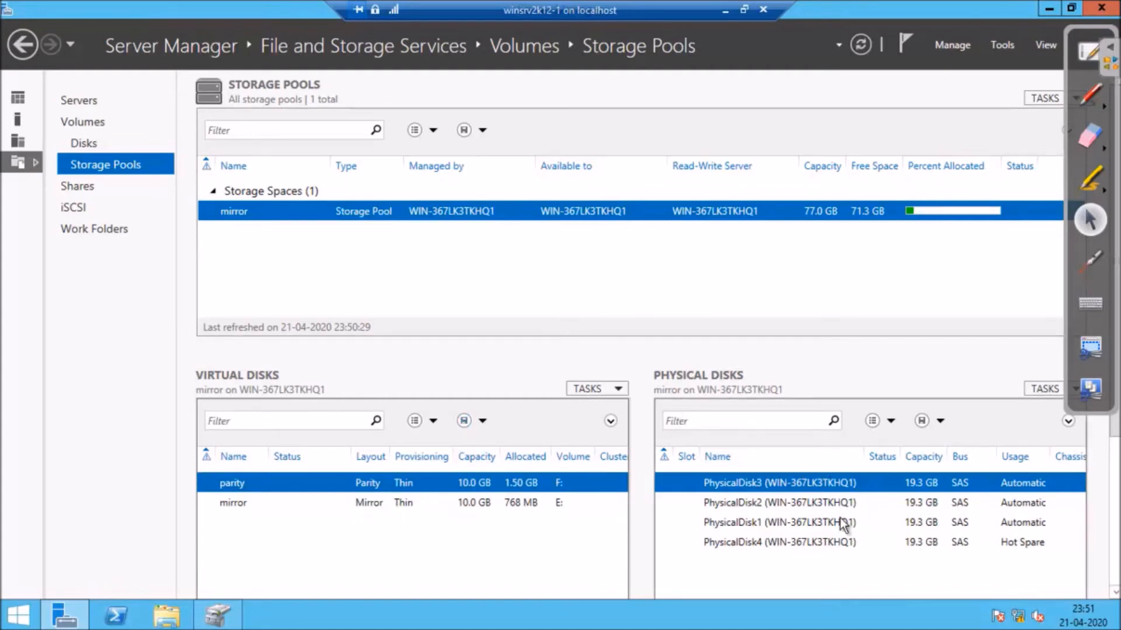
click(830, 545)
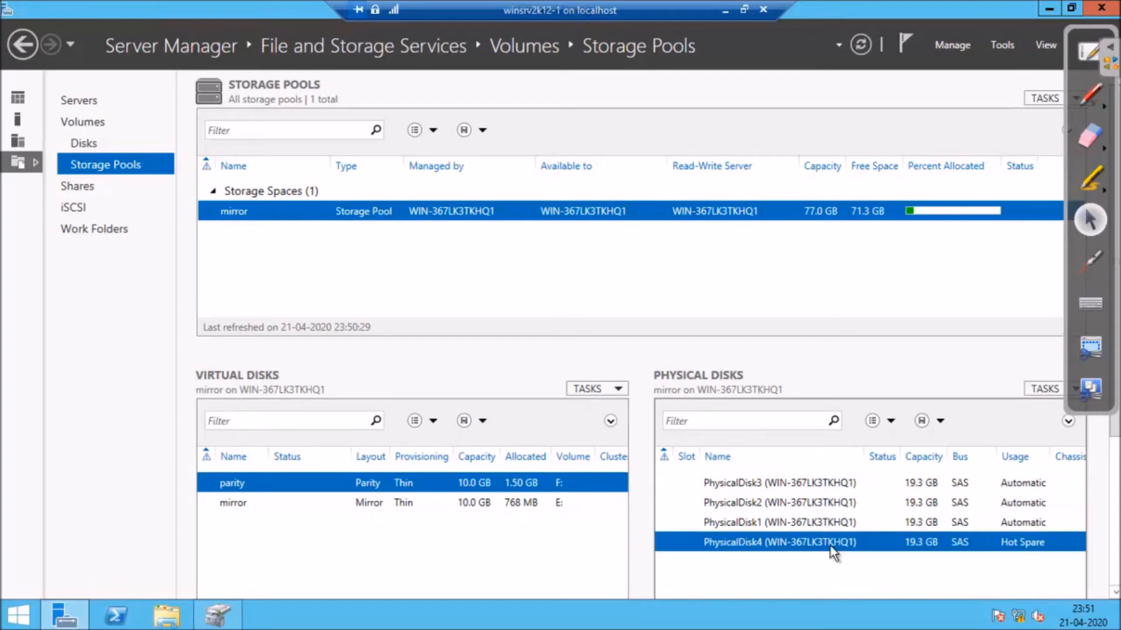
click(794, 481)
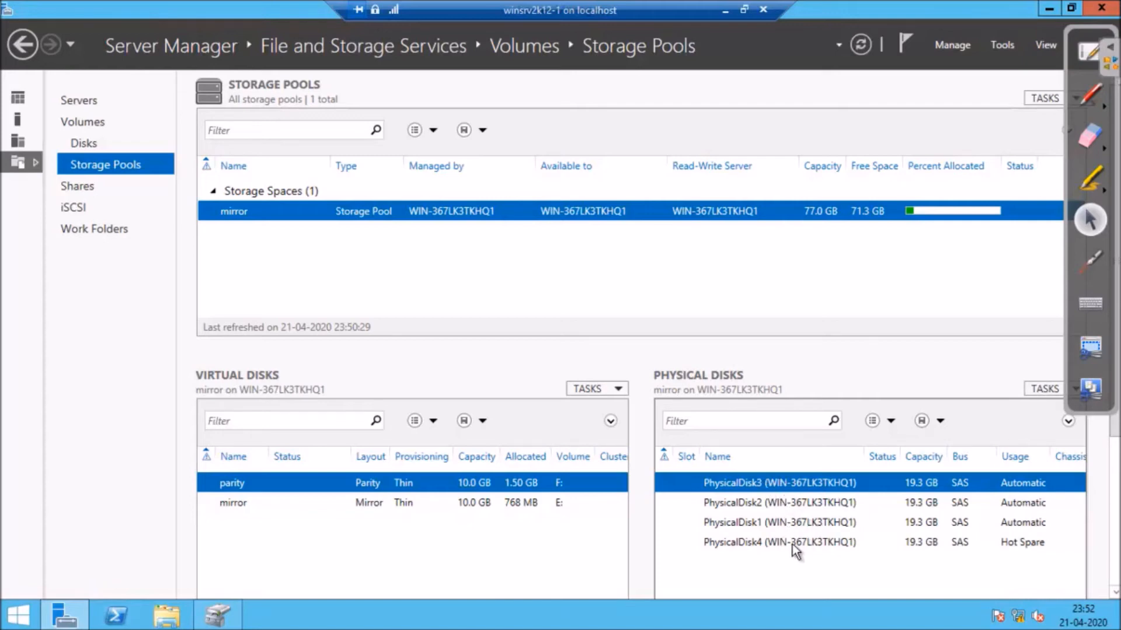
- Minimize the virtual machine session, switch to Hyper-V Manager and open the settings of winsrv2k12-1
click(723, 6)
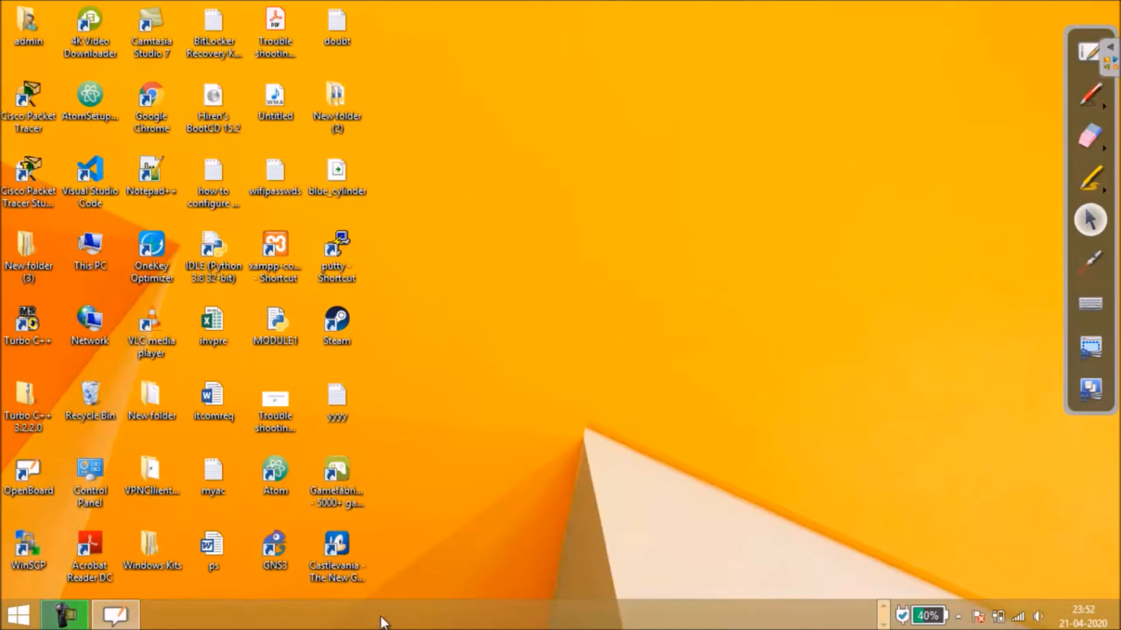
click(883, 610)
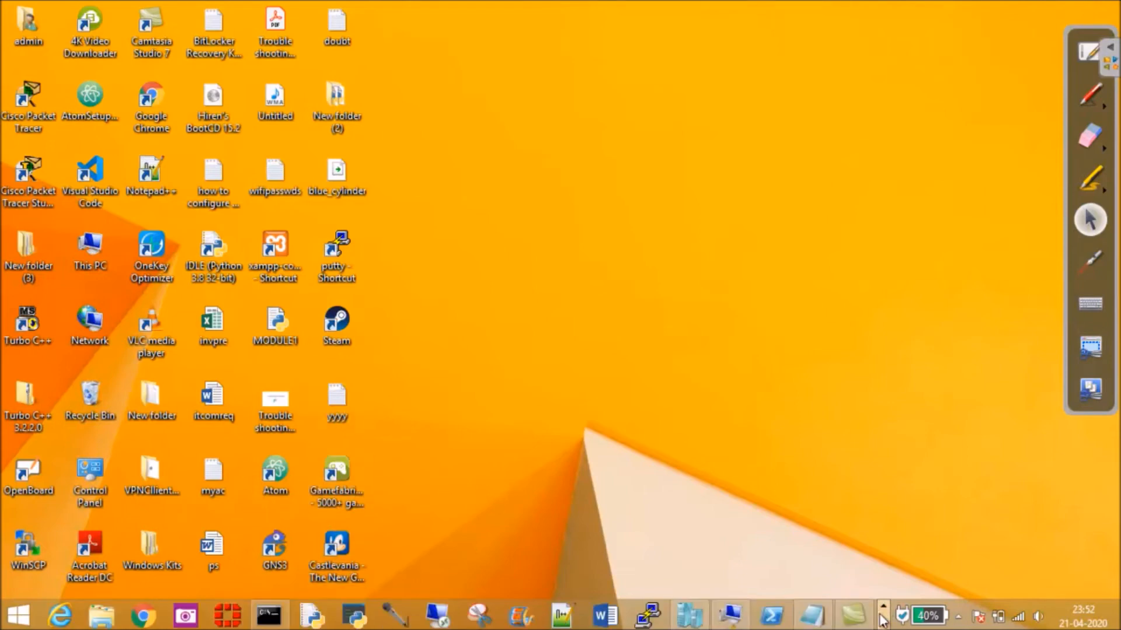
mouse_move(828, 623)
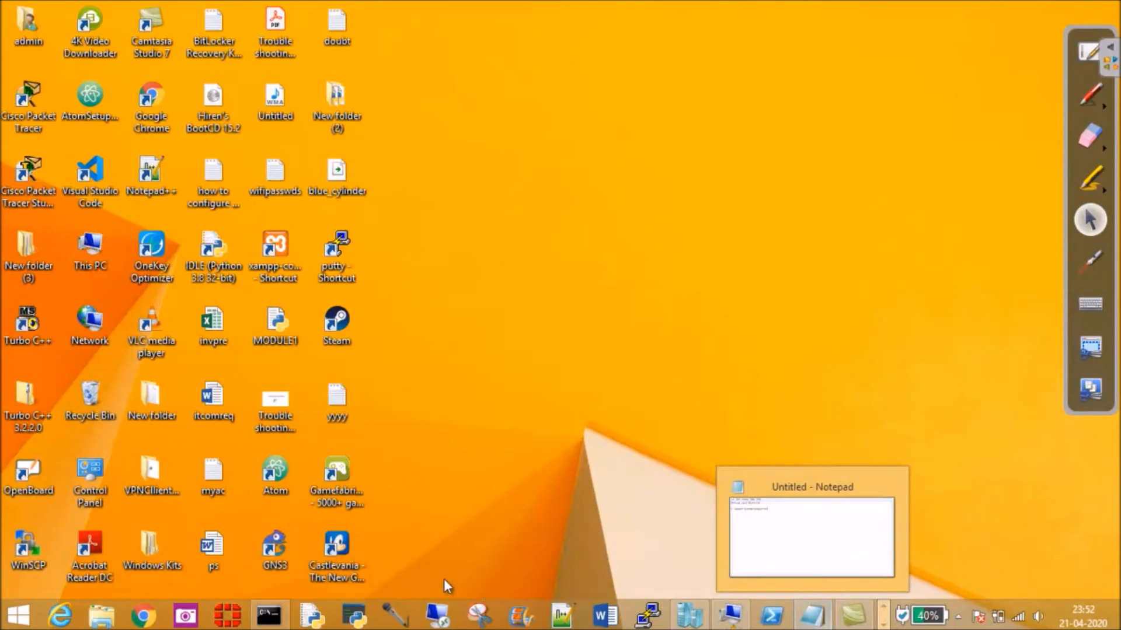
click(697, 623)
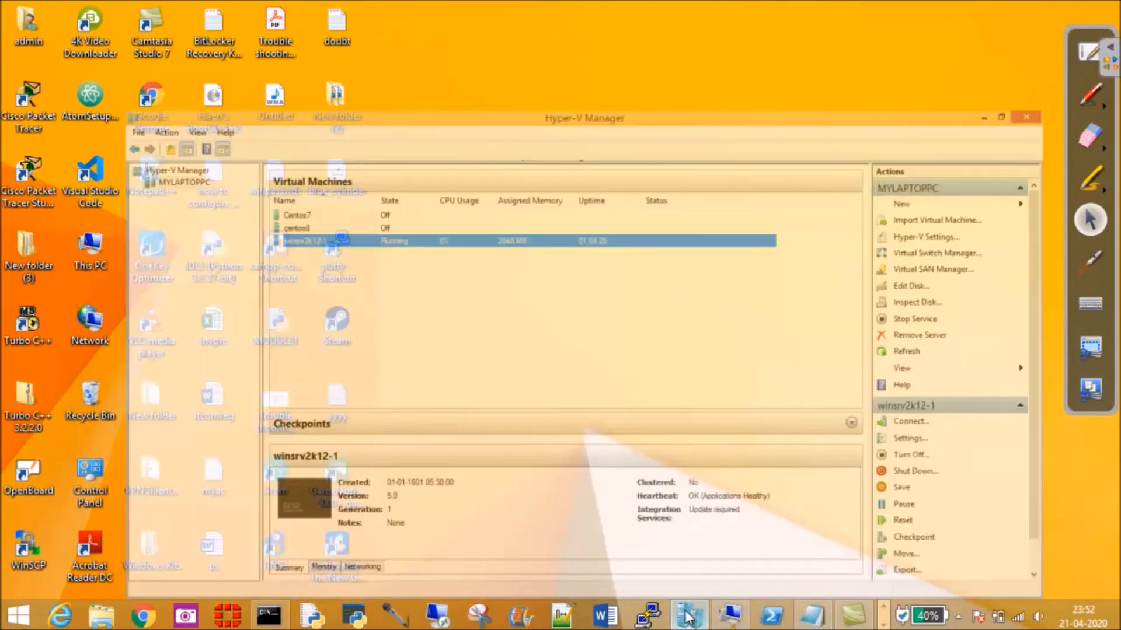
right_click(311, 167)
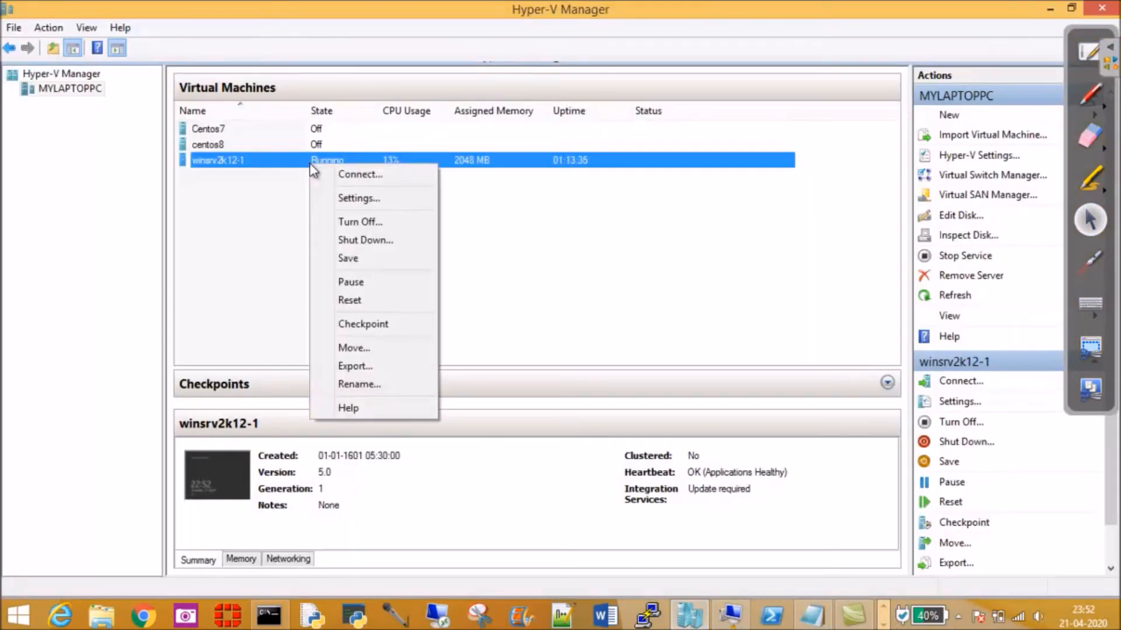
click(363, 200)
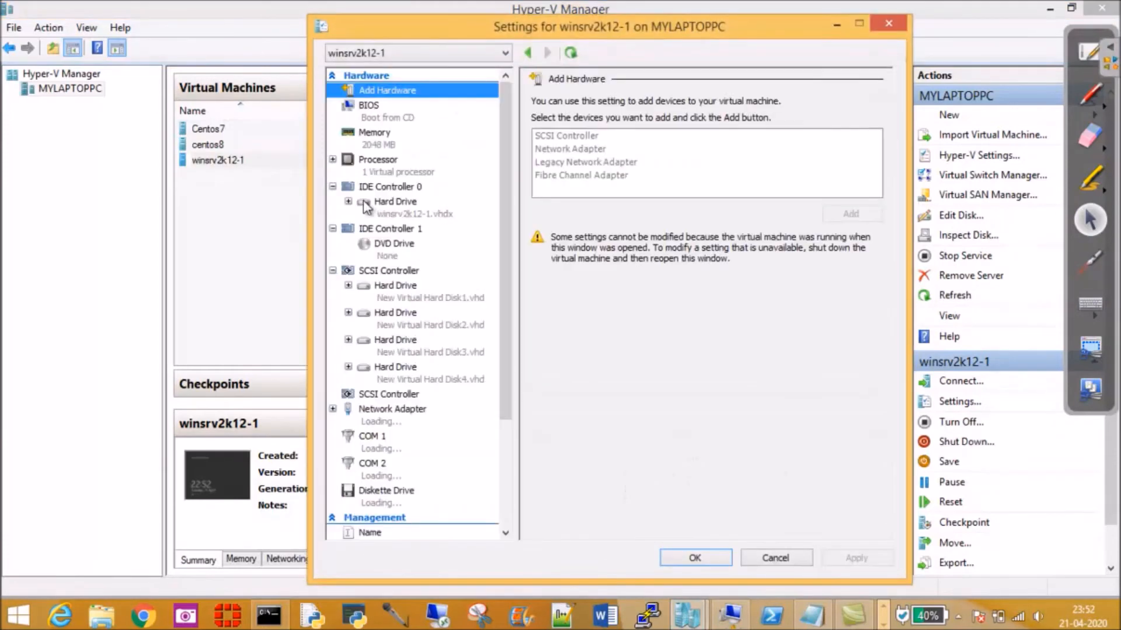
- Remove the New Virtual Hard Disk1.vhd drive from the SCSI controller, apply the change and close the settings
click(421, 301)
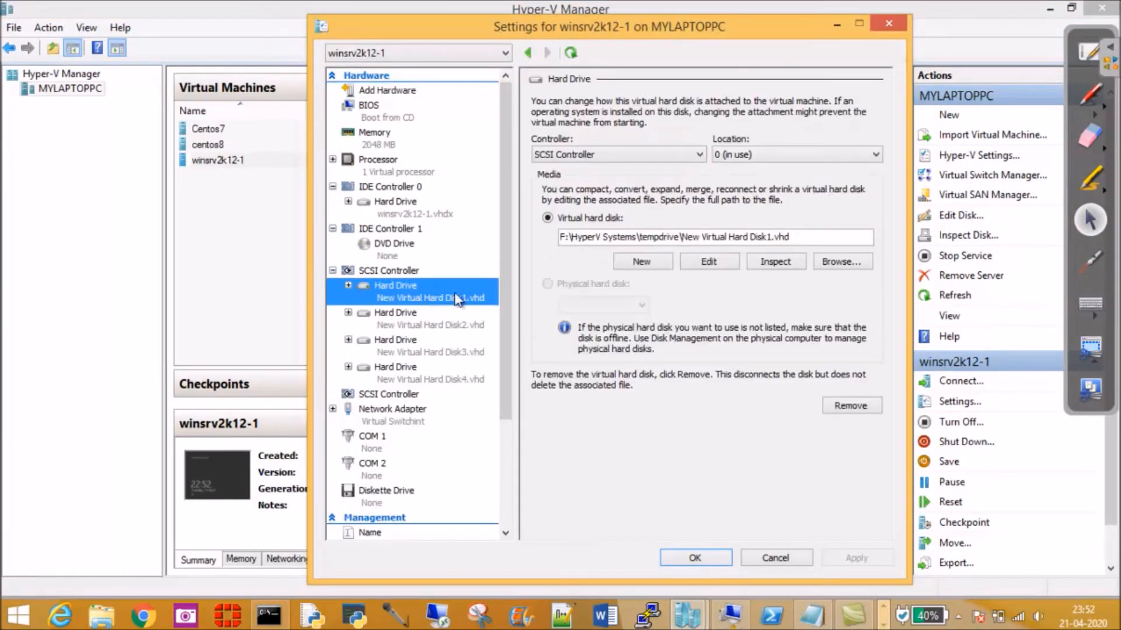
click(850, 407)
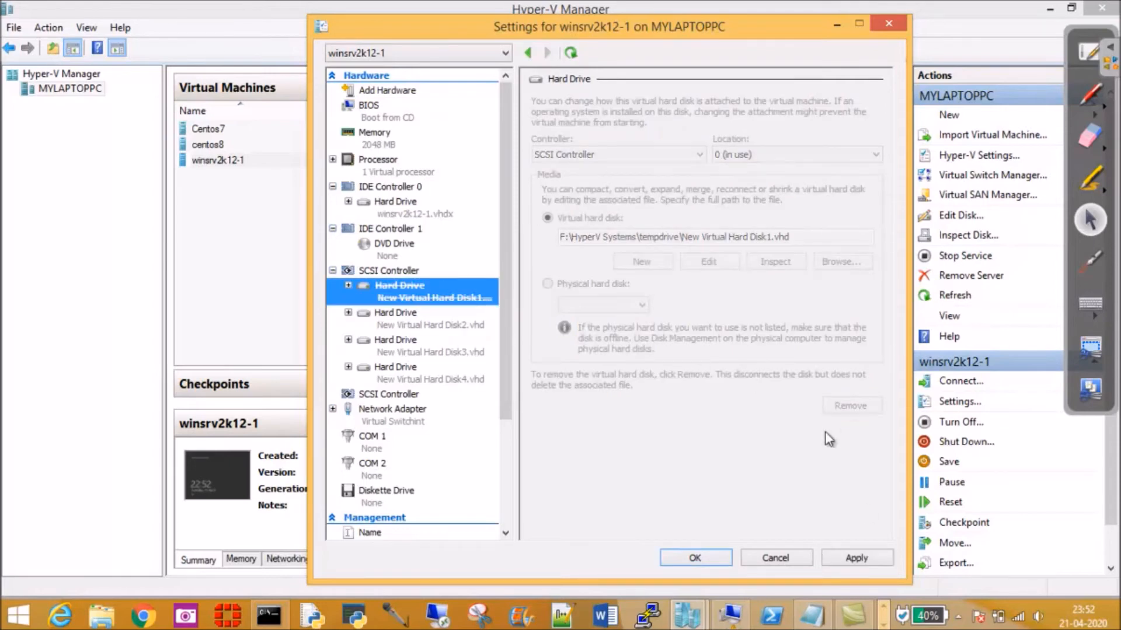
click(870, 558)
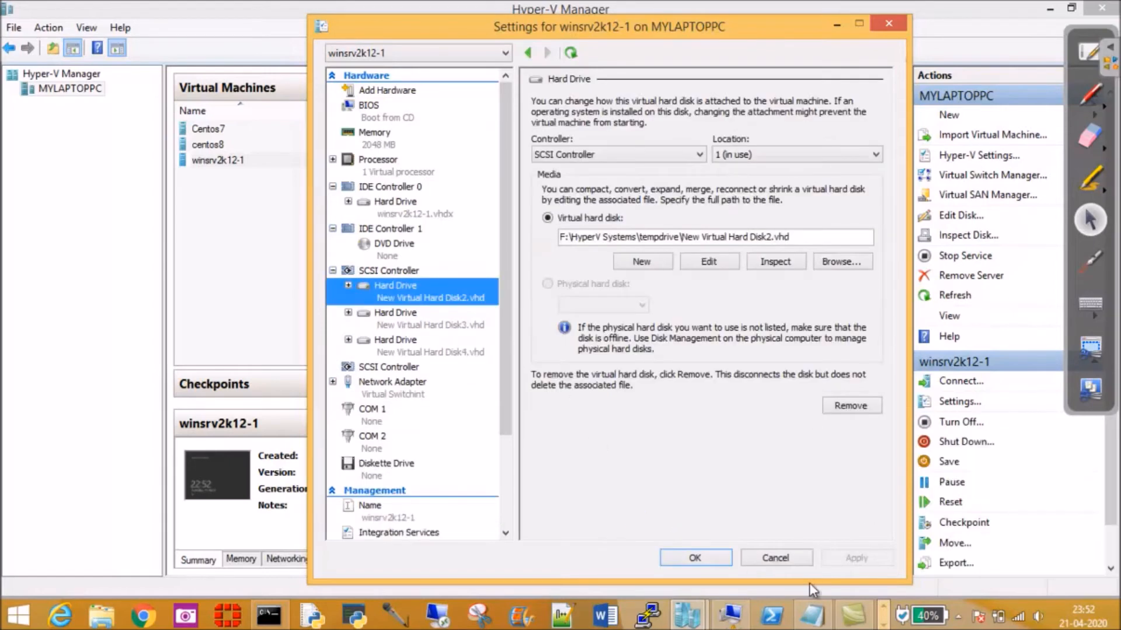
click(707, 559)
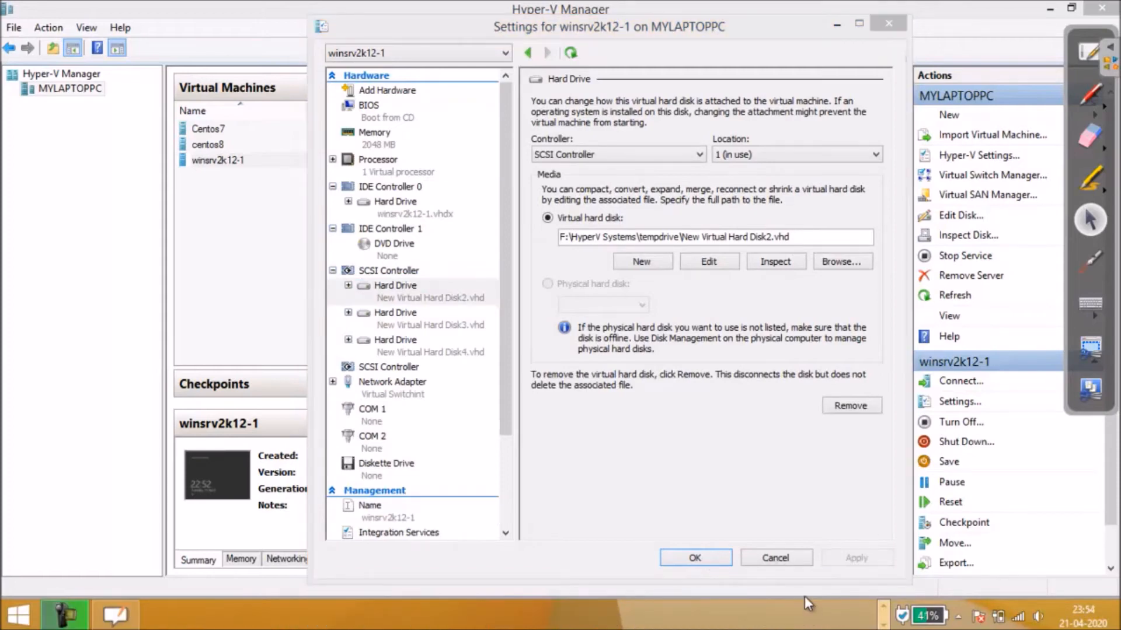
click(718, 552)
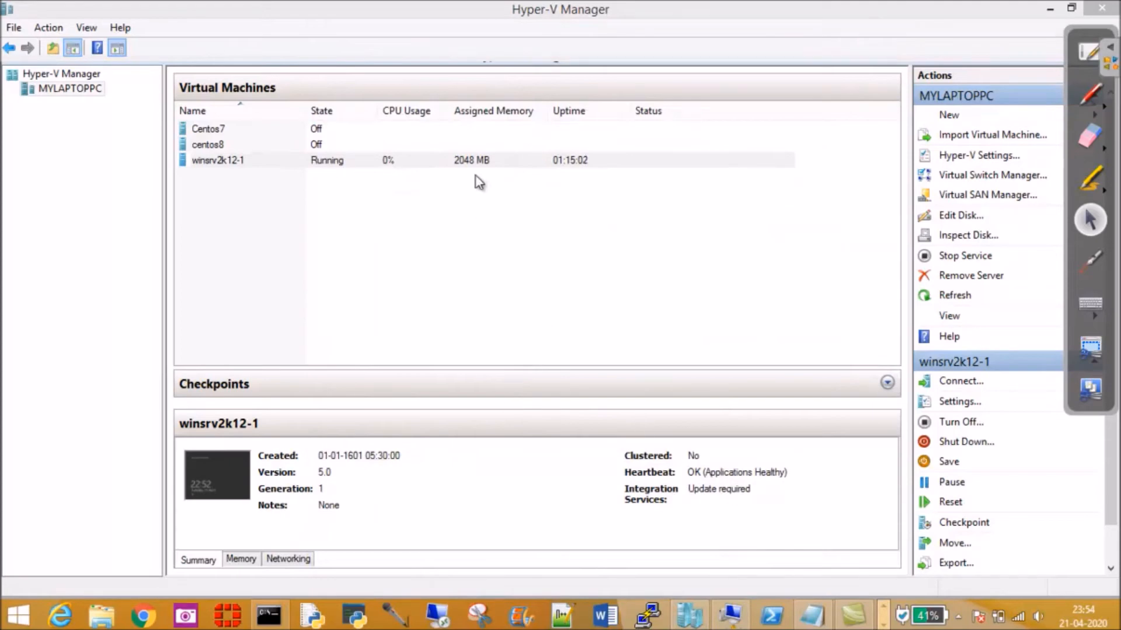
- Switch back to the winsrv2k12-1 session and refresh the storage pools
click(738, 620)
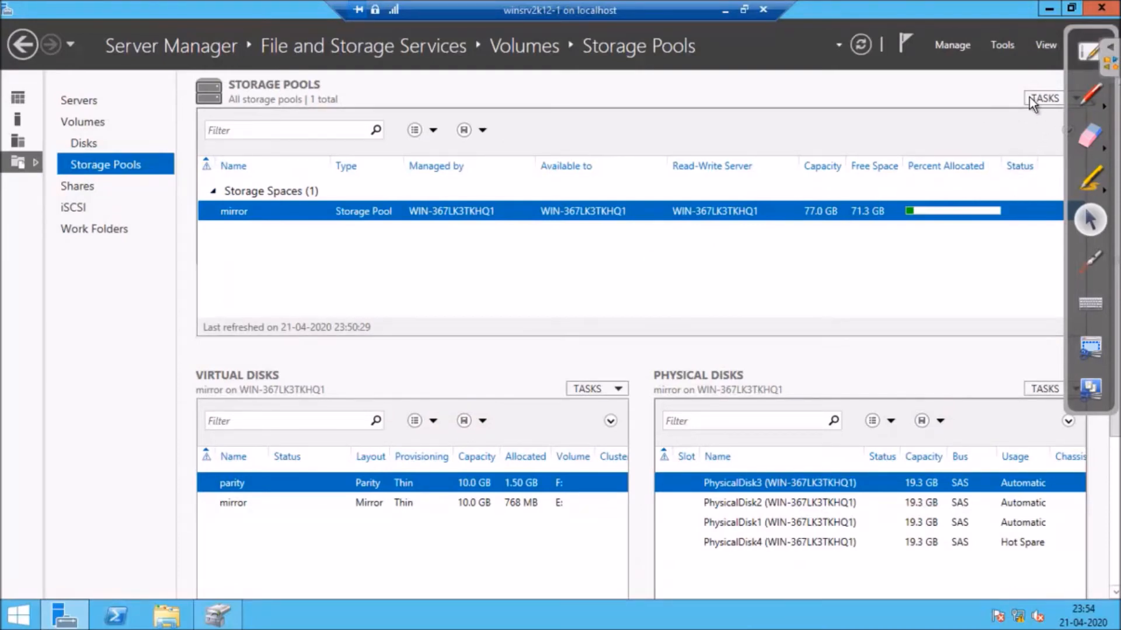
click(1055, 100)
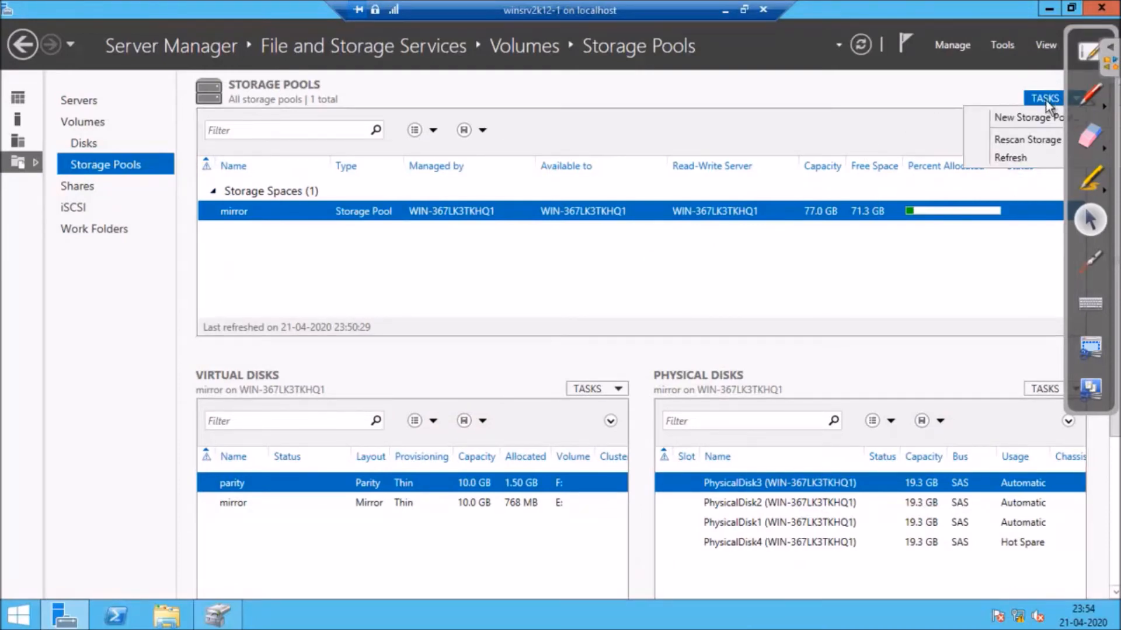
click(1012, 159)
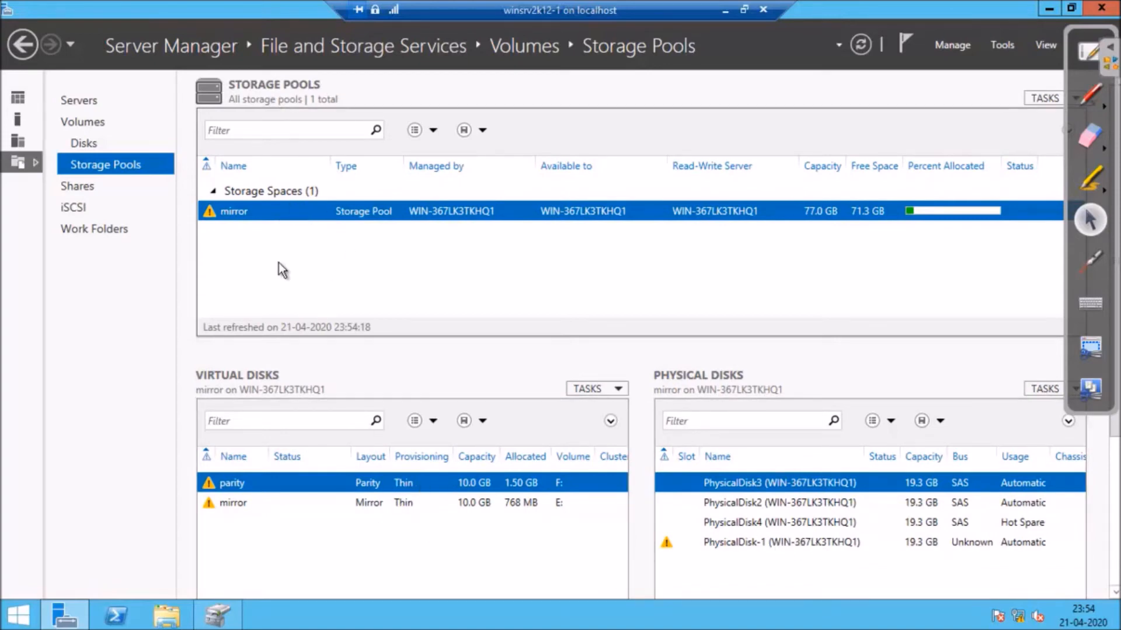
- Repair the parity virtual disk and the mirror virtual disk in the mirror storage pool
right_click(299, 487)
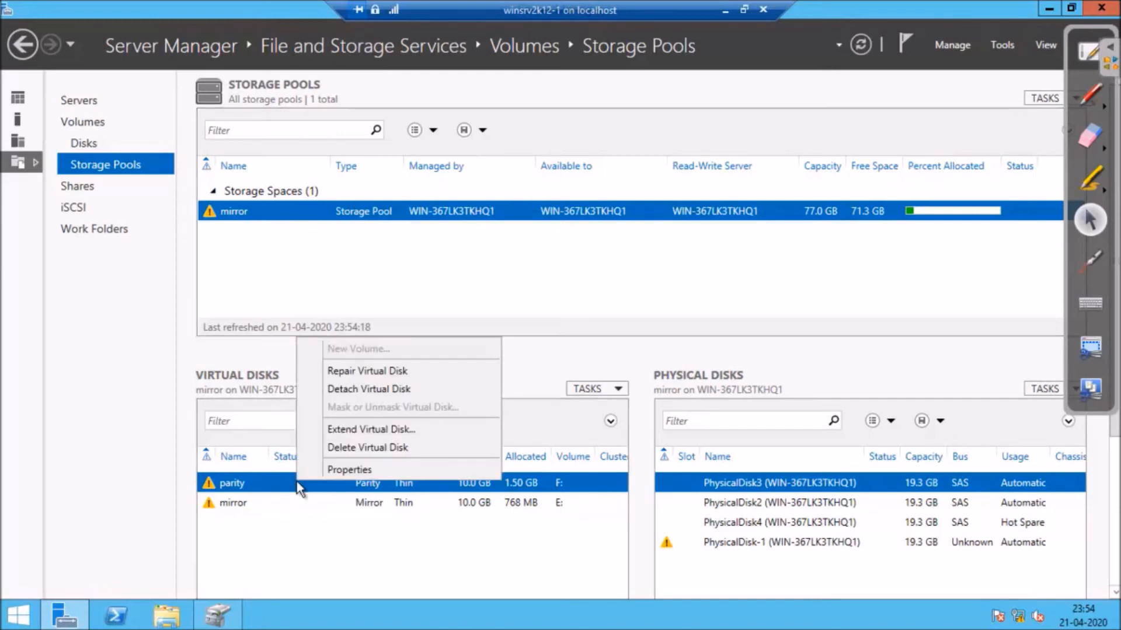
click(370, 370)
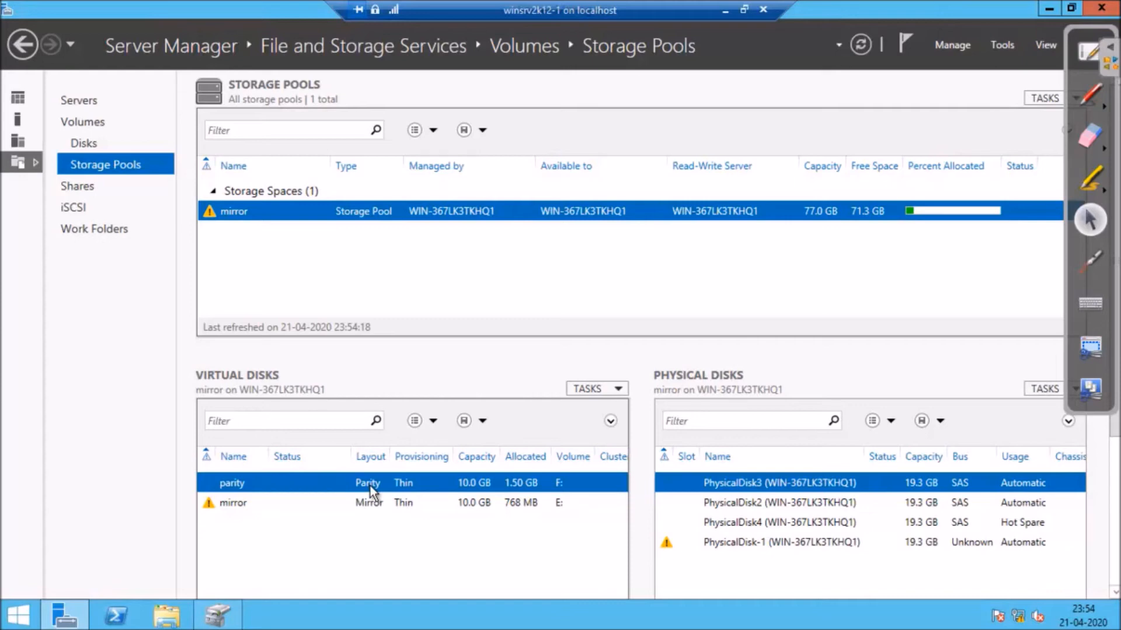
click(262, 505)
right_click(262, 506)
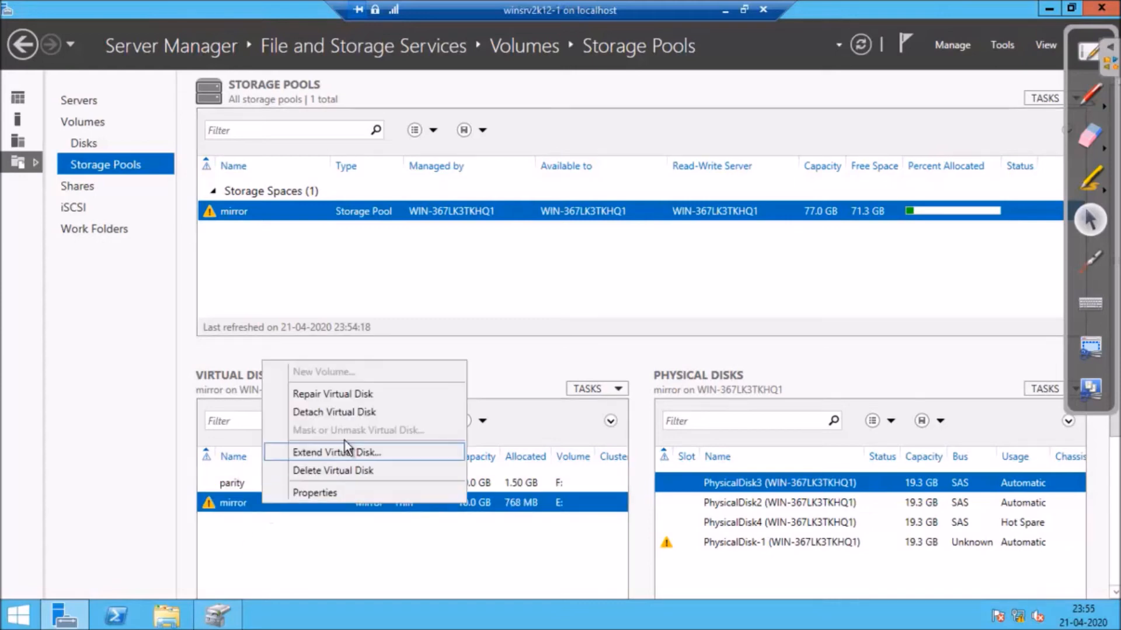
click(324, 394)
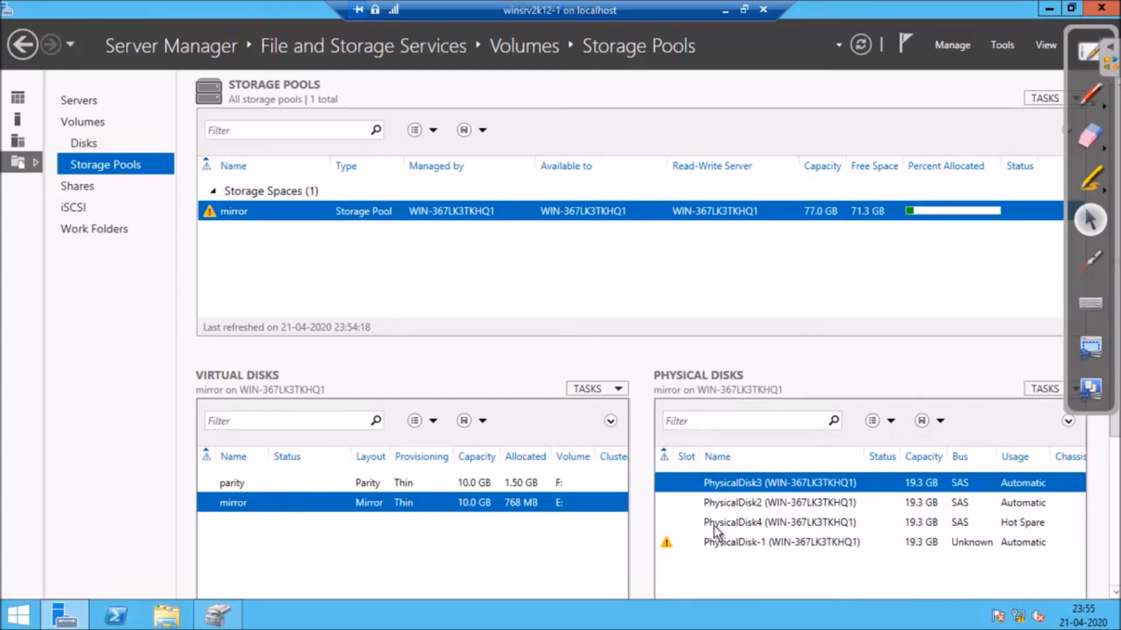
- Remove the missing PhysicalDisk-1 from the mirror storage pool, confirm the removal and refresh the pool list
right_click(749, 541)
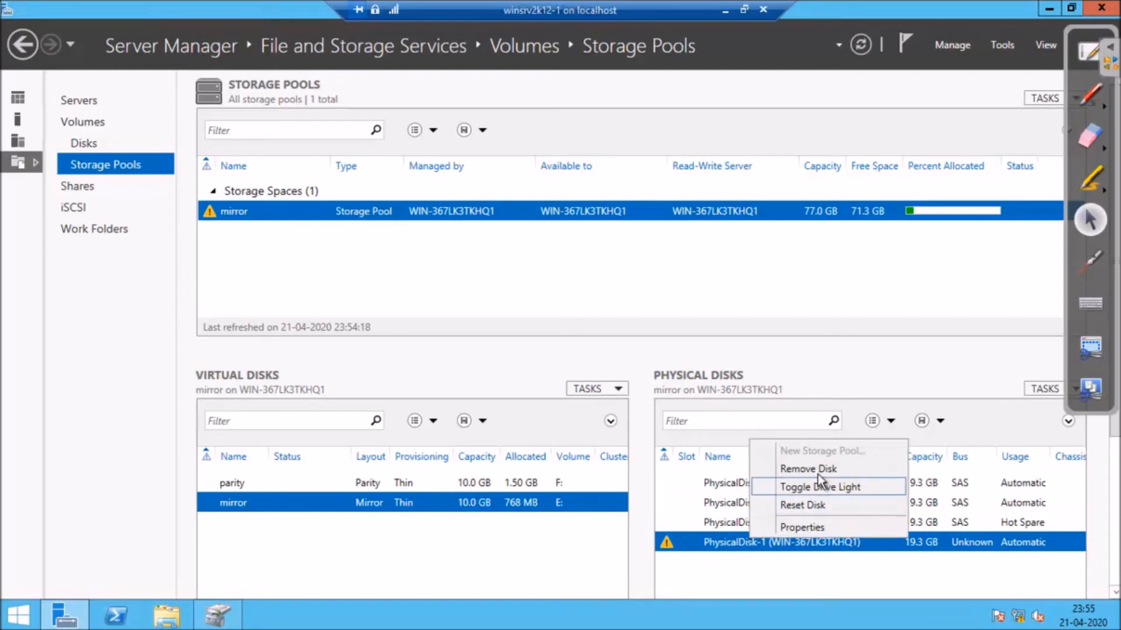
click(818, 468)
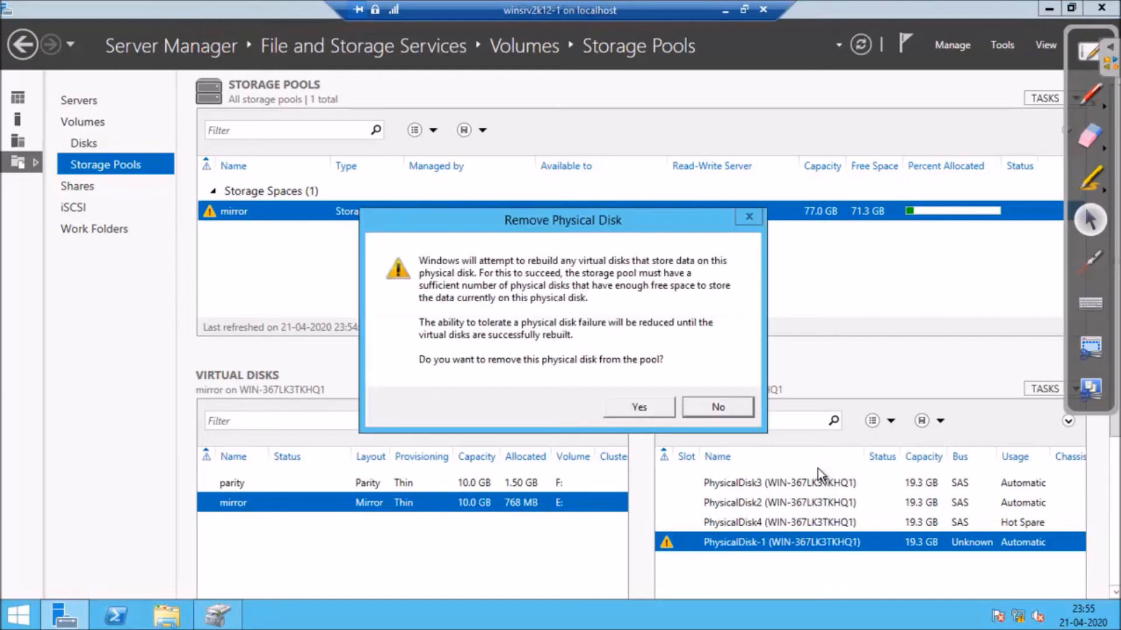
click(637, 408)
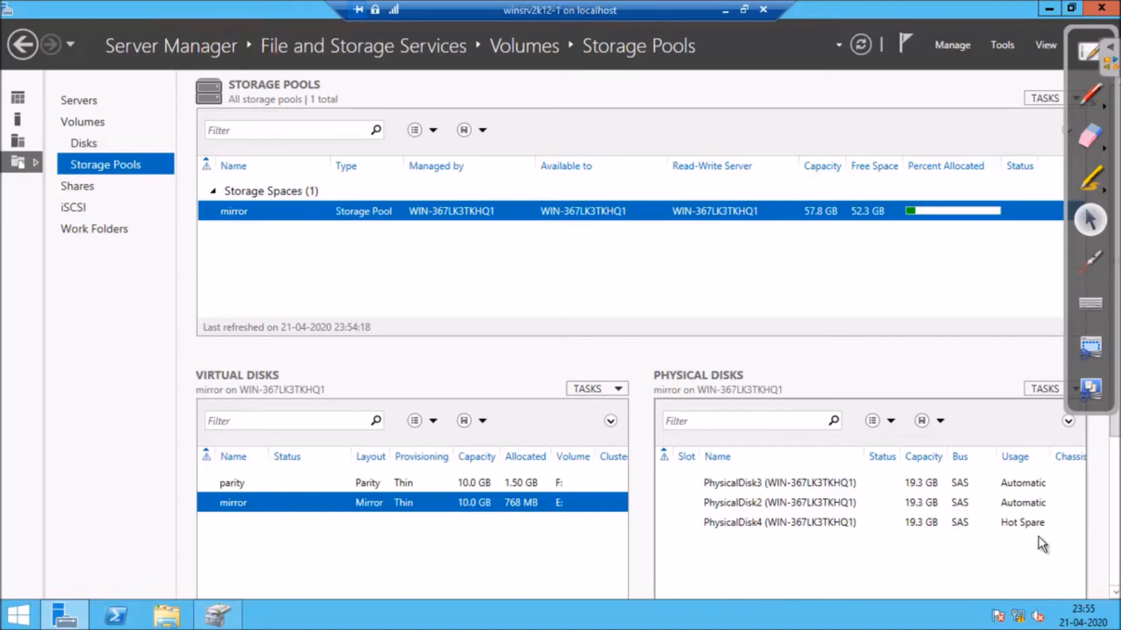
right_click(689, 263)
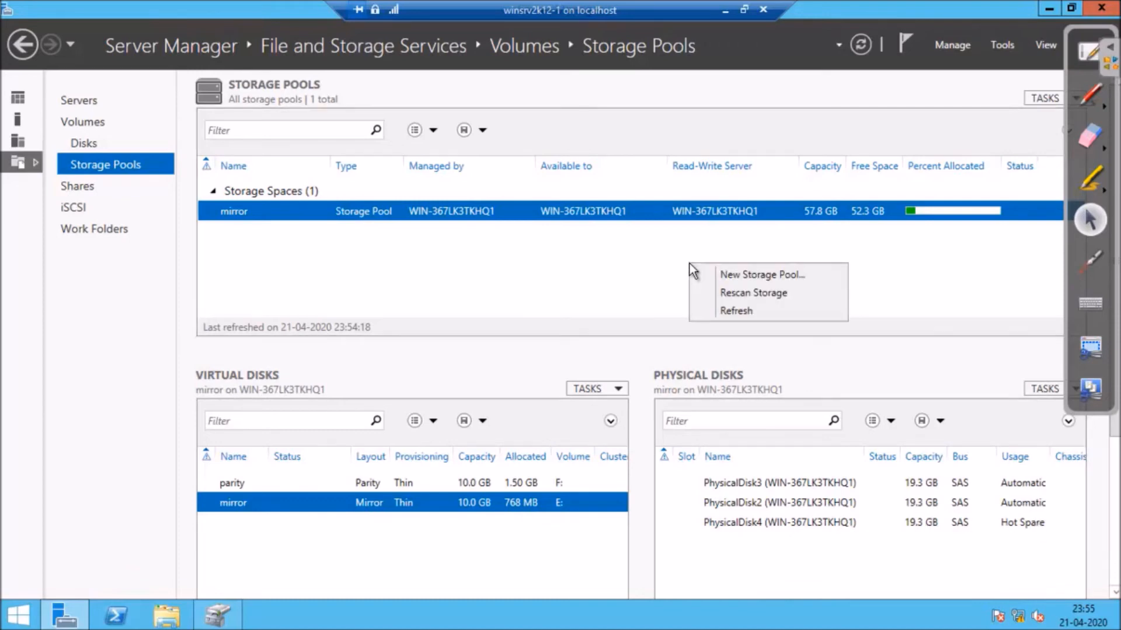
click(742, 308)
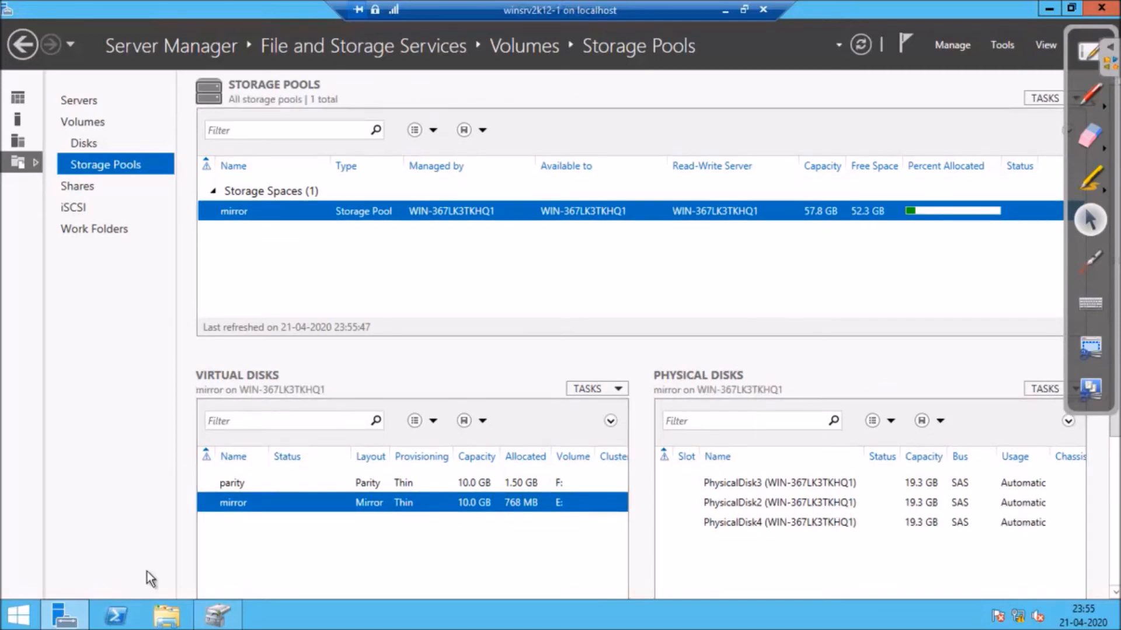
- Check the contents of New Volume (E:) and New Volume (F:) in File Explorer and close it
click(167, 618)
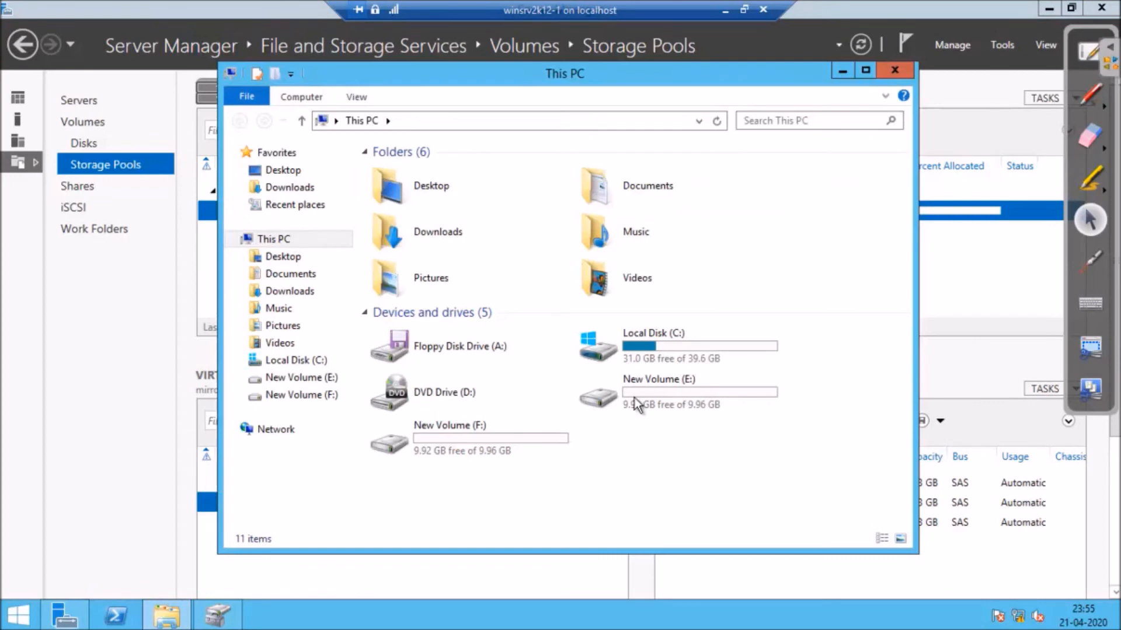
double_click(714, 385)
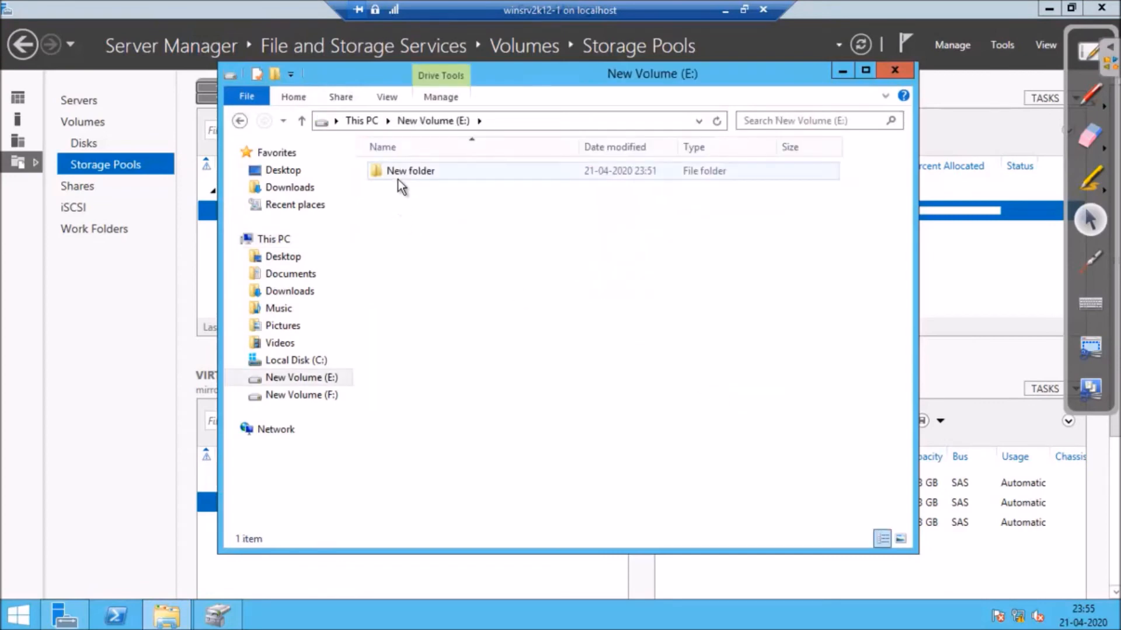
click(239, 121)
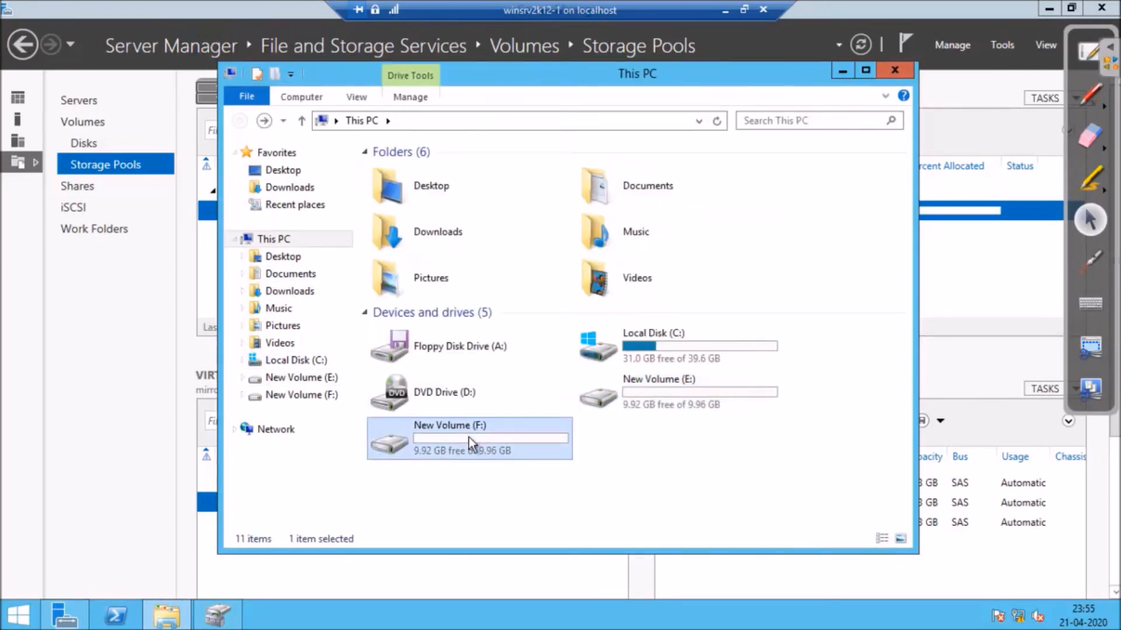
double_click(470, 444)
click(894, 72)
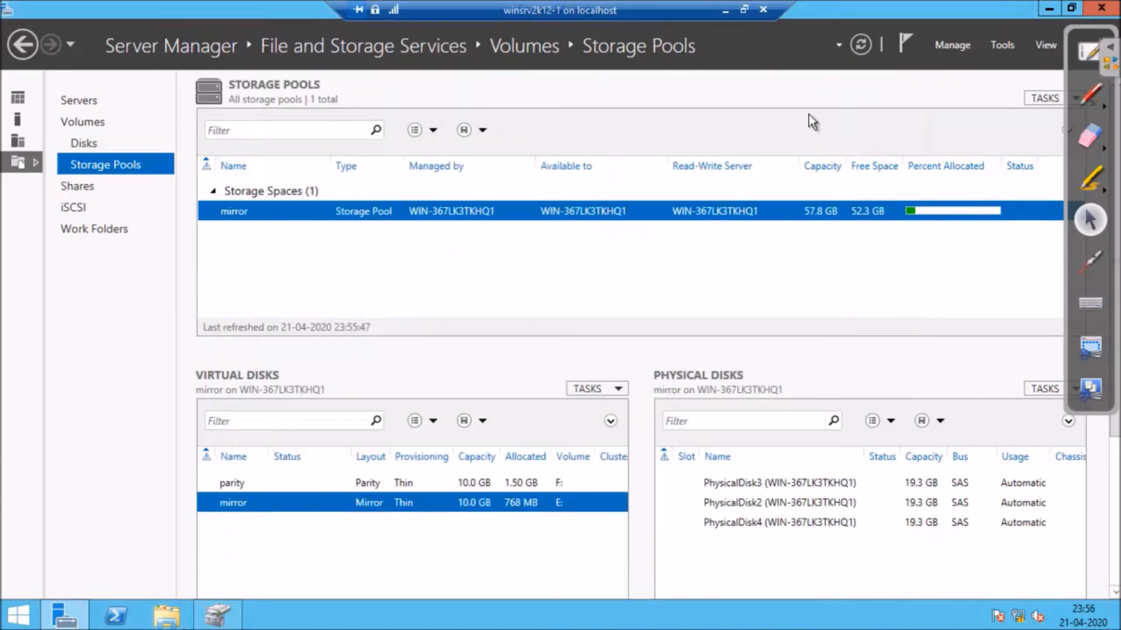
click(838, 480)
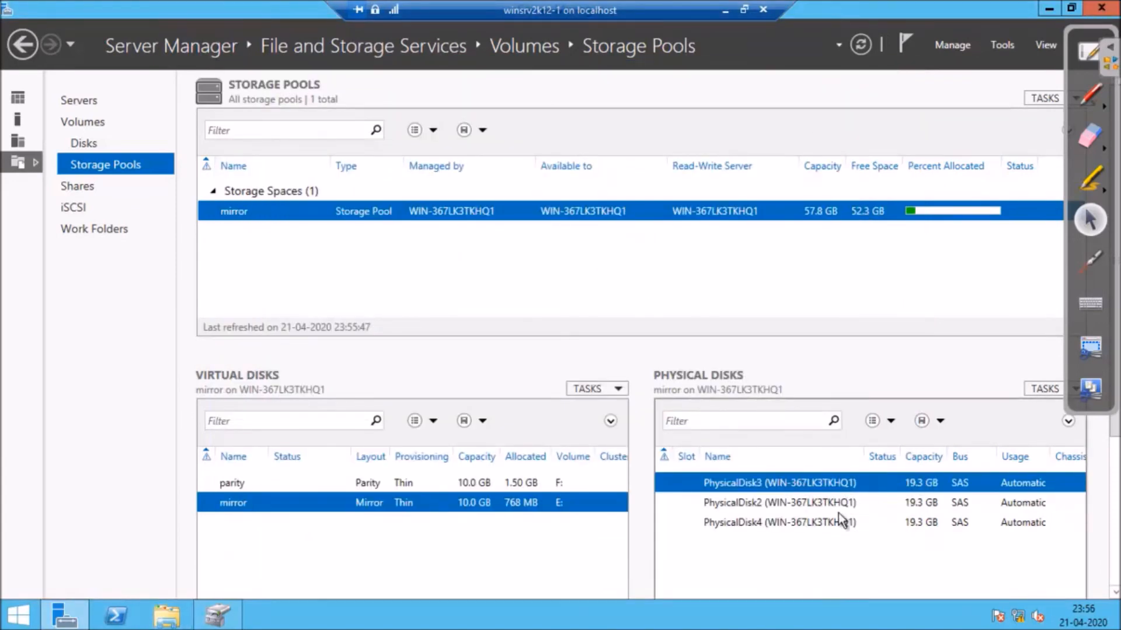
click(801, 520)
click(772, 505)
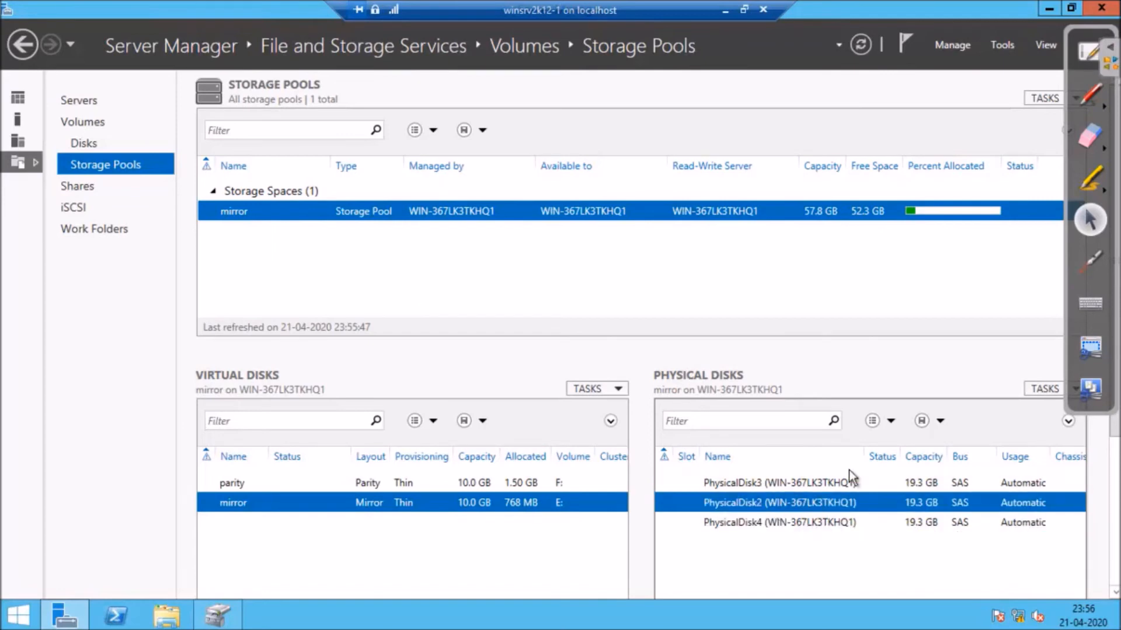
right_click(834, 507)
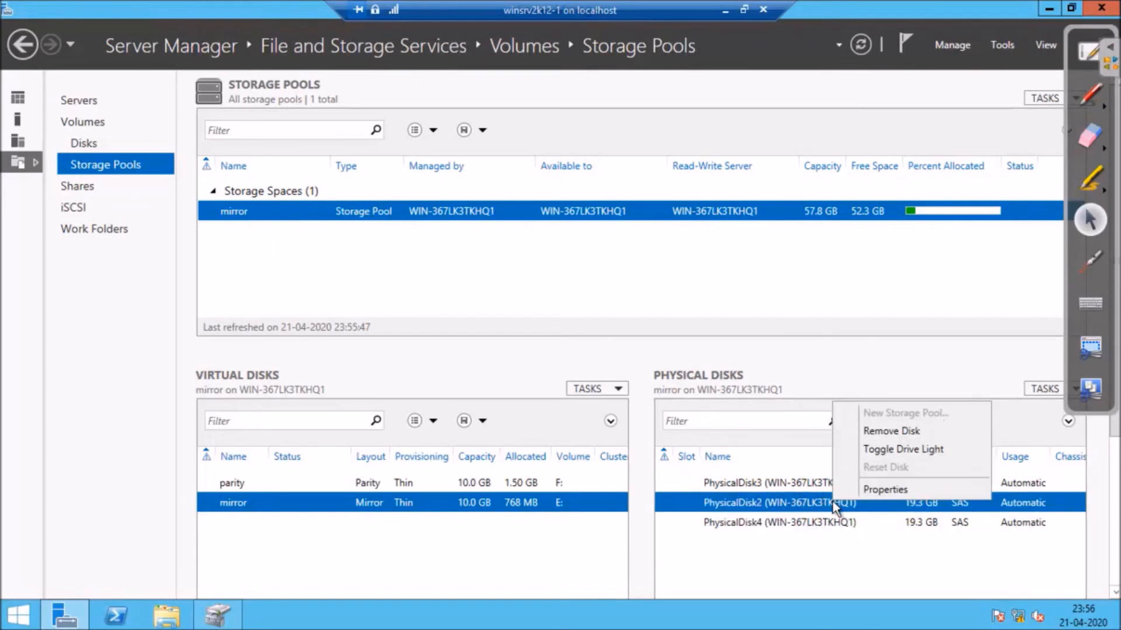
click(879, 433)
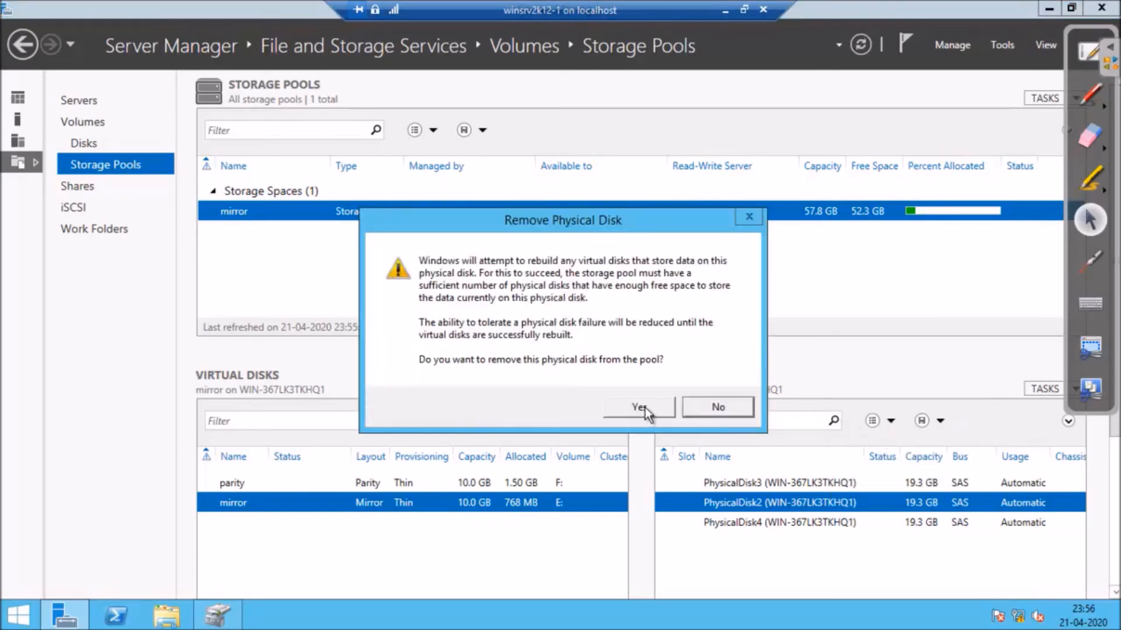
click(734, 407)
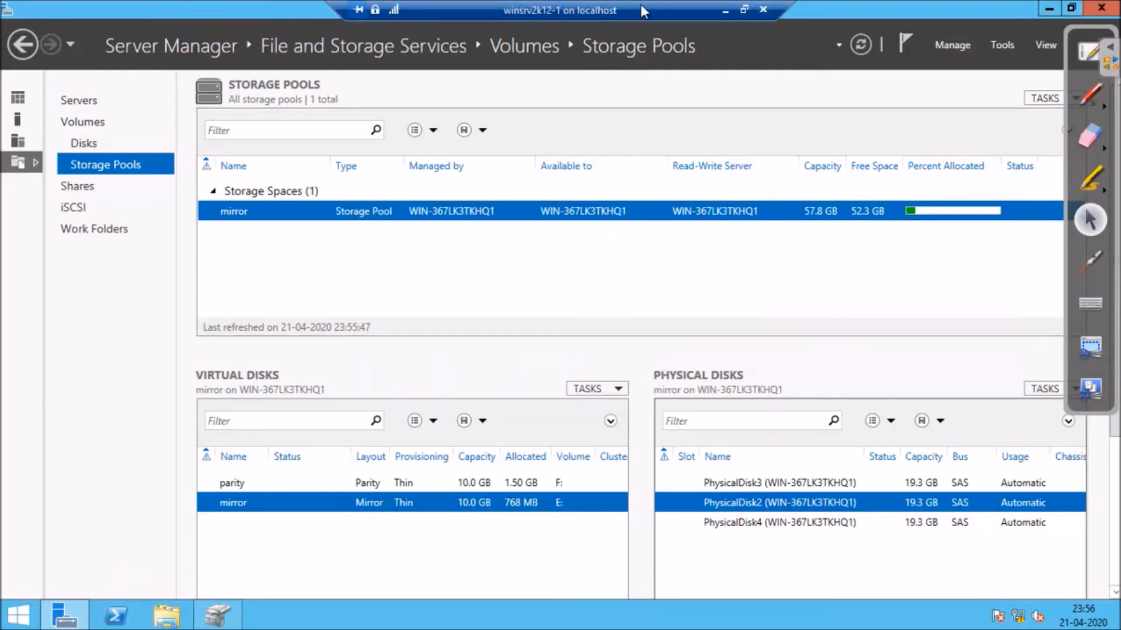
- Switch to Hyper-V Manager and remove the New Virtual Hard Disk2.vhd drive from winsrv2k12-1's SCSI controller, applying the change
click(725, 10)
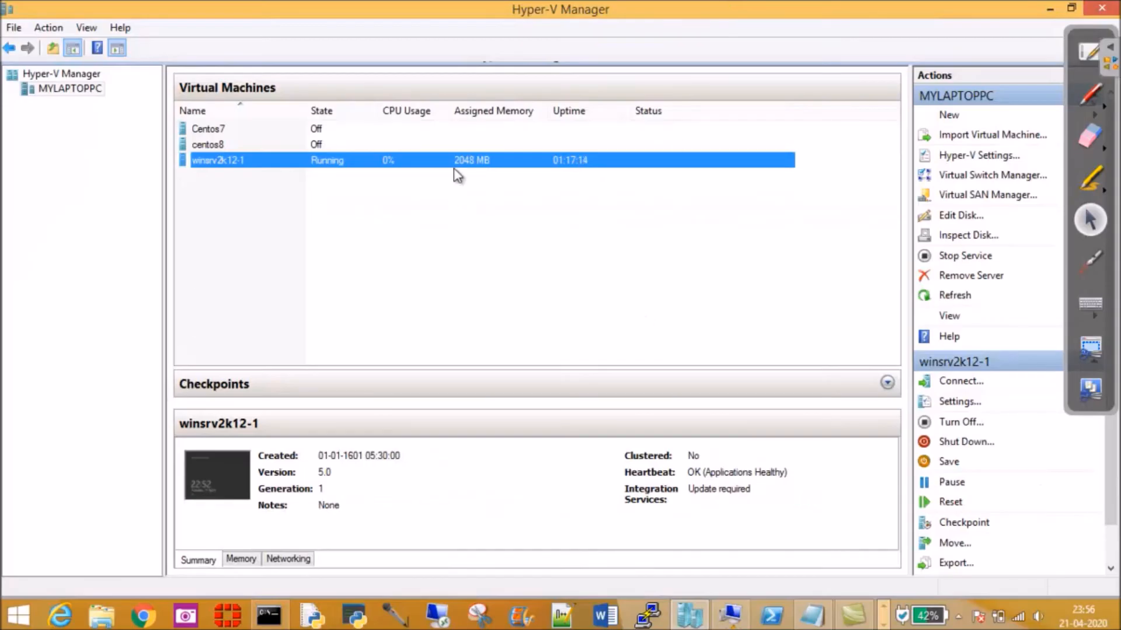
right_click(439, 162)
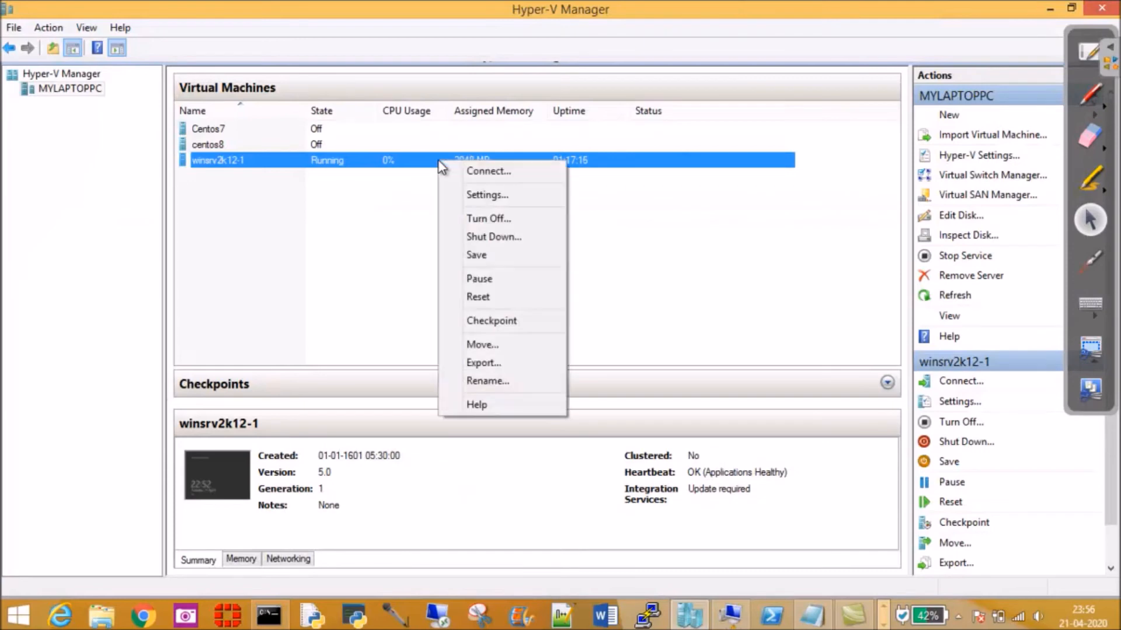
click(482, 194)
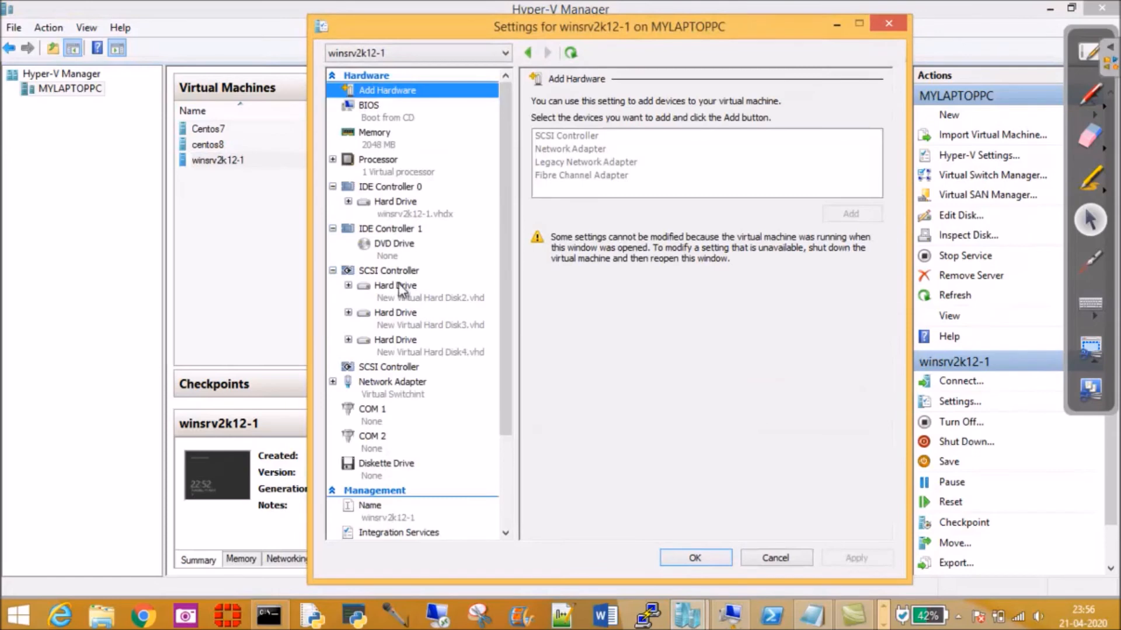
click(395, 290)
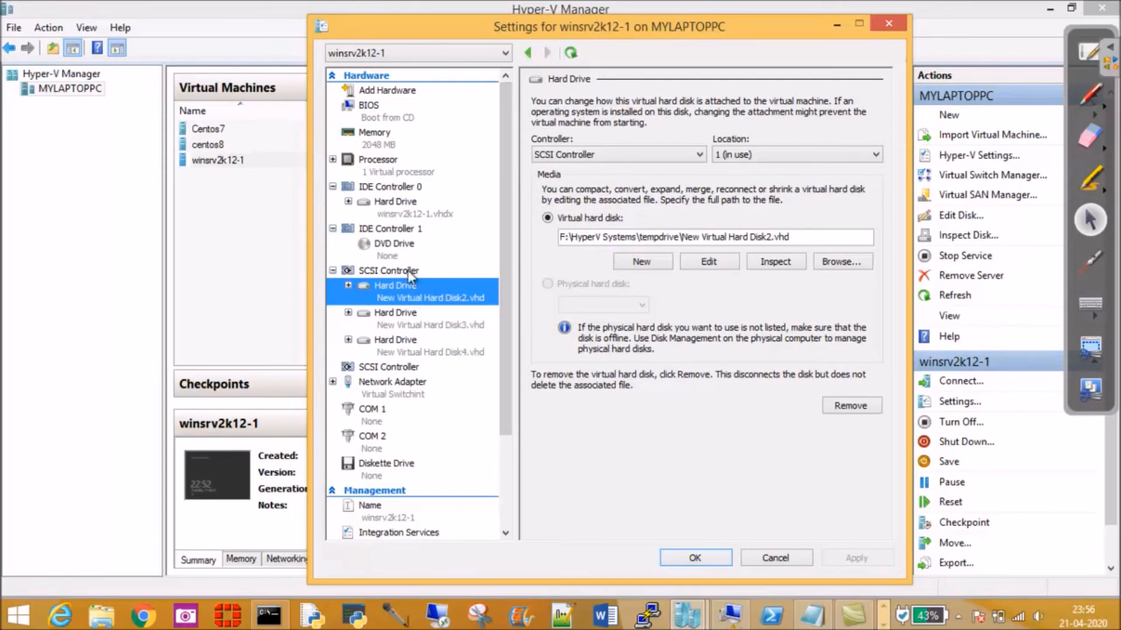
right_click(433, 295)
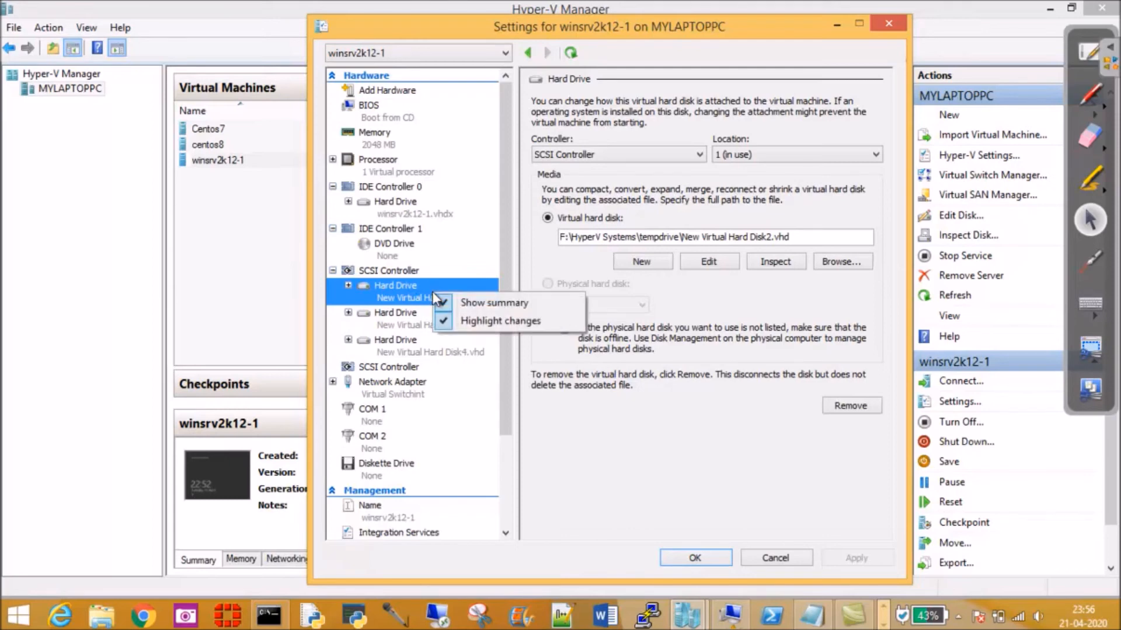
click(712, 461)
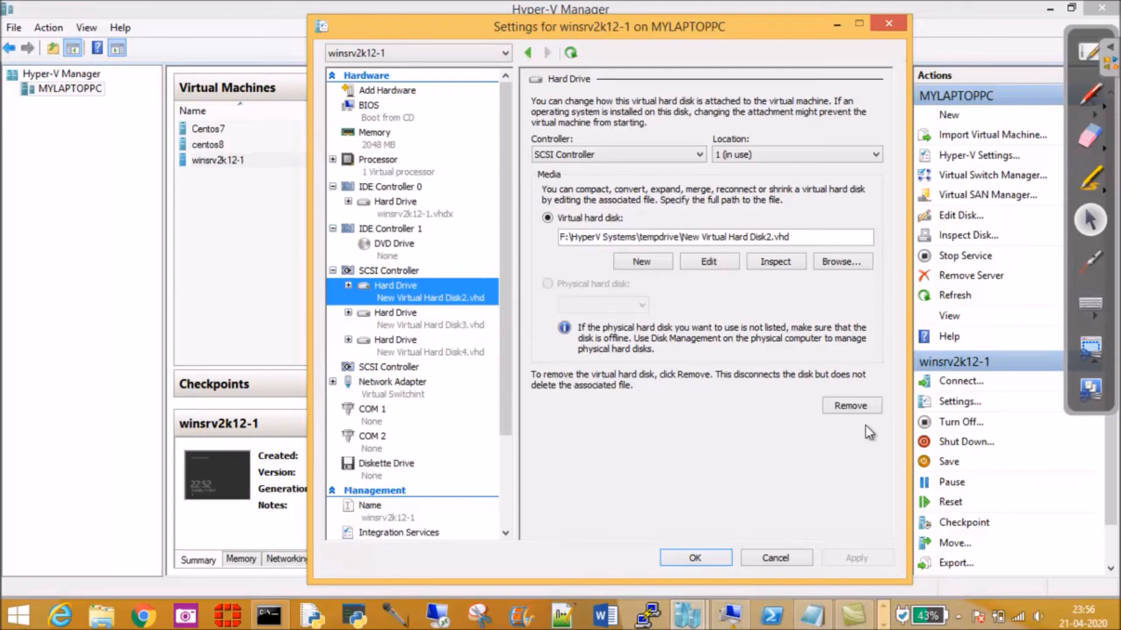
click(852, 405)
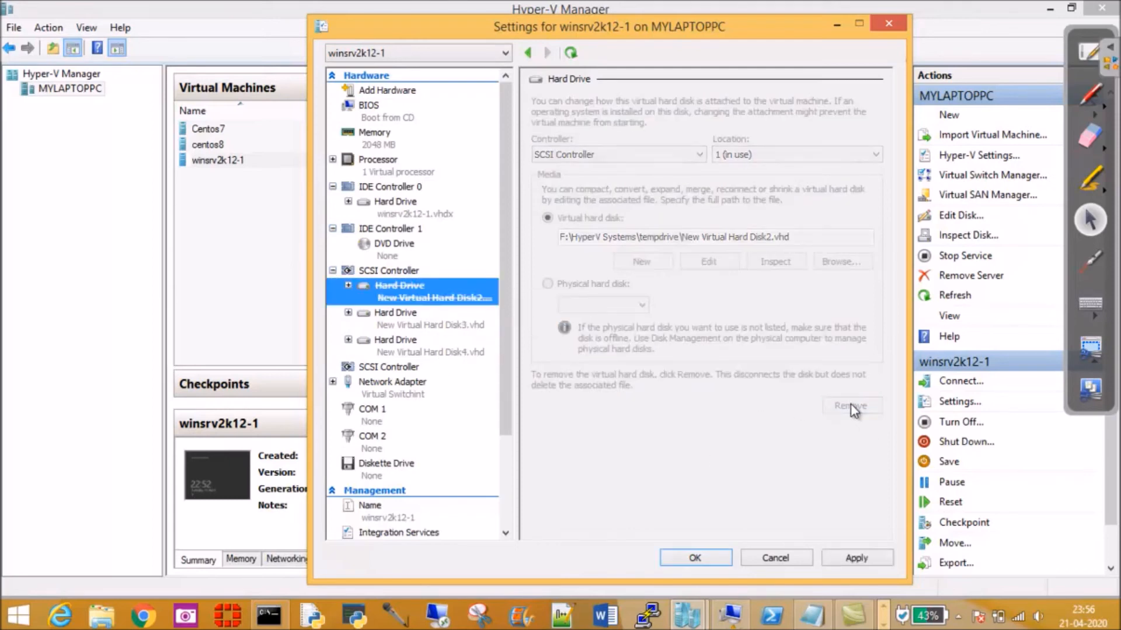
click(868, 560)
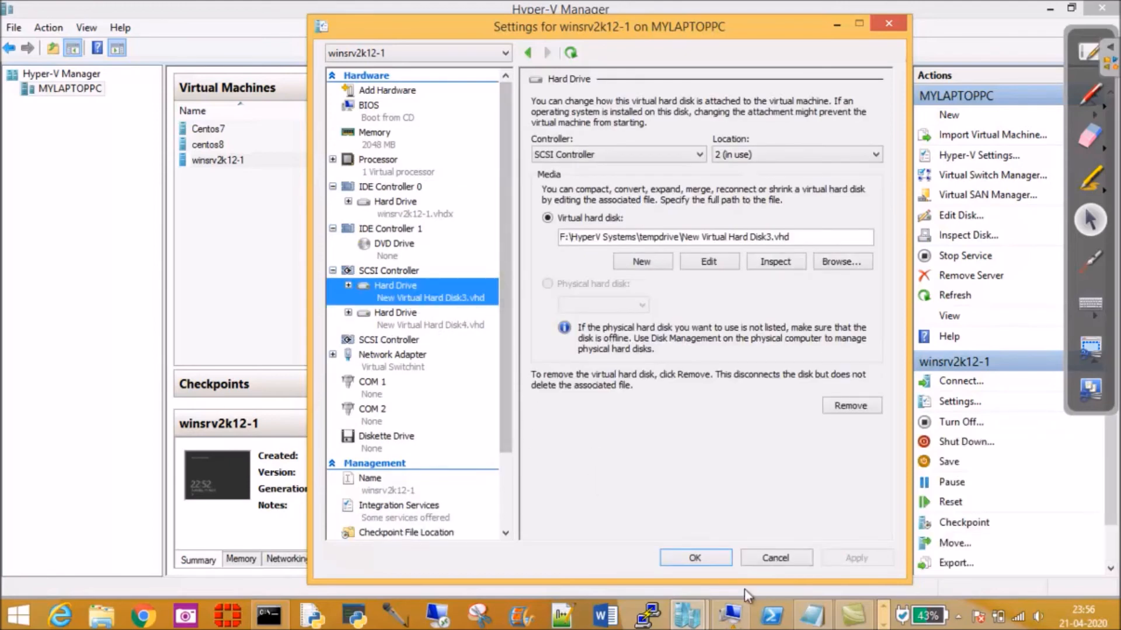
- Return to the virtual machine session and refresh the pool list to update the state of the virtual and physical disks
click(722, 614)
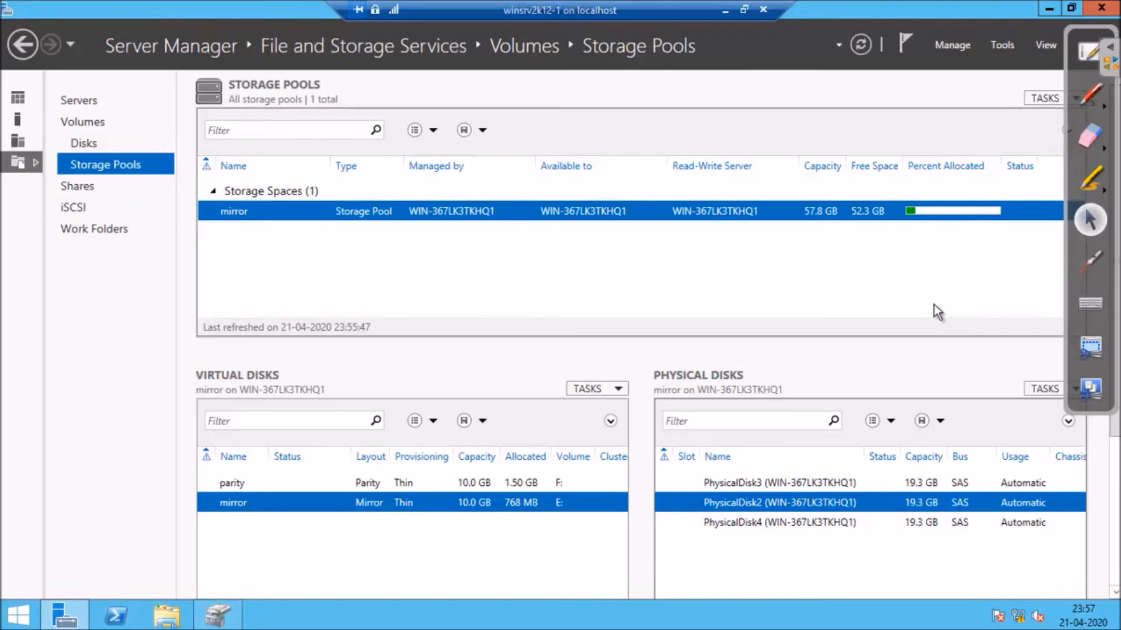
right_click(801, 263)
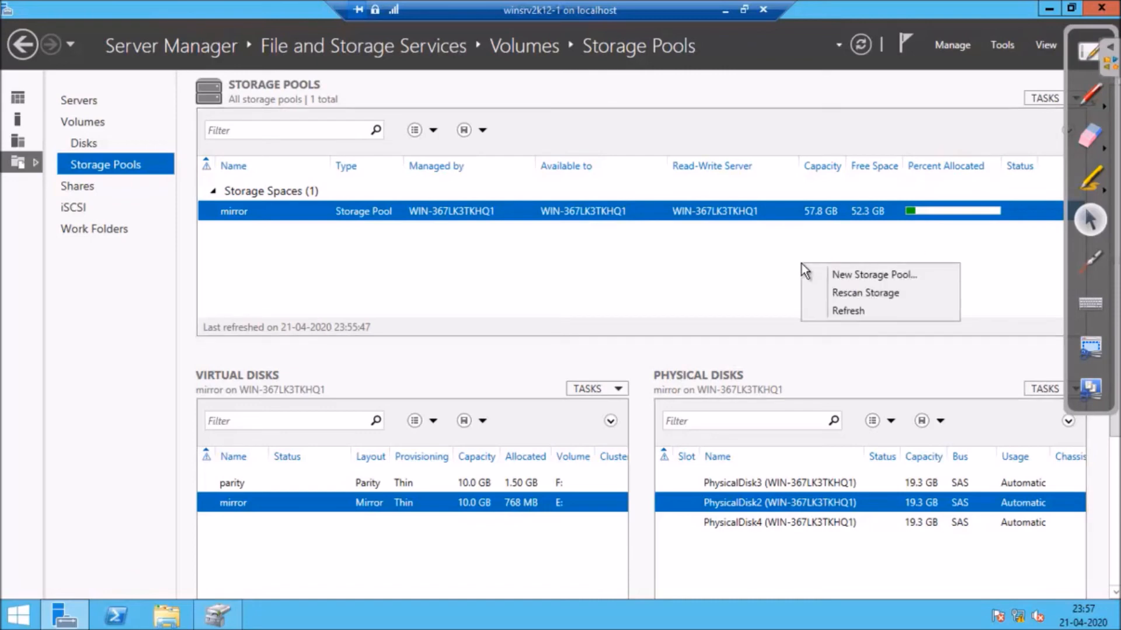
click(858, 310)
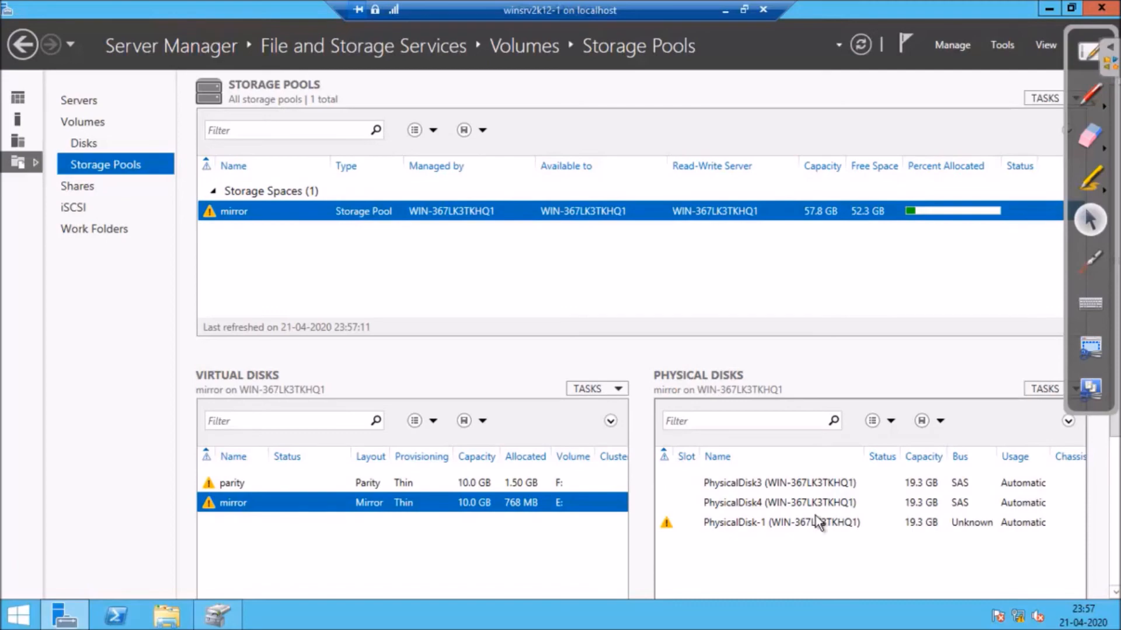
- Switch to Hyper-V Manager and add a new hard drive to winsrv2k12-1's SCSI controller
click(727, 8)
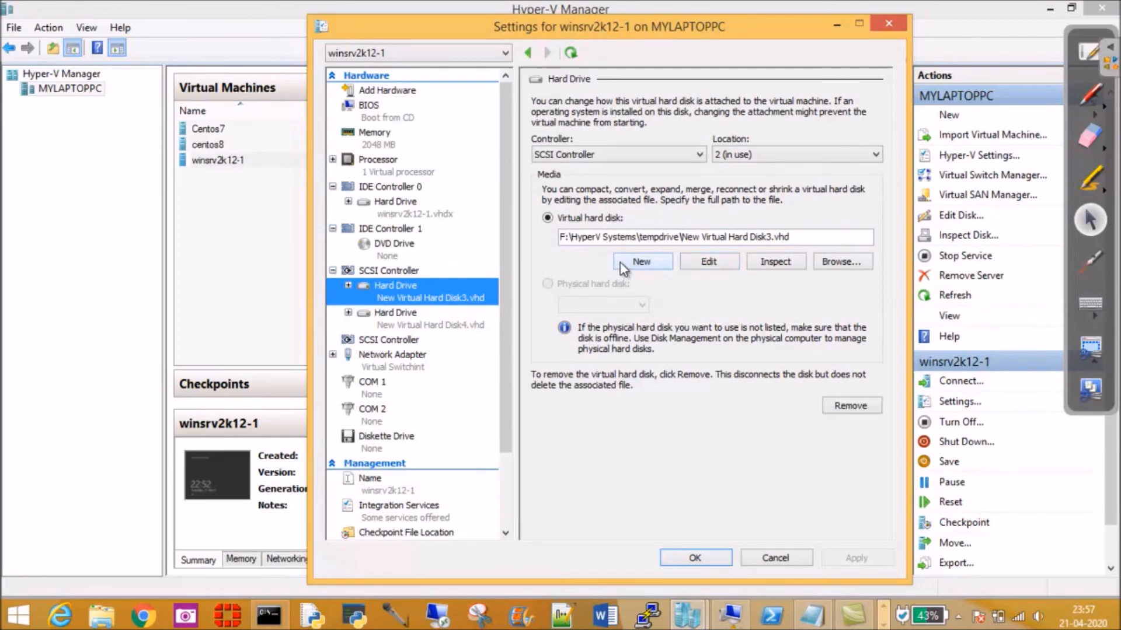
click(395, 272)
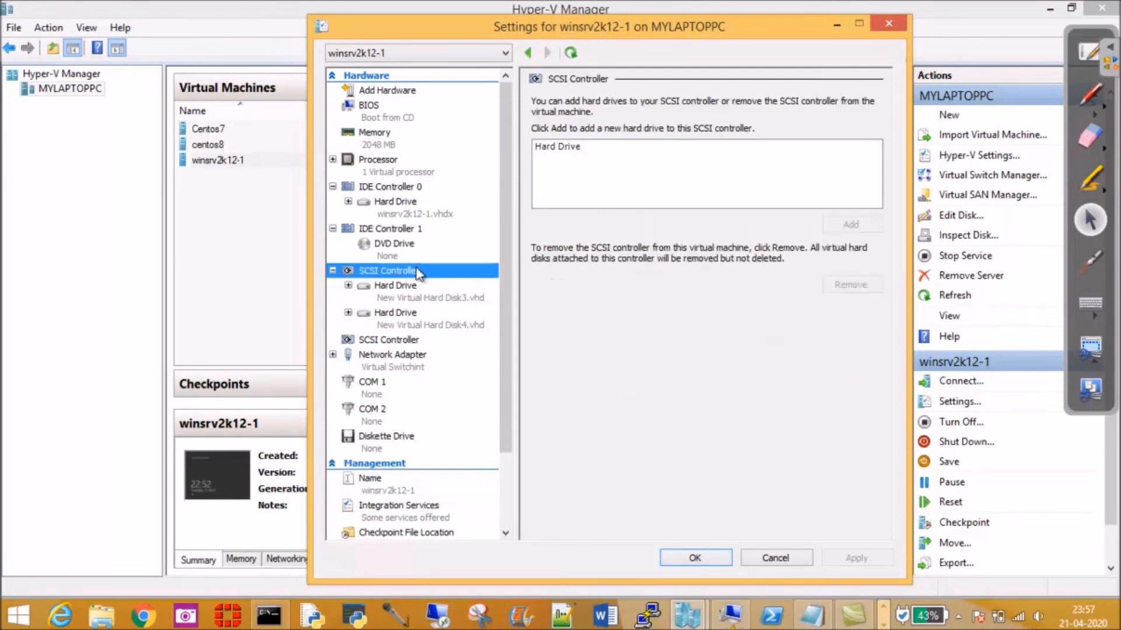
click(568, 149)
click(850, 224)
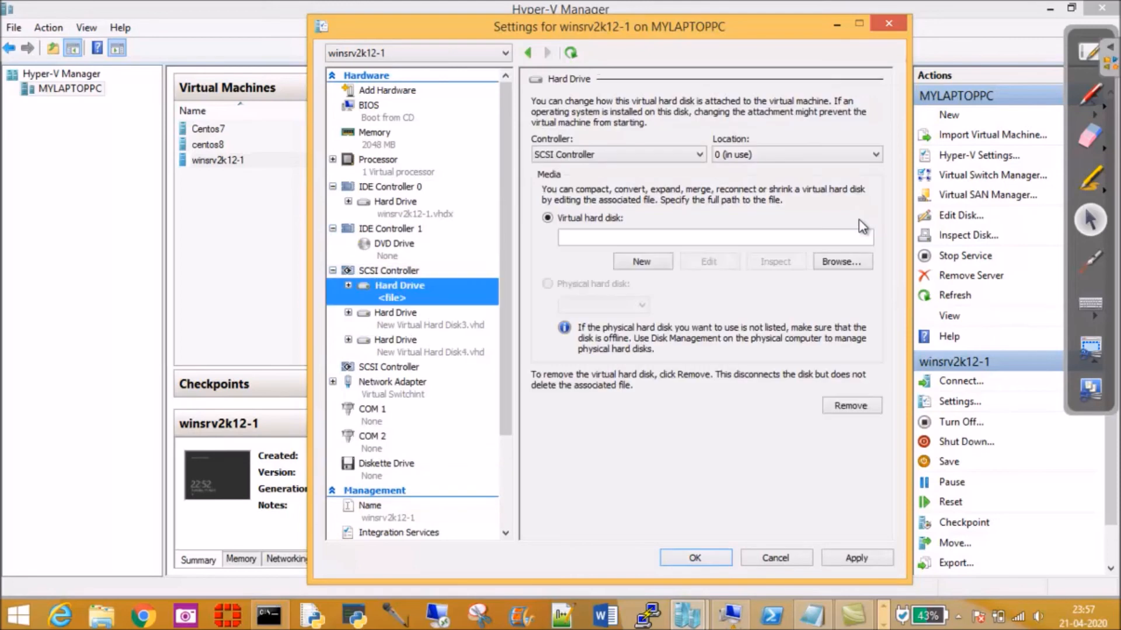
- Attach New Virtual Hard Disk55.vhd from F:\HyperV Systems\tempdrive to the new drive, then apply and close the settings
click(836, 261)
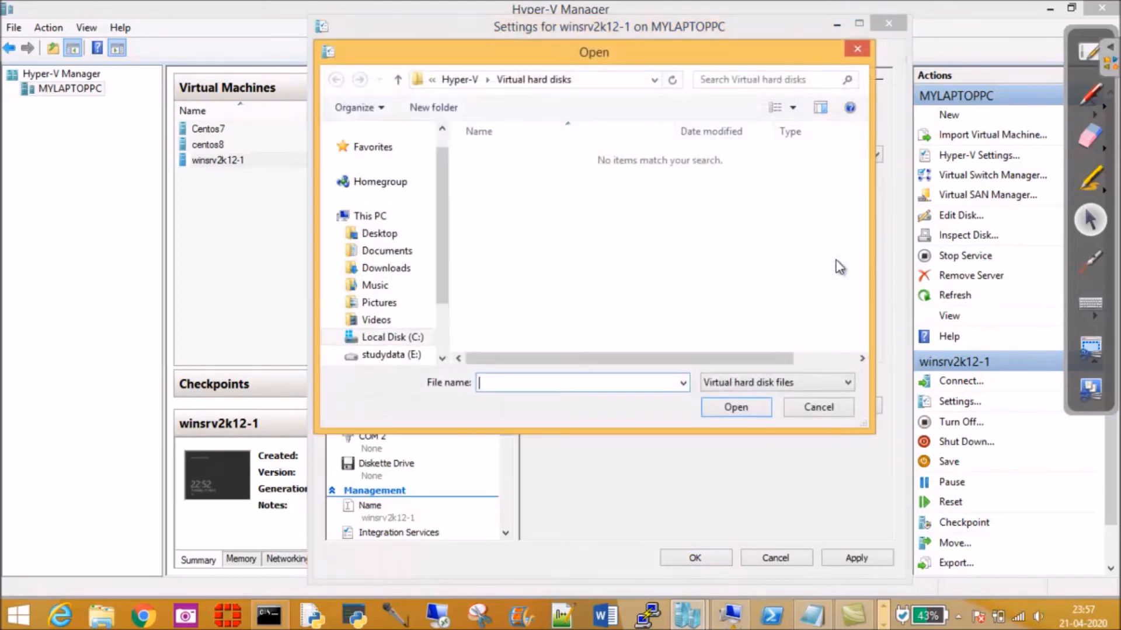
drag(445, 233, 430, 288)
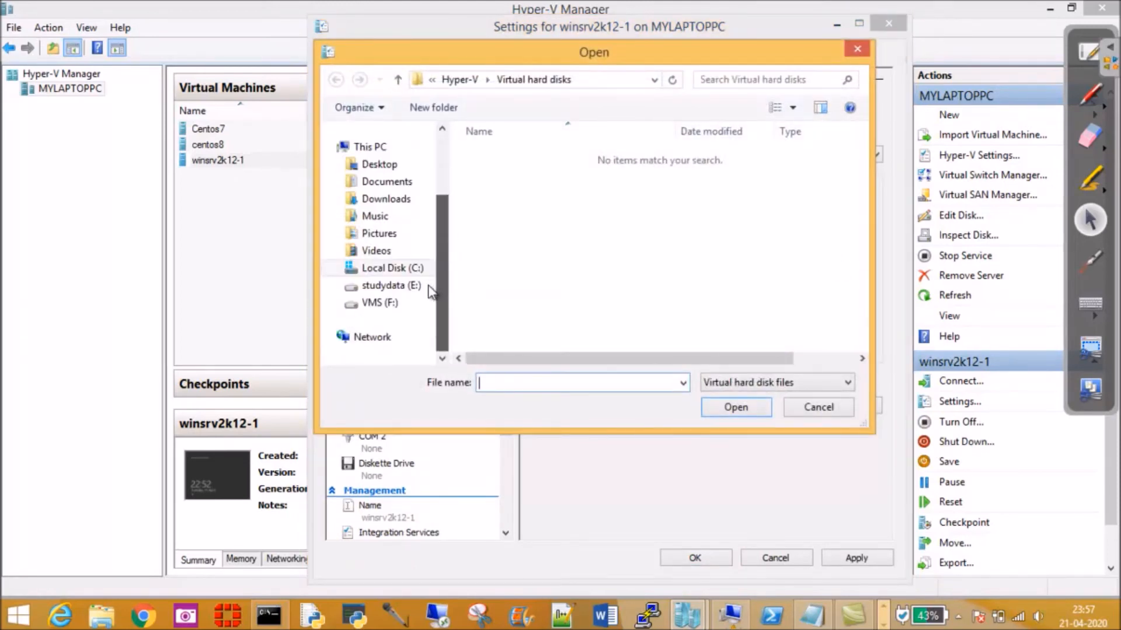
click(372, 304)
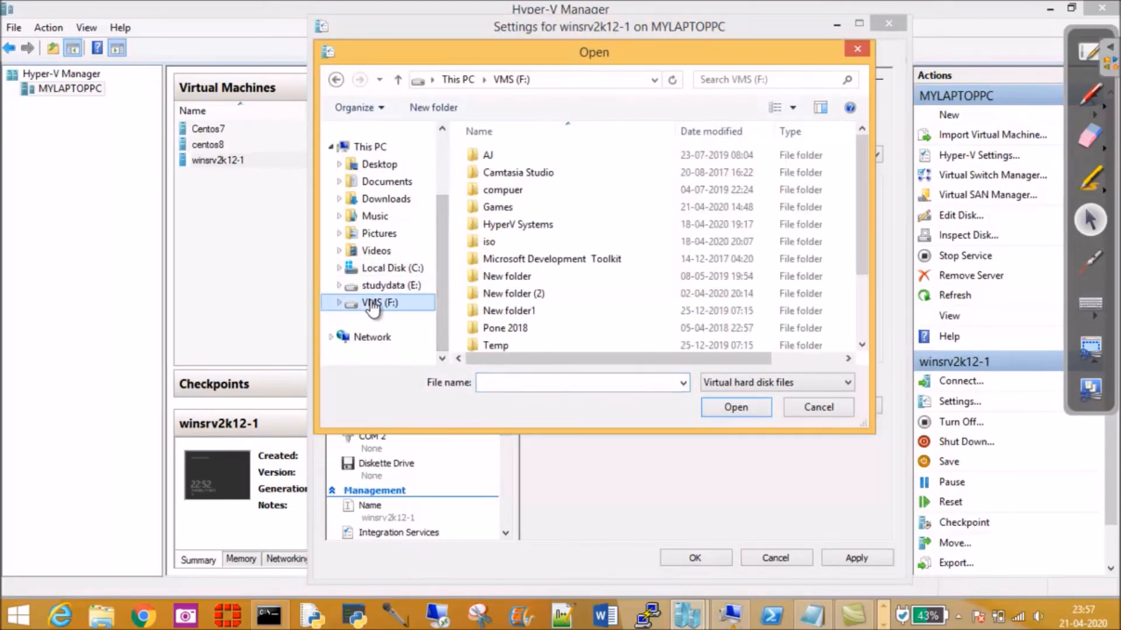
click(521, 228)
double_click(521, 227)
double_click(516, 210)
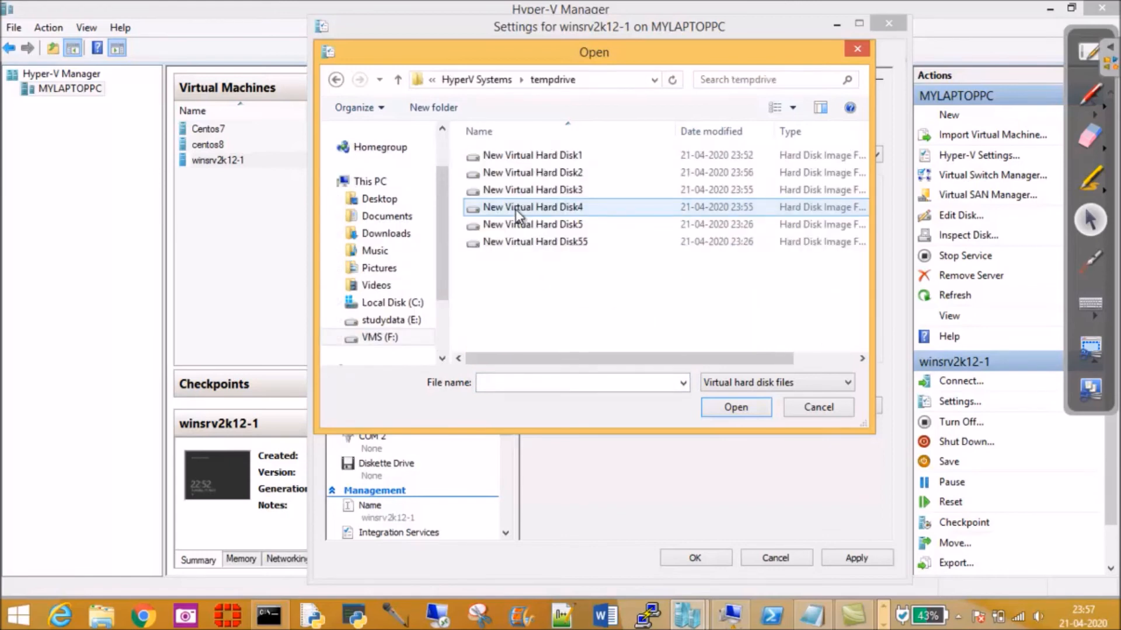
click(551, 240)
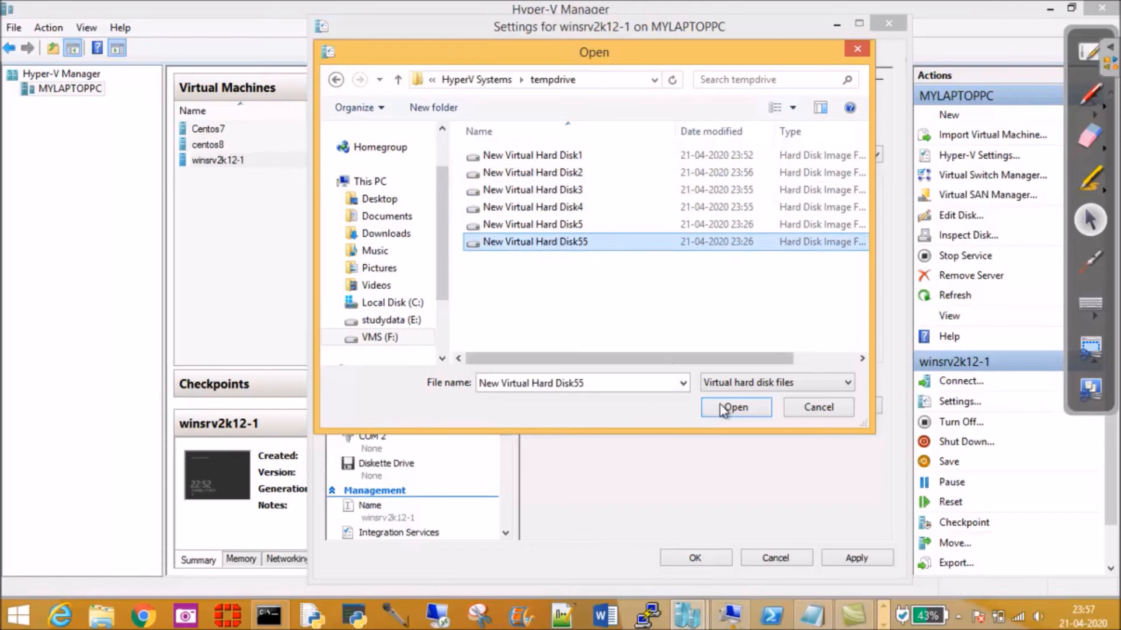
click(758, 406)
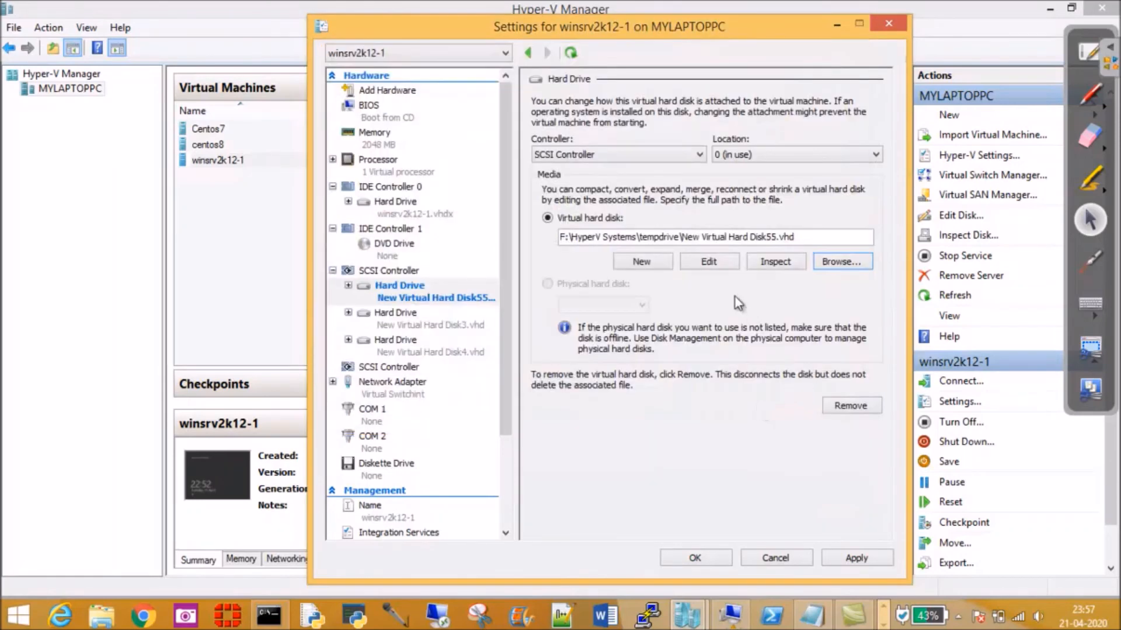
click(858, 556)
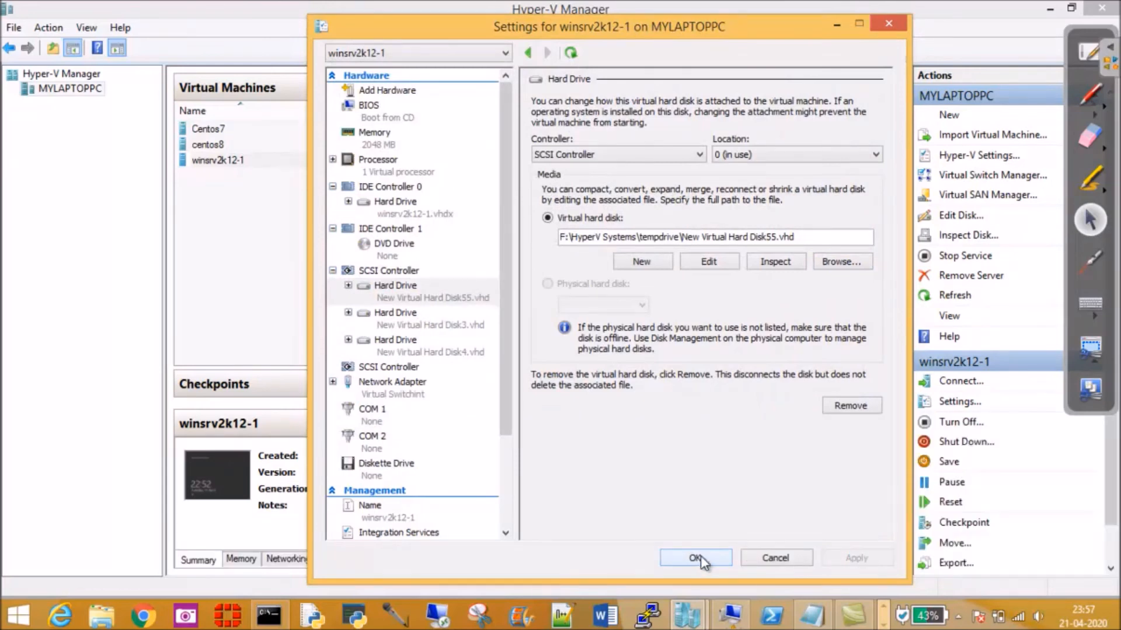
click(696, 557)
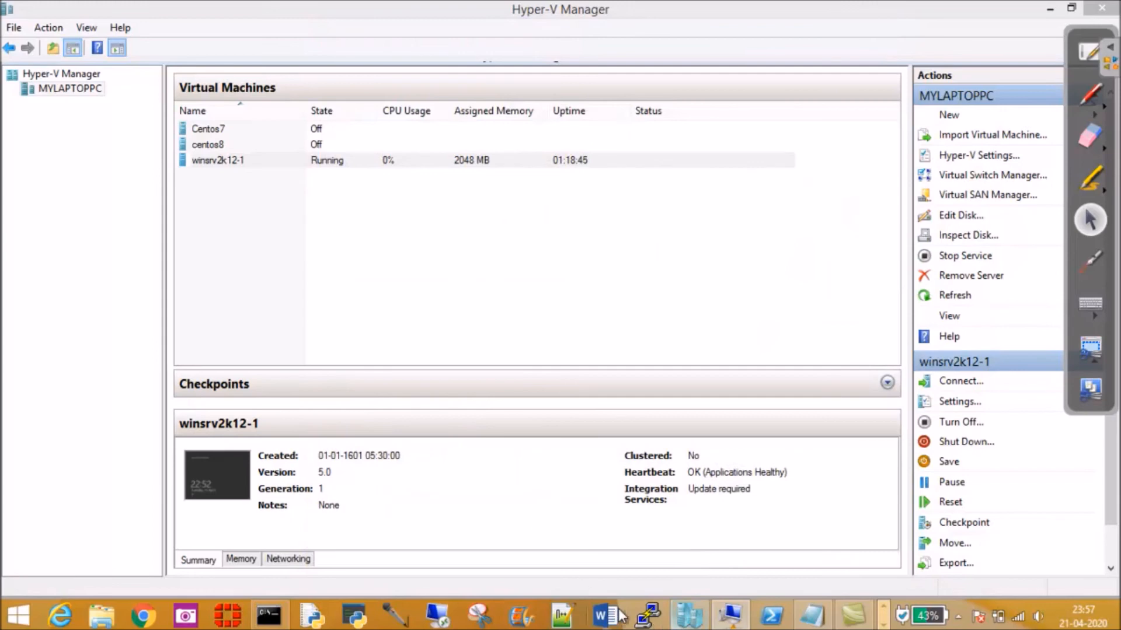
- Return to the winsrv2k12-1 session and check Disk Management for the newly attached disk
click(688, 622)
click(730, 619)
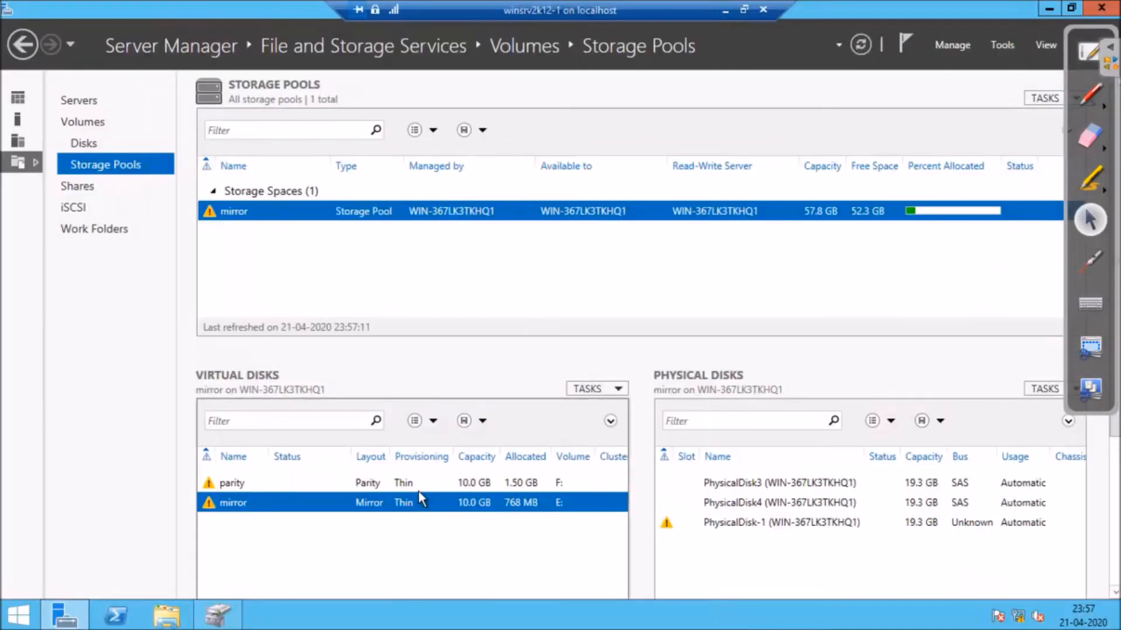
click(226, 616)
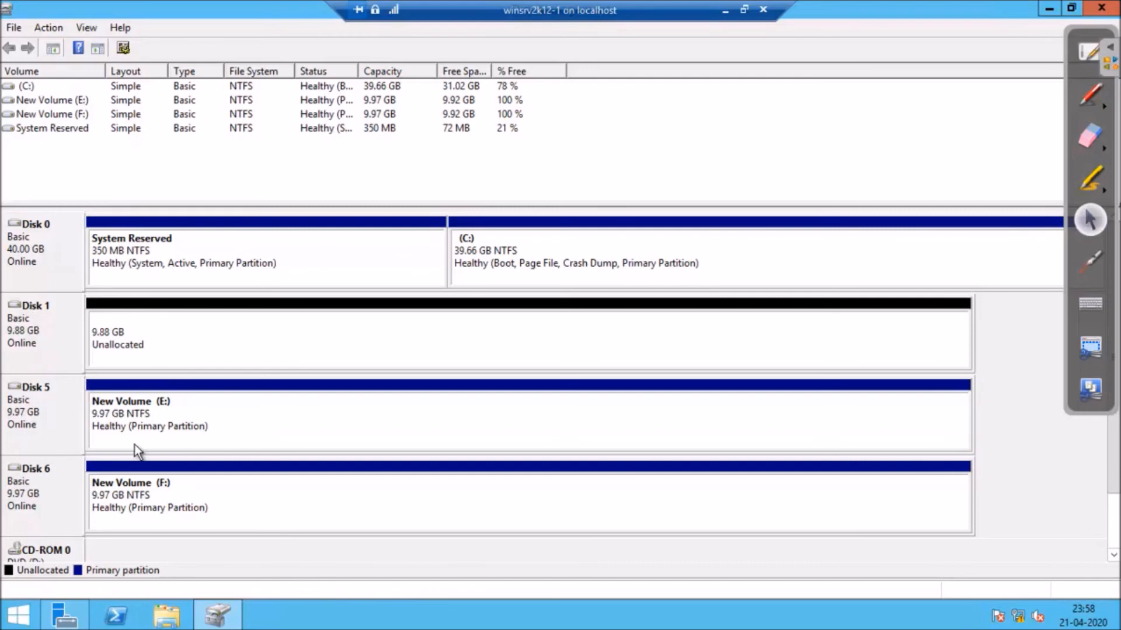
- Show the server's disks in Server Manager and refresh the list to pick up the newly attached disk
click(70, 618)
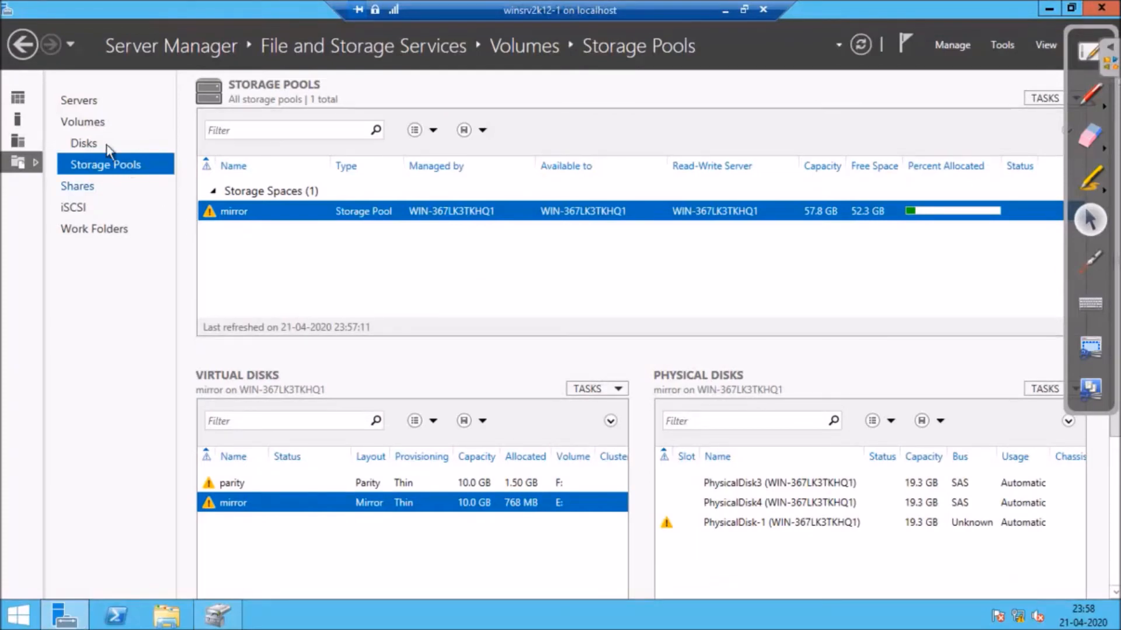
click(84, 144)
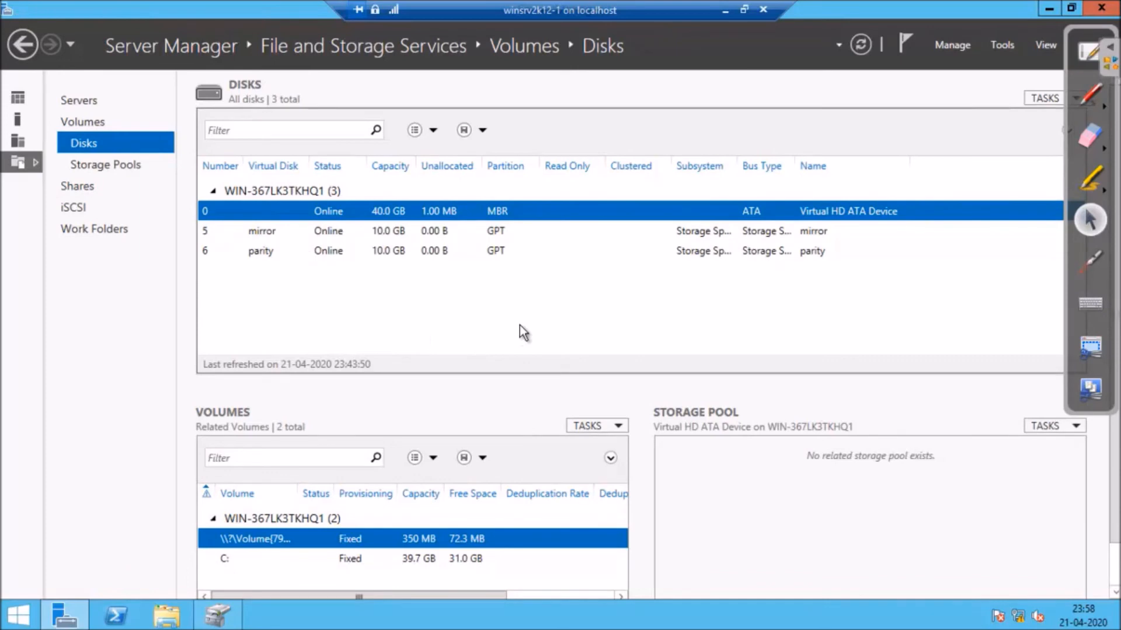
right_click(617, 272)
click(662, 320)
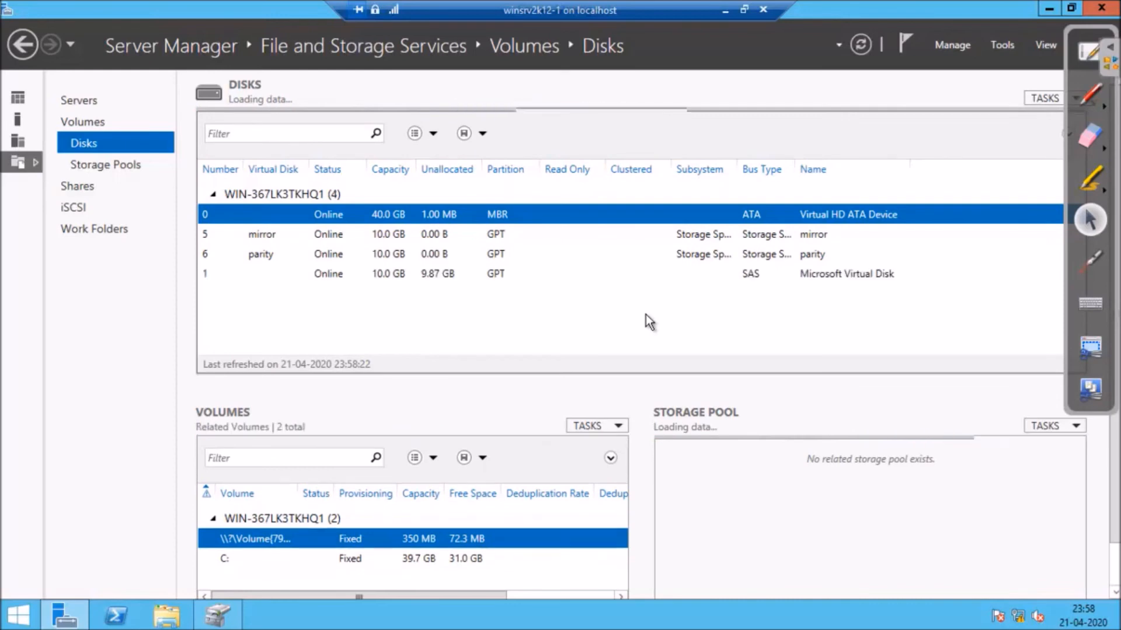
- Reset disk 1, the new Microsoft Virtual Disk, and confirm erasing all its data
click(380, 275)
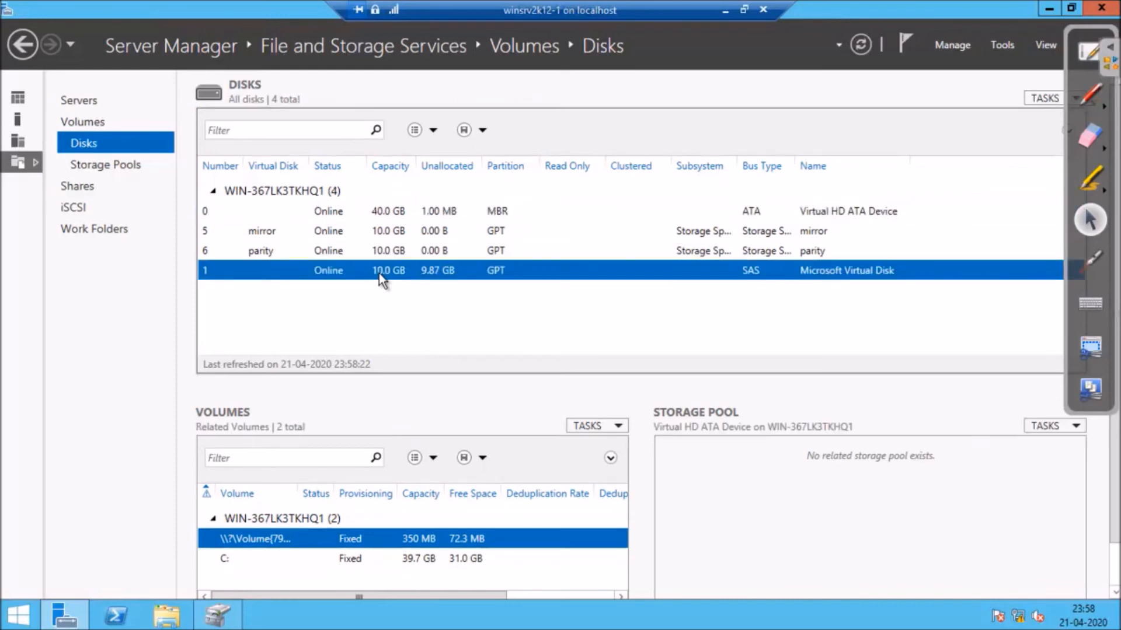
right_click(527, 270)
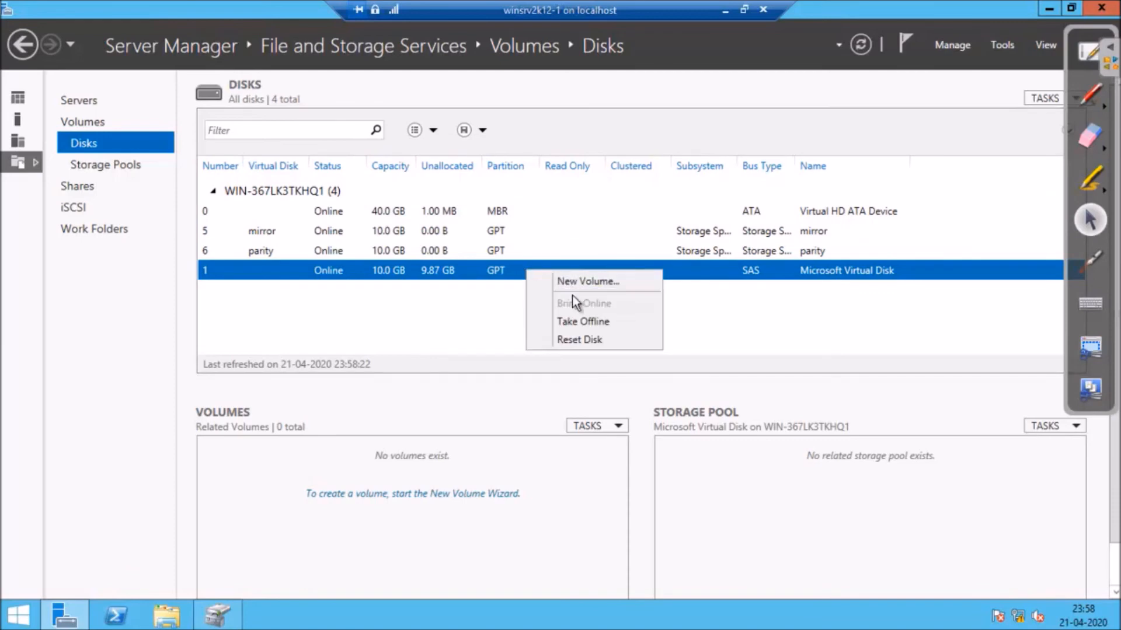
click(587, 341)
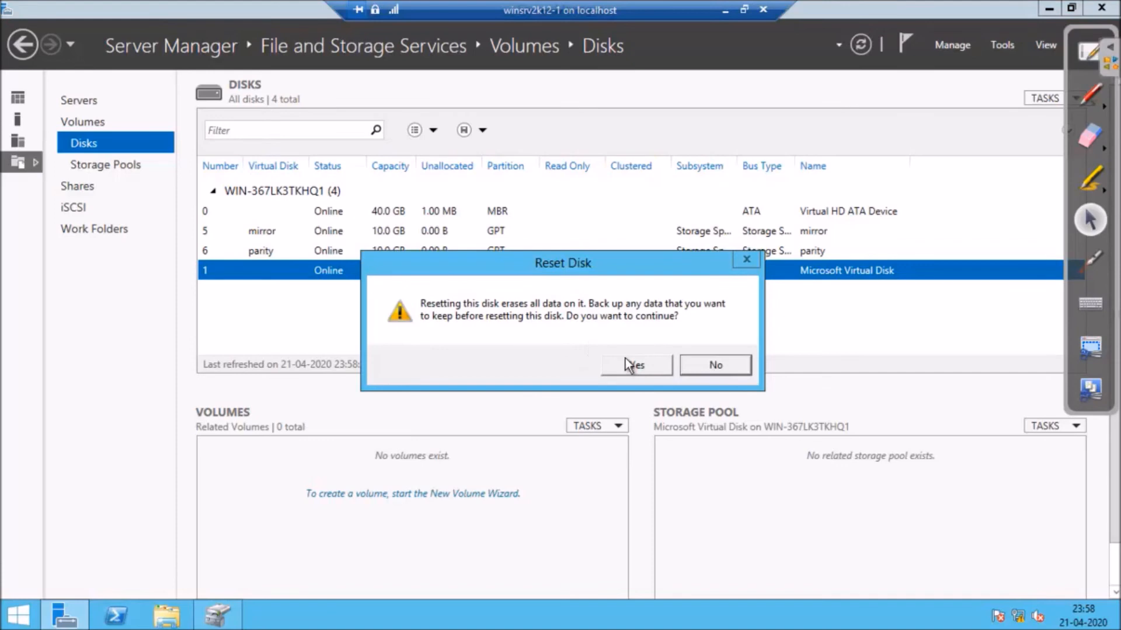
click(642, 366)
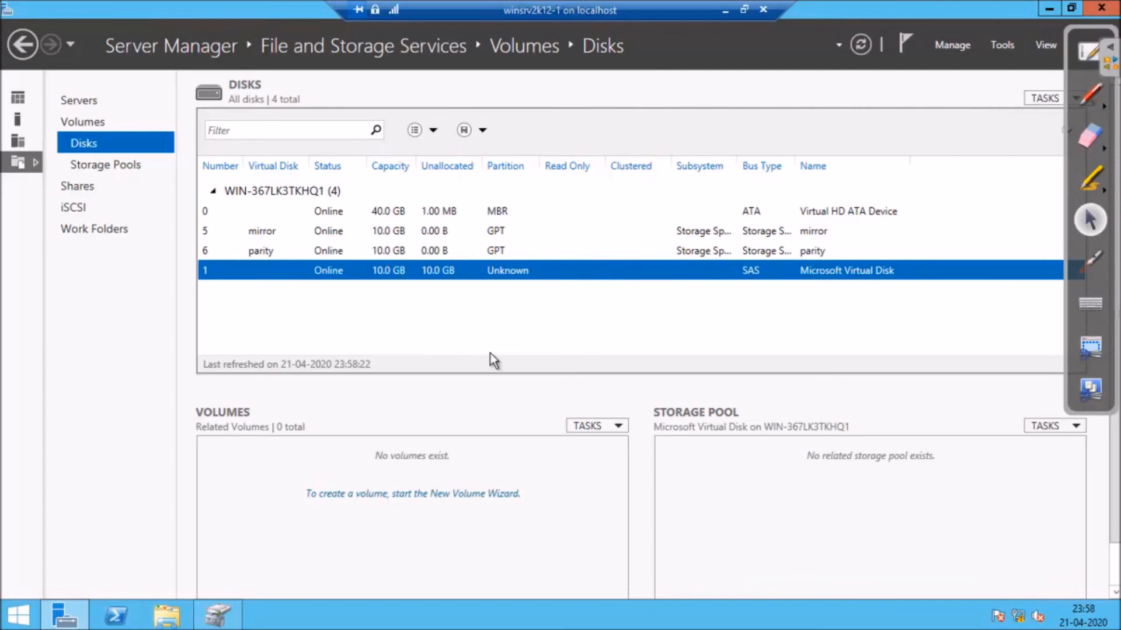
- Switch to Disk Management and initialize Disk 1 with the MBR (Master Boot Record) partition style
click(218, 616)
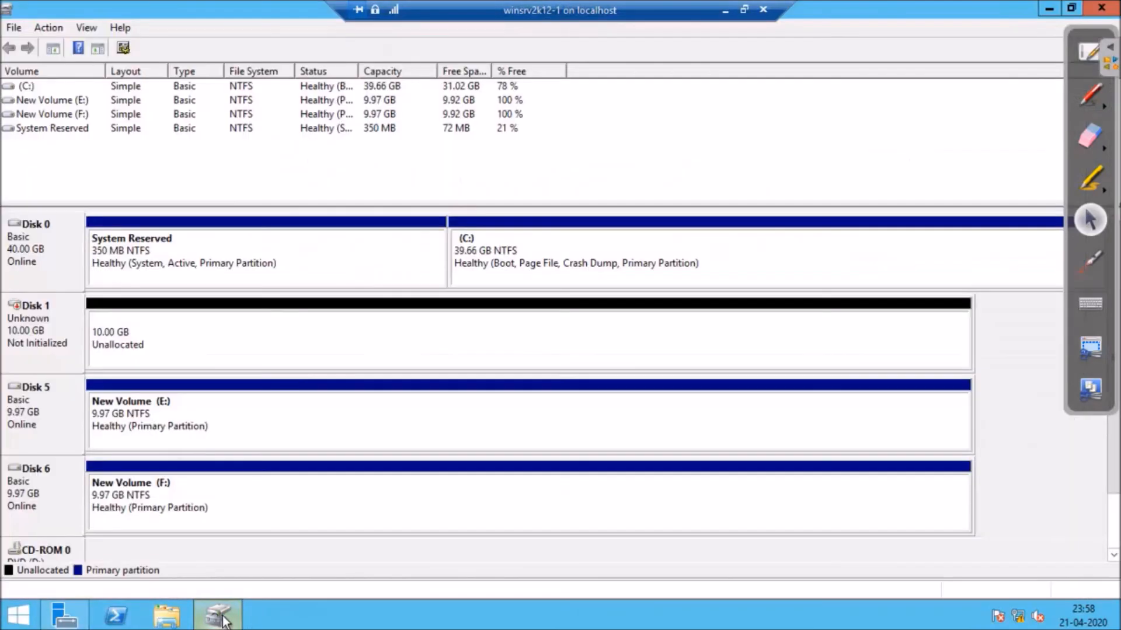
right_click(214, 323)
click(40, 358)
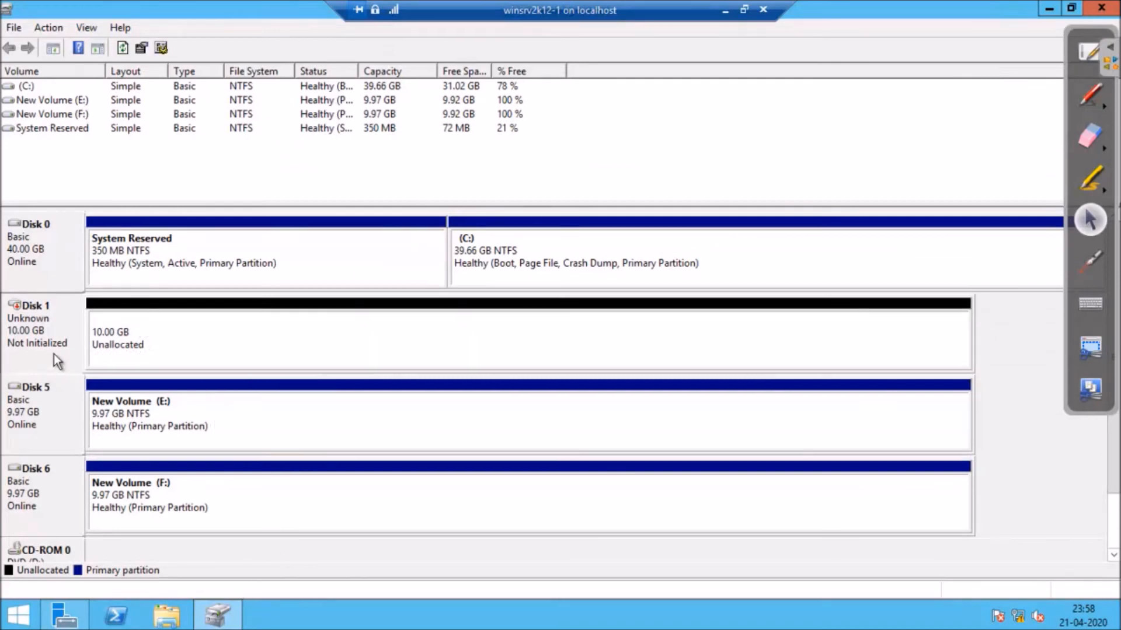
right_click(53, 354)
click(121, 363)
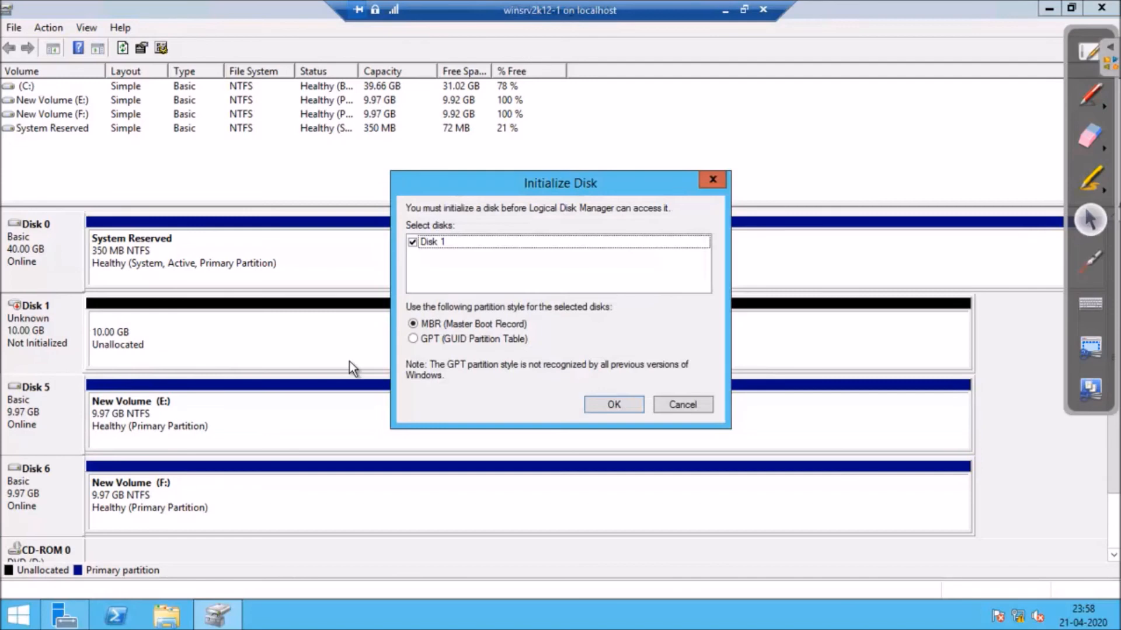
click(614, 404)
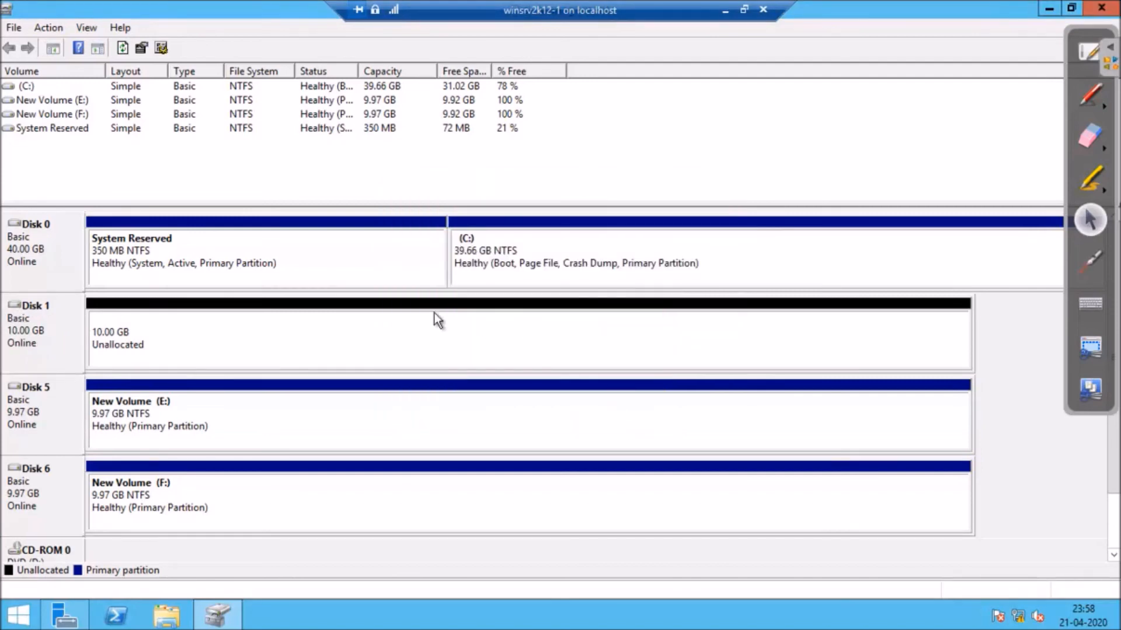
- Return to Server Manager and refresh both the disk list and the storage pool list
click(63, 615)
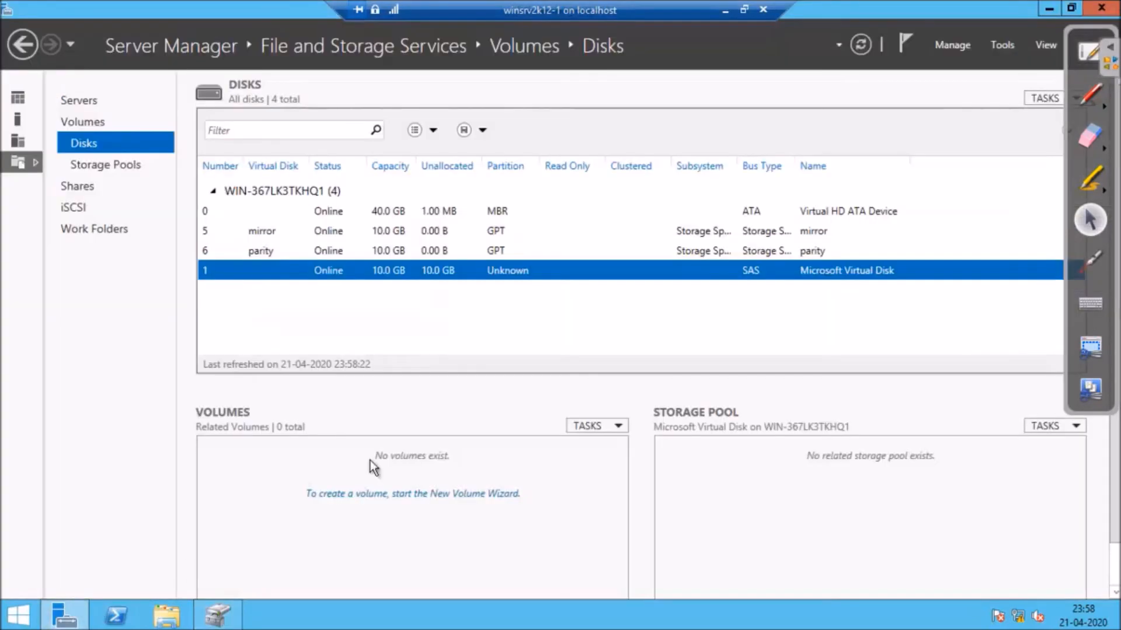
right_click(545, 303)
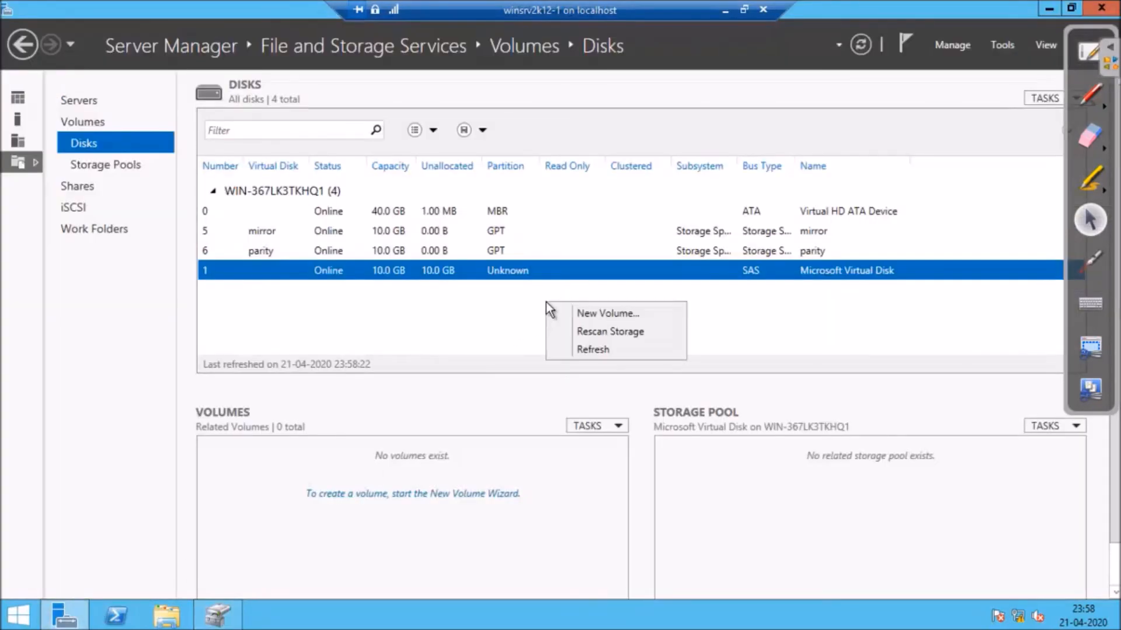
click(599, 354)
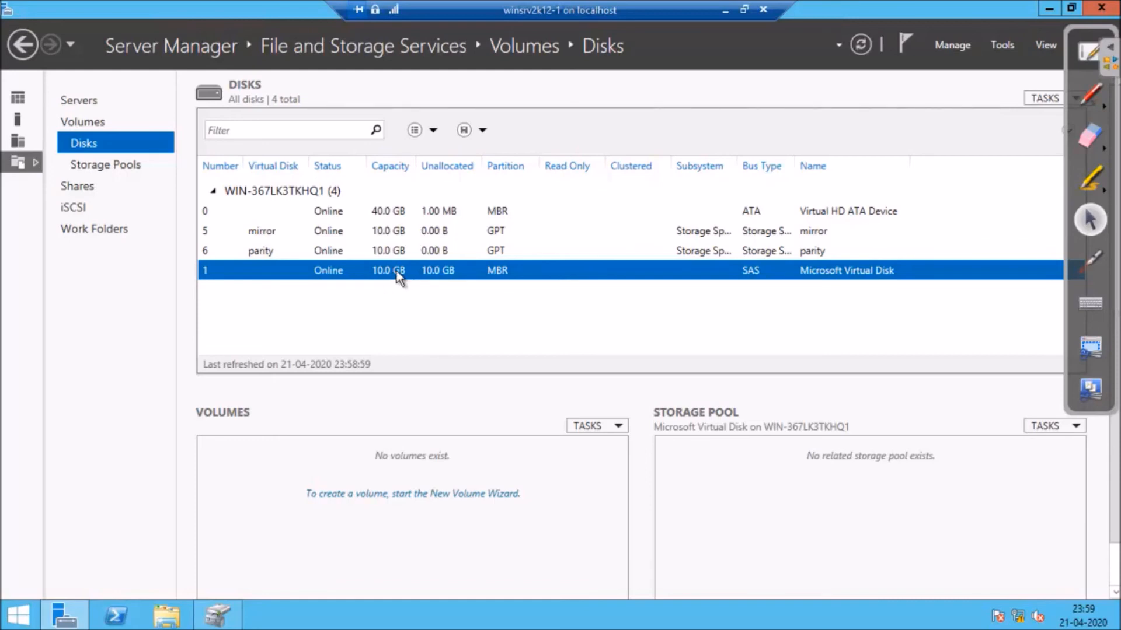
click(121, 164)
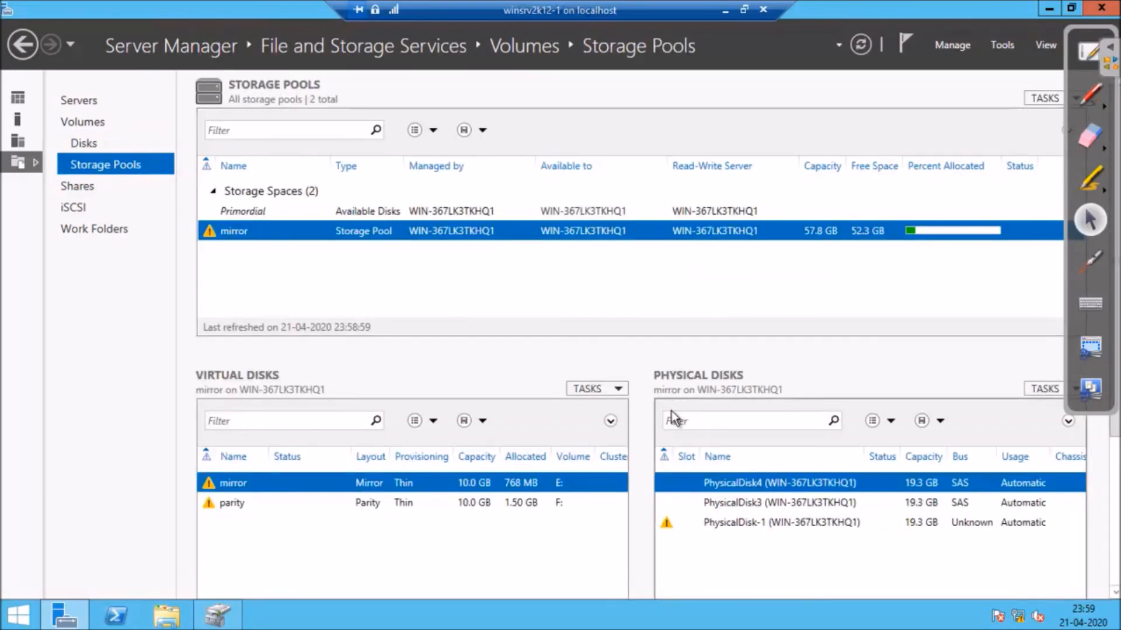
right_click(573, 276)
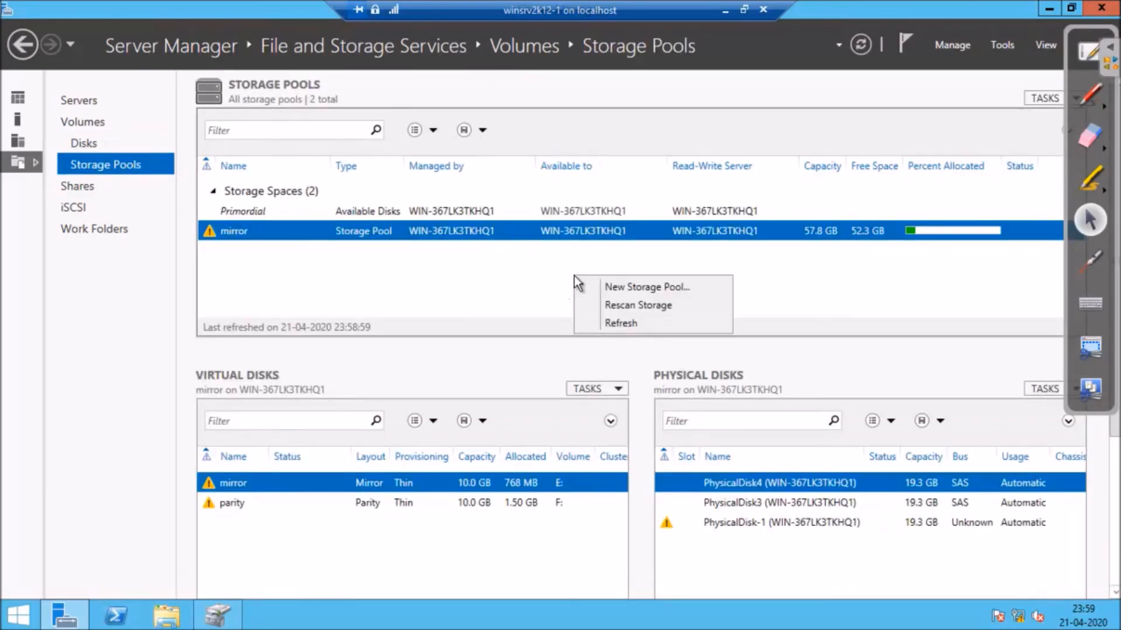
click(622, 321)
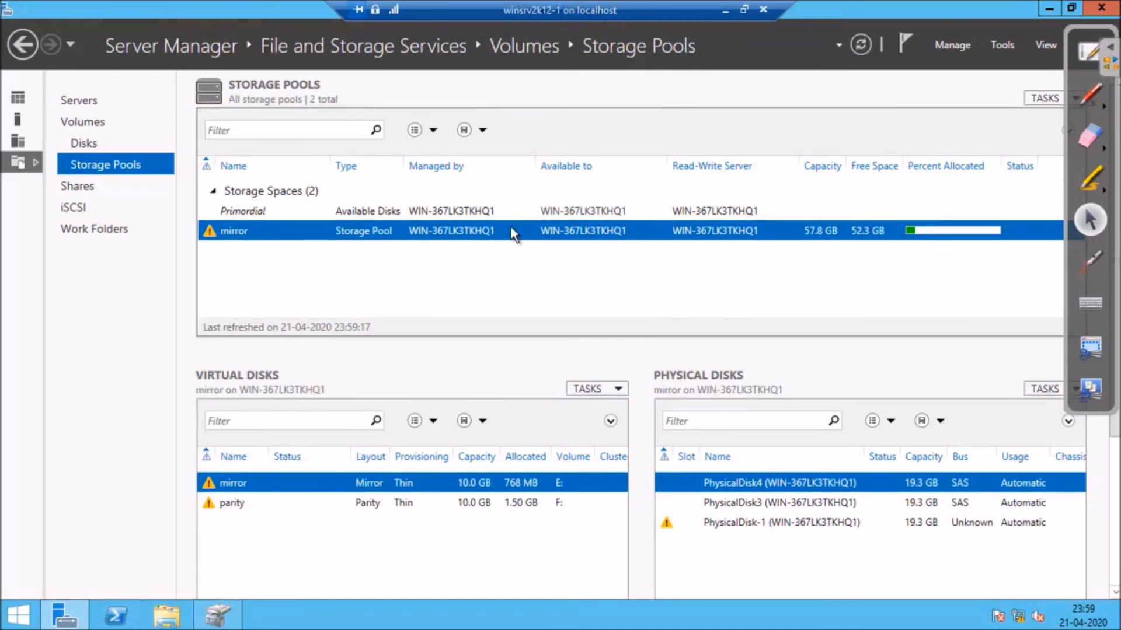
- Add PhysicalDisk1 to the mirror storage pool with its allocation set to Hot Spare
right_click(512, 233)
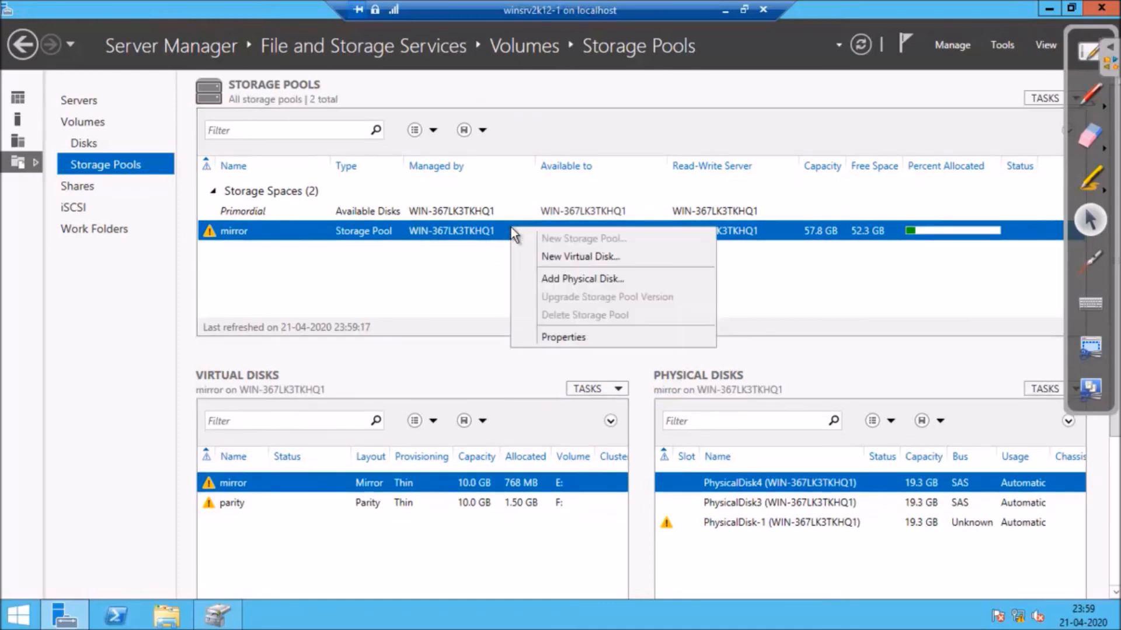
click(576, 277)
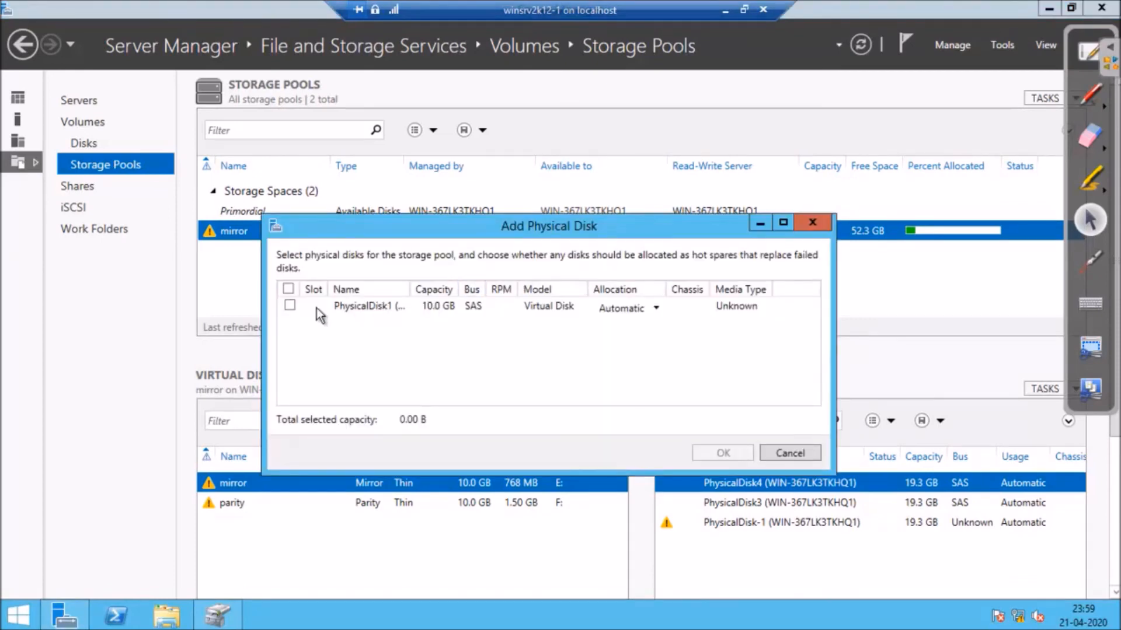
click(290, 305)
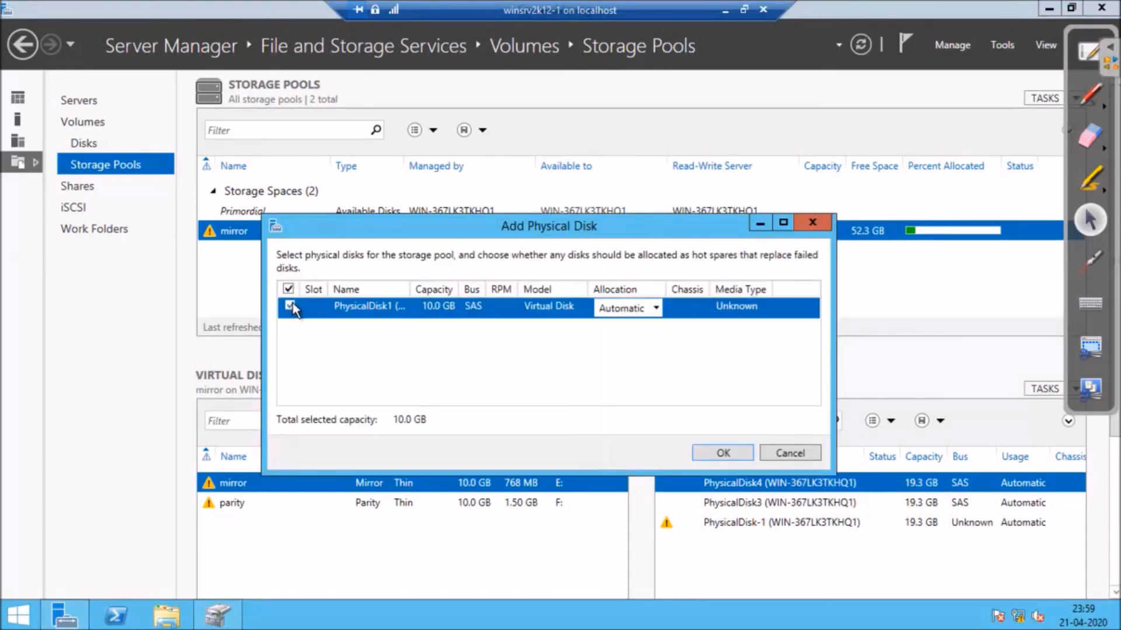
click(657, 308)
click(633, 345)
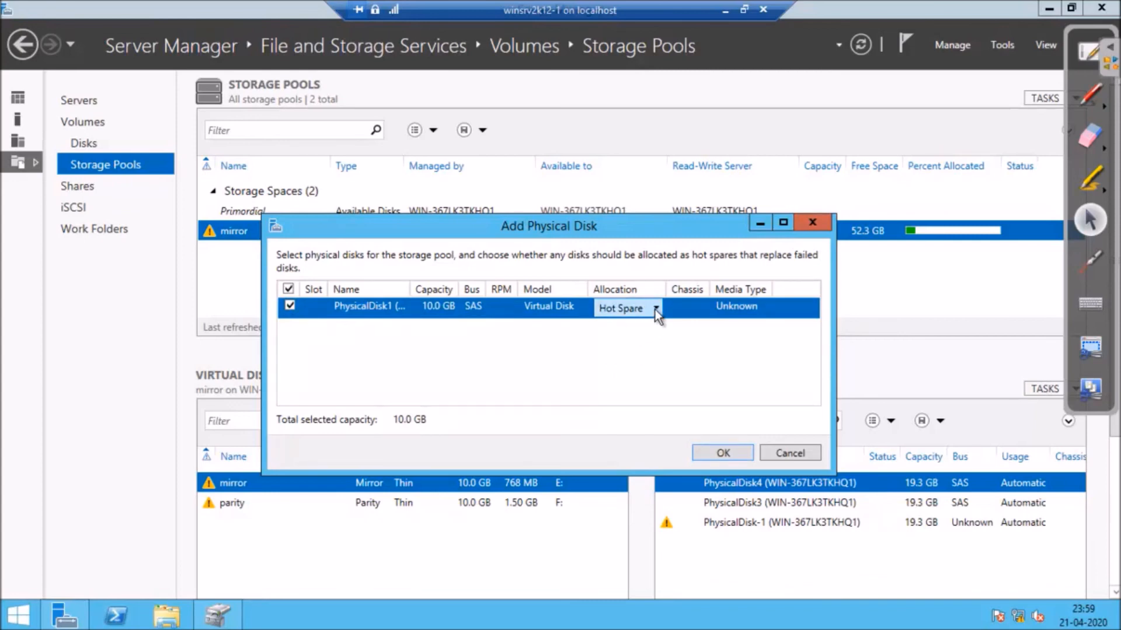
click(727, 455)
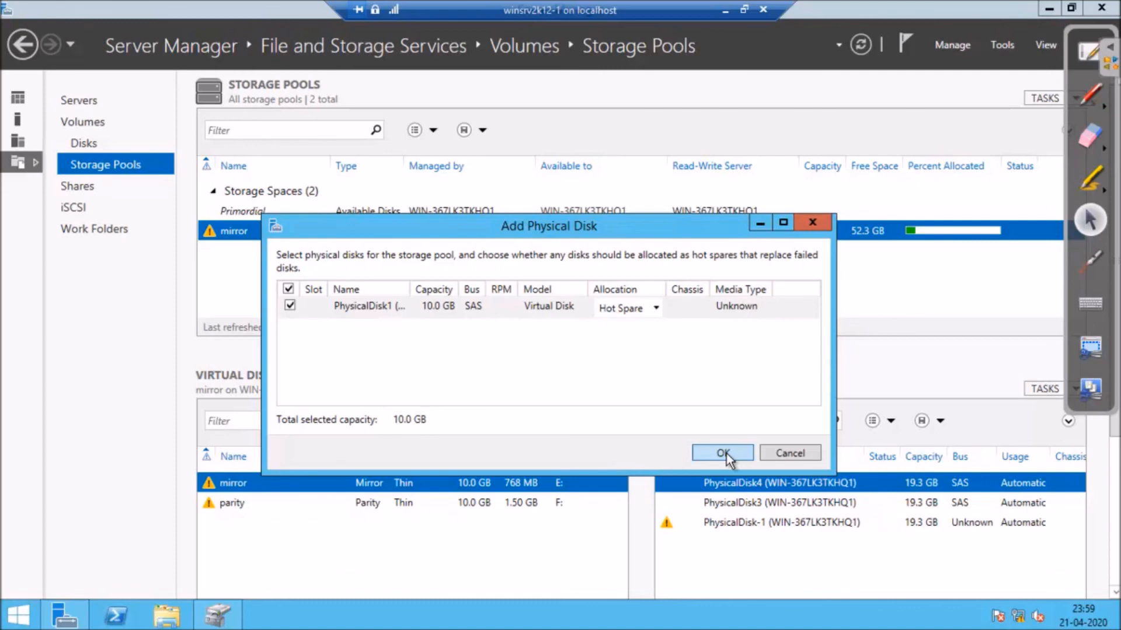
- Keep PhysicalDisk1's allocation as Hot Spare and confirm adding the disk to the pool
click(656, 309)
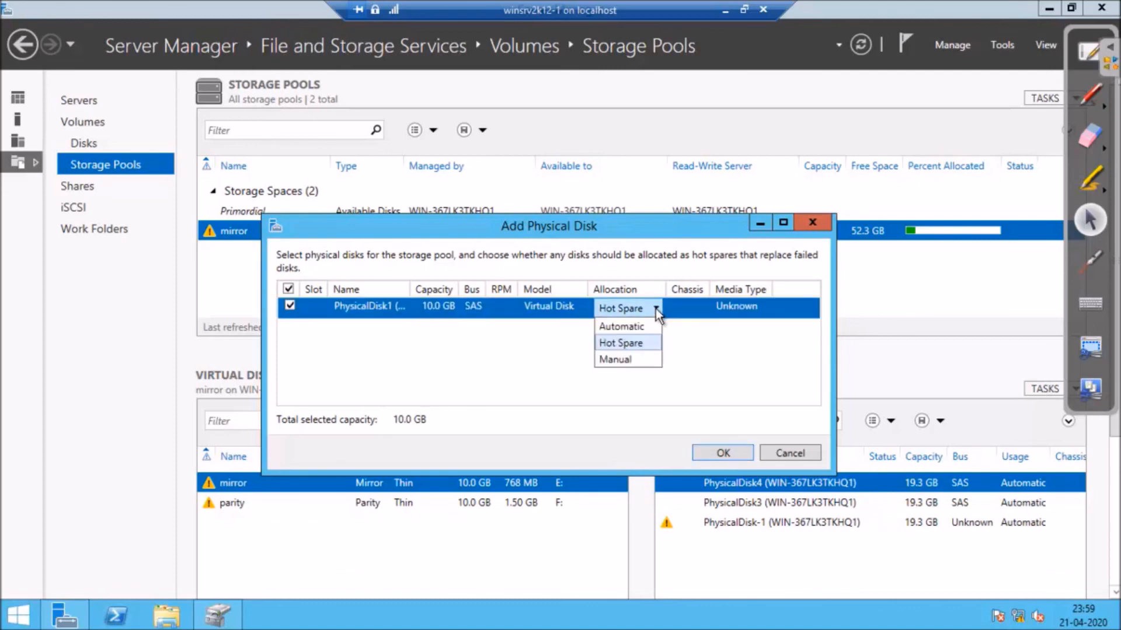
click(656, 309)
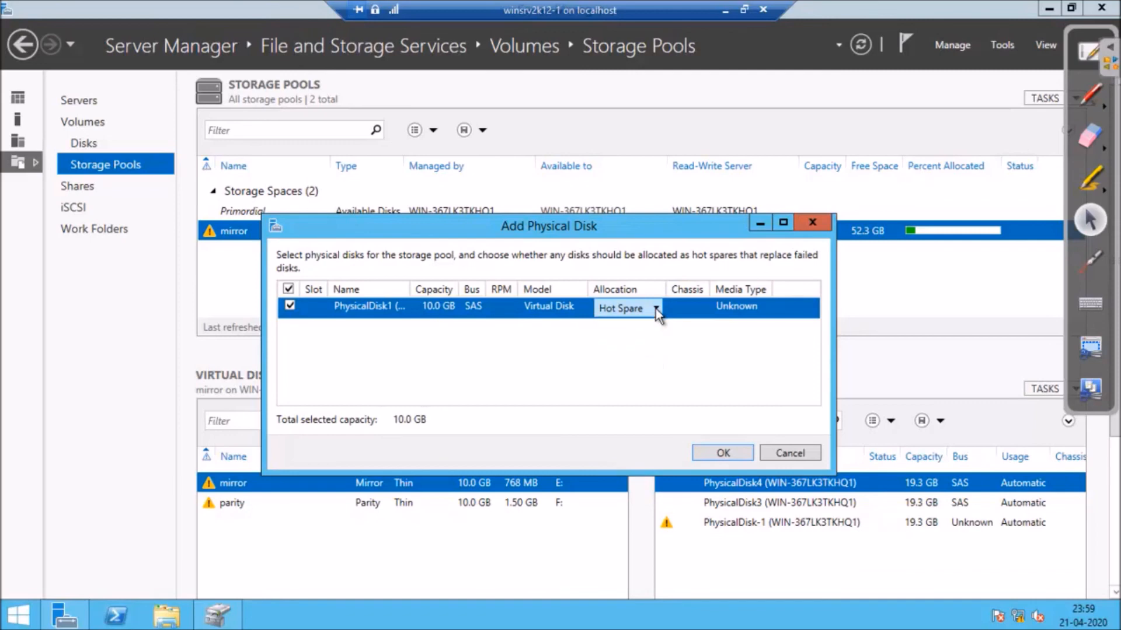
click(731, 450)
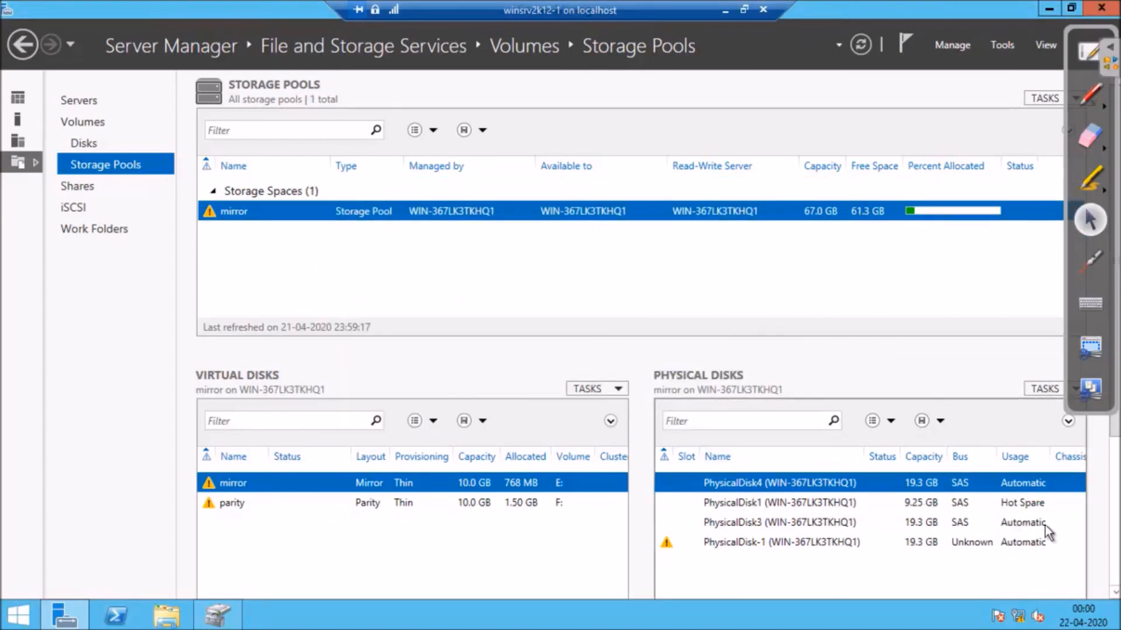
- Repair the mirror virtual disk and the parity virtual disk
right_click(283, 479)
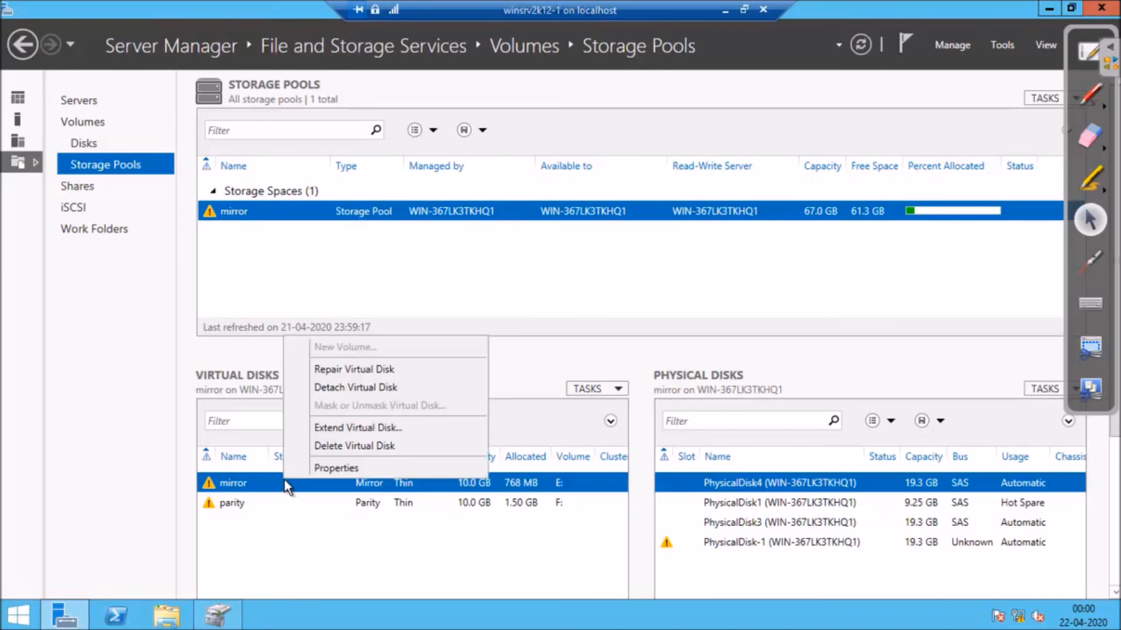
click(346, 370)
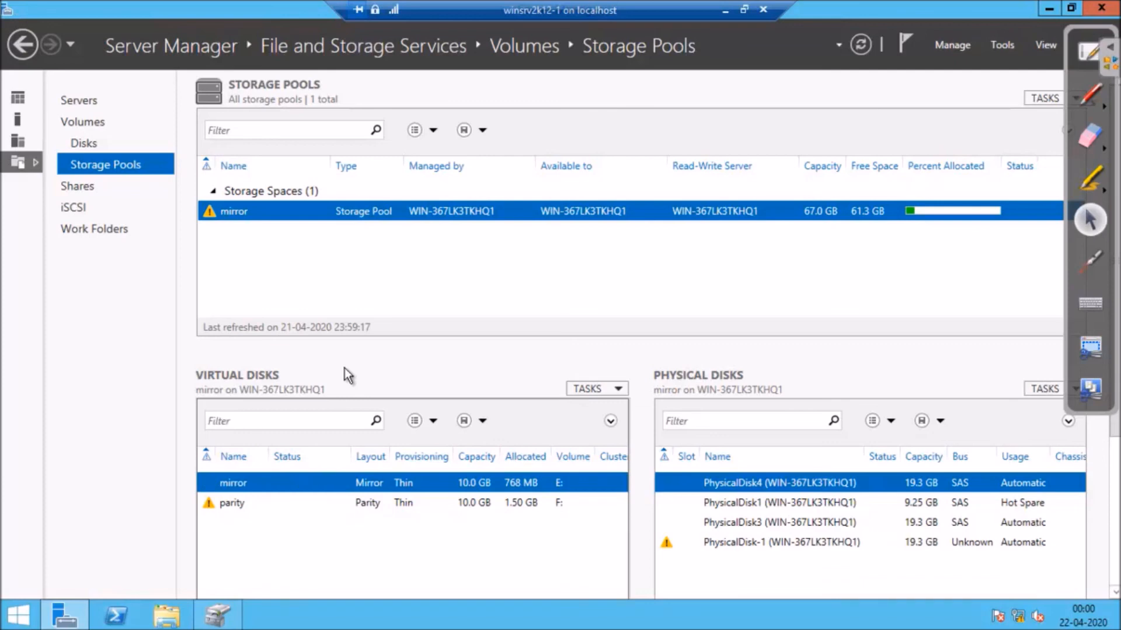
click(254, 503)
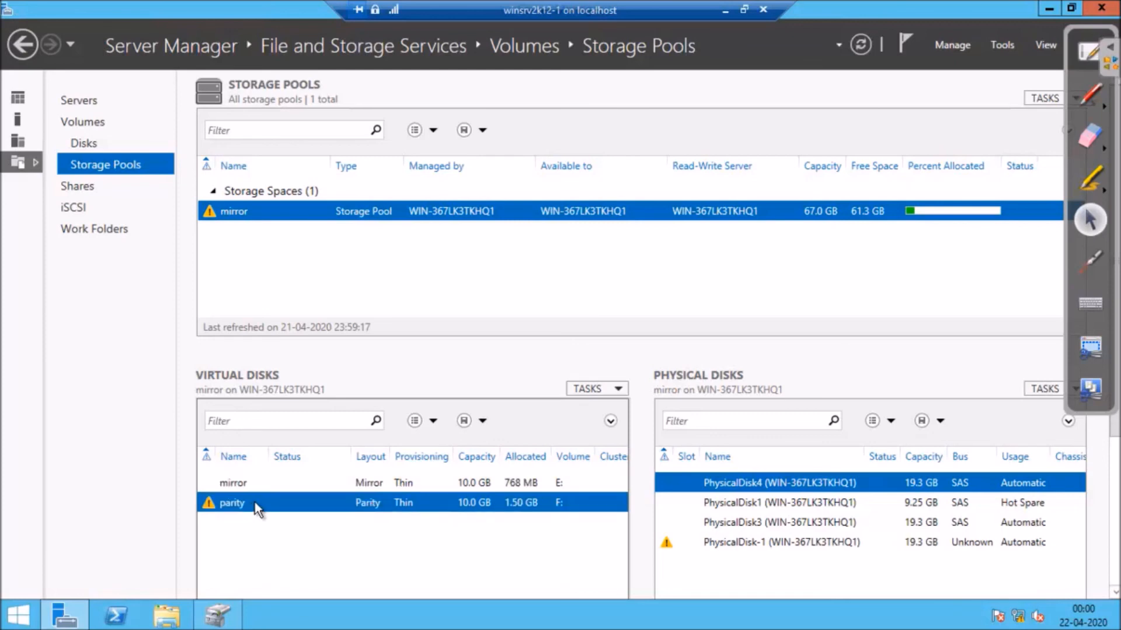
right_click(255, 503)
click(322, 391)
- Remove the failed PhysicalDisk-1 from the mirror storage pool, accepting the virtual disk rebuild, and refresh the storage pool list
click(728, 545)
right_click(734, 544)
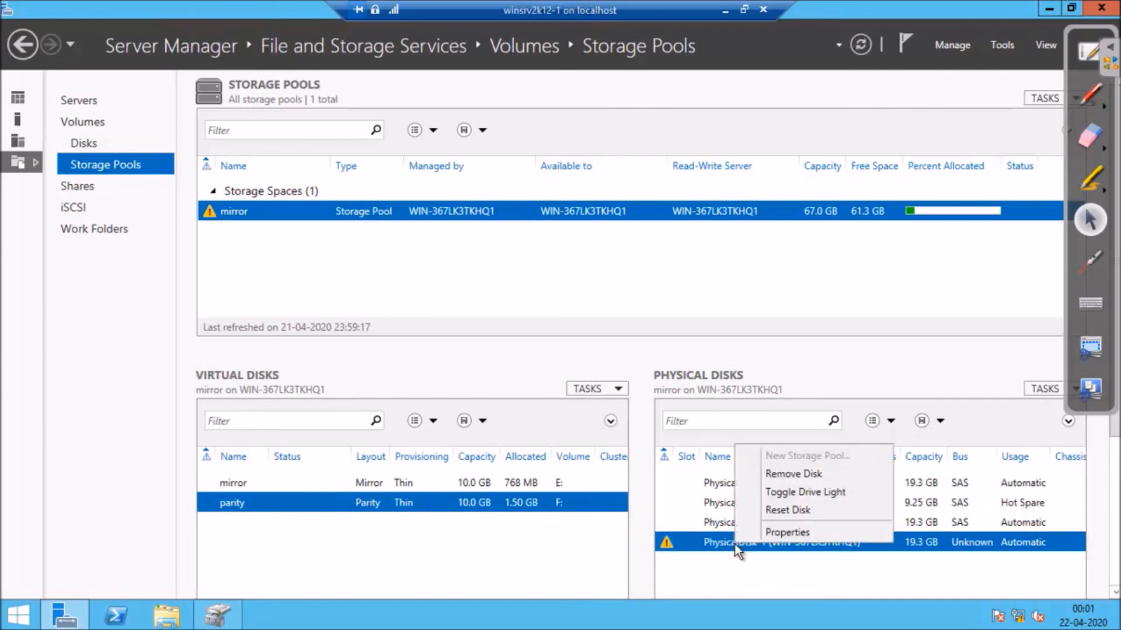
click(793, 476)
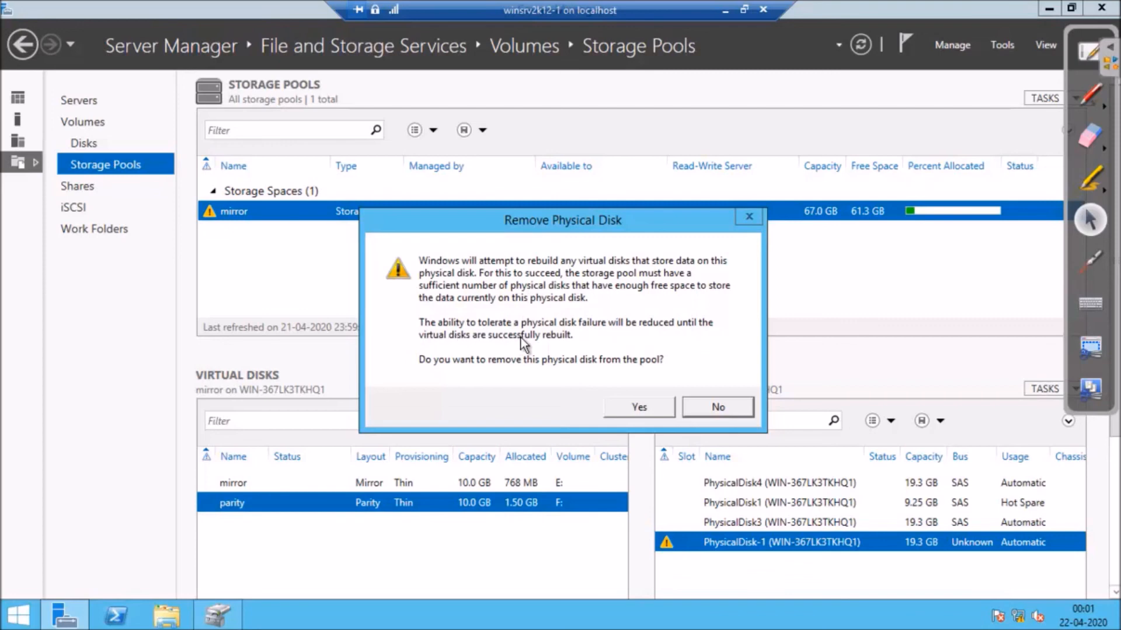
click(642, 412)
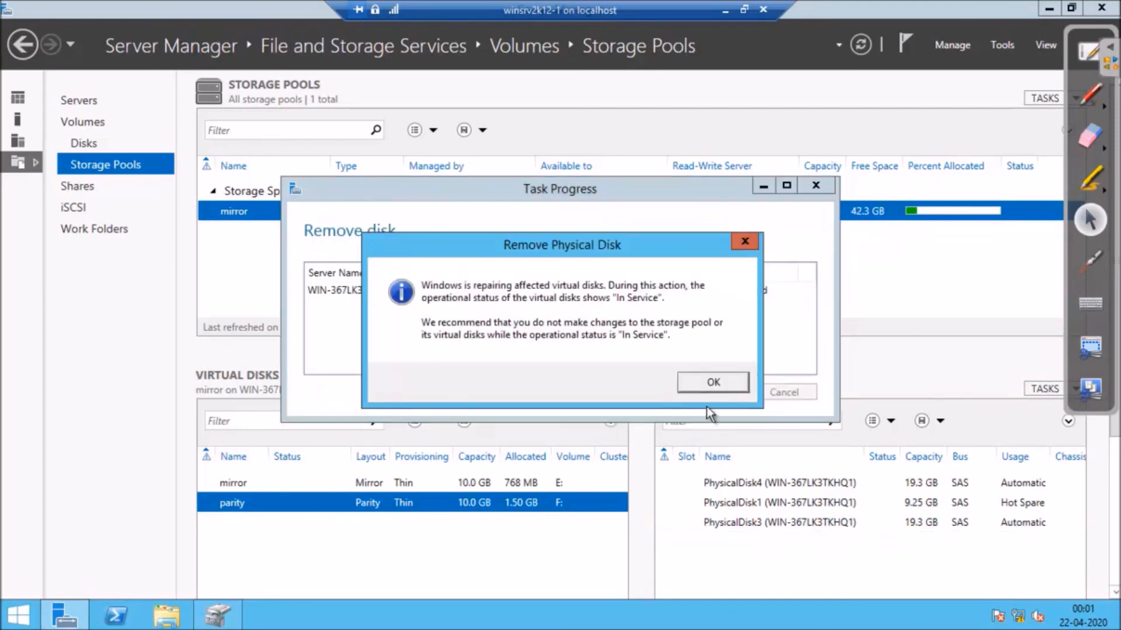
click(697, 383)
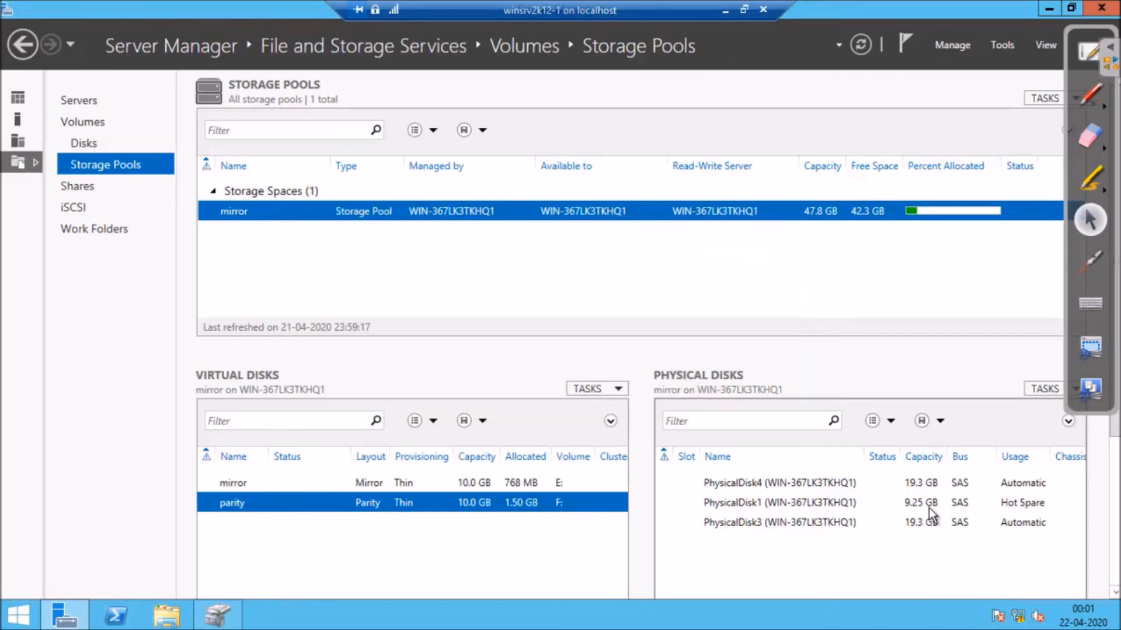
right_click(597, 258)
click(659, 309)
- Check the contents of New Volume (E:) and New Volume (F:) in File Explorer, then switch back to Hyper-V Manager
click(168, 617)
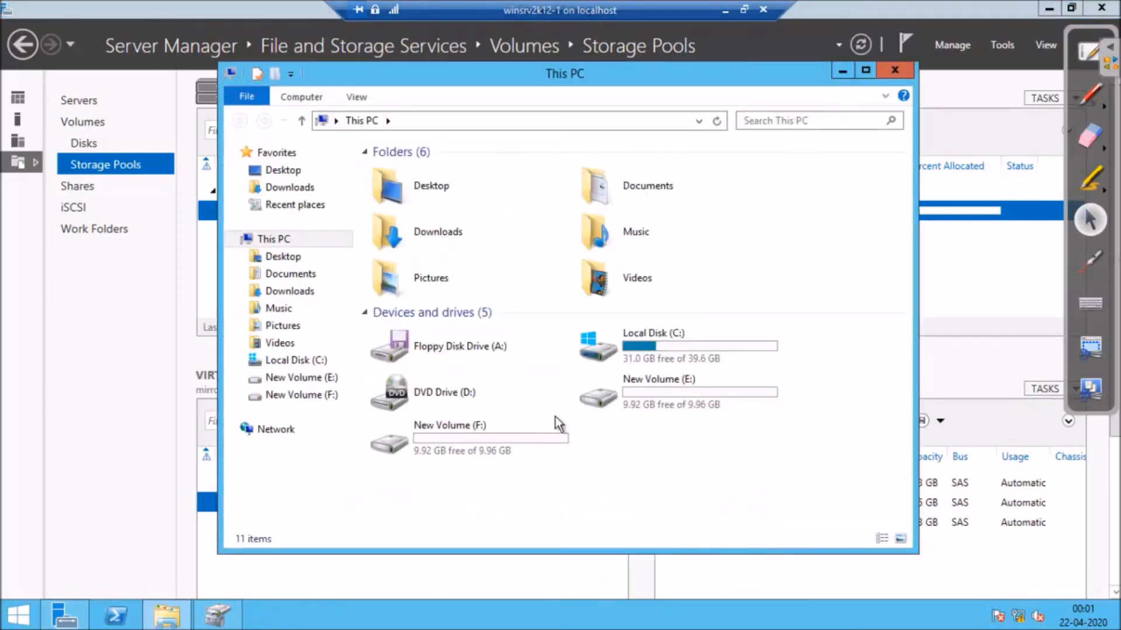
double_click(657, 390)
click(389, 170)
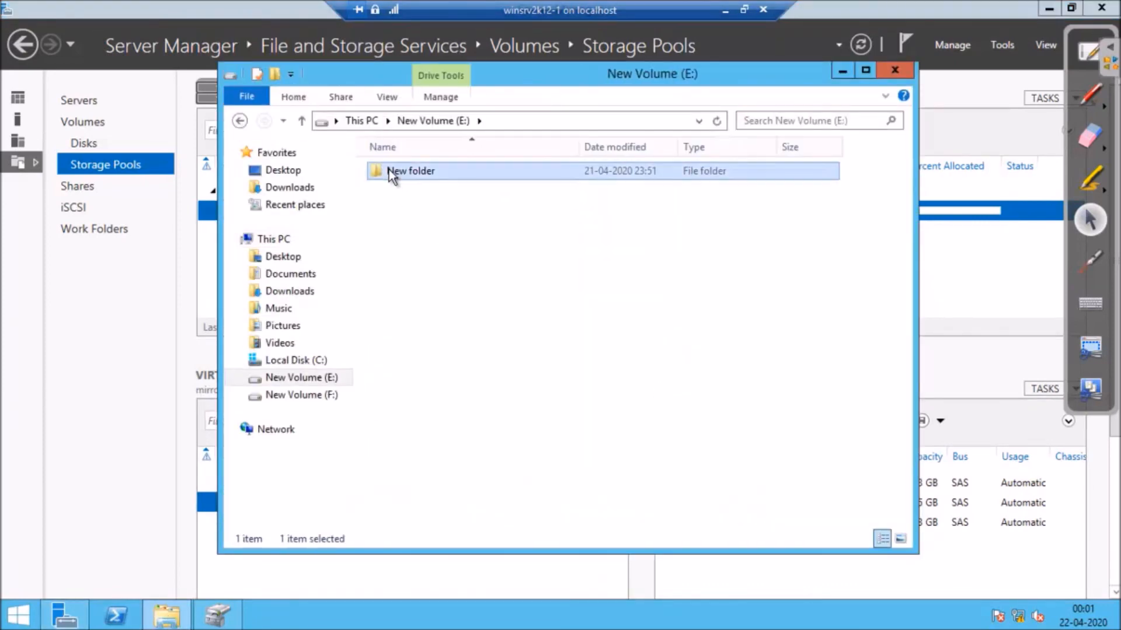
click(240, 120)
double_click(422, 438)
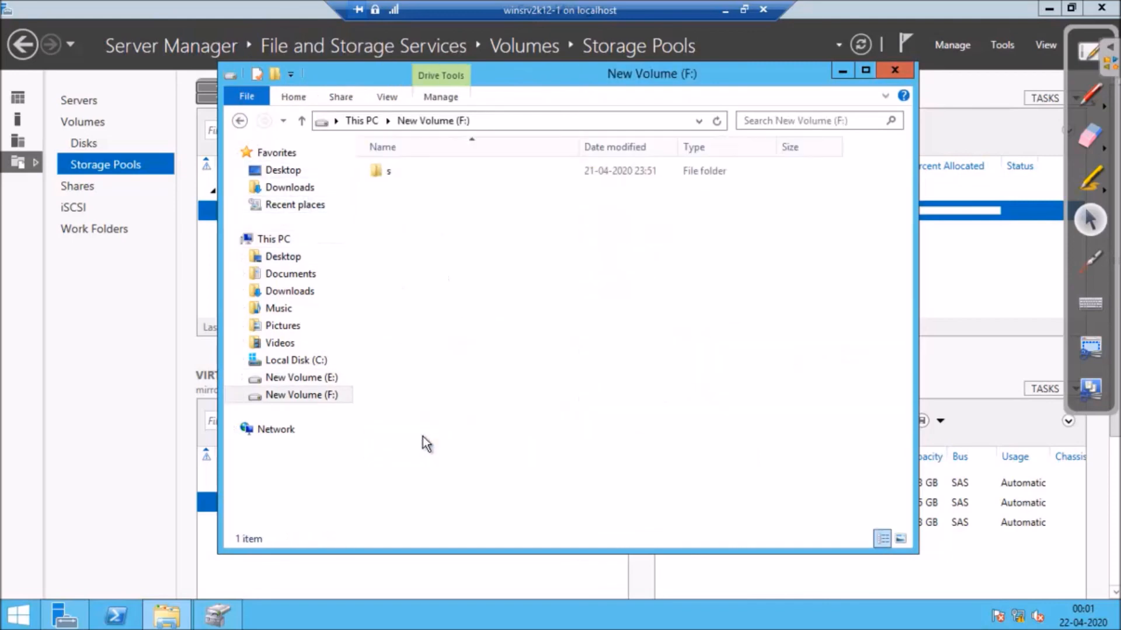
click(894, 71)
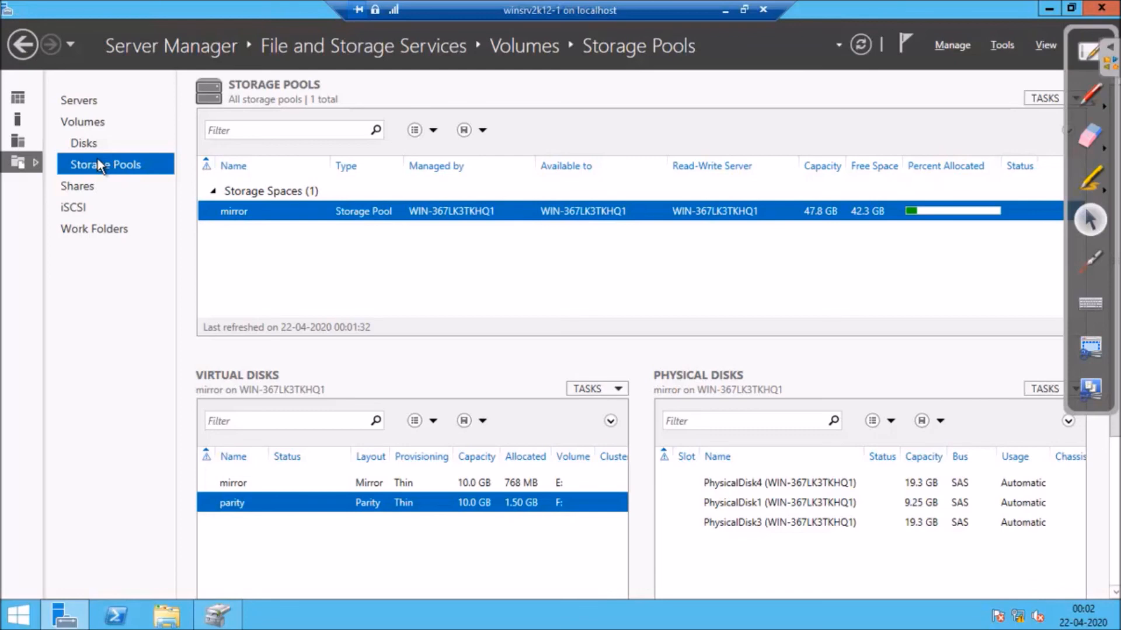
click(729, 9)
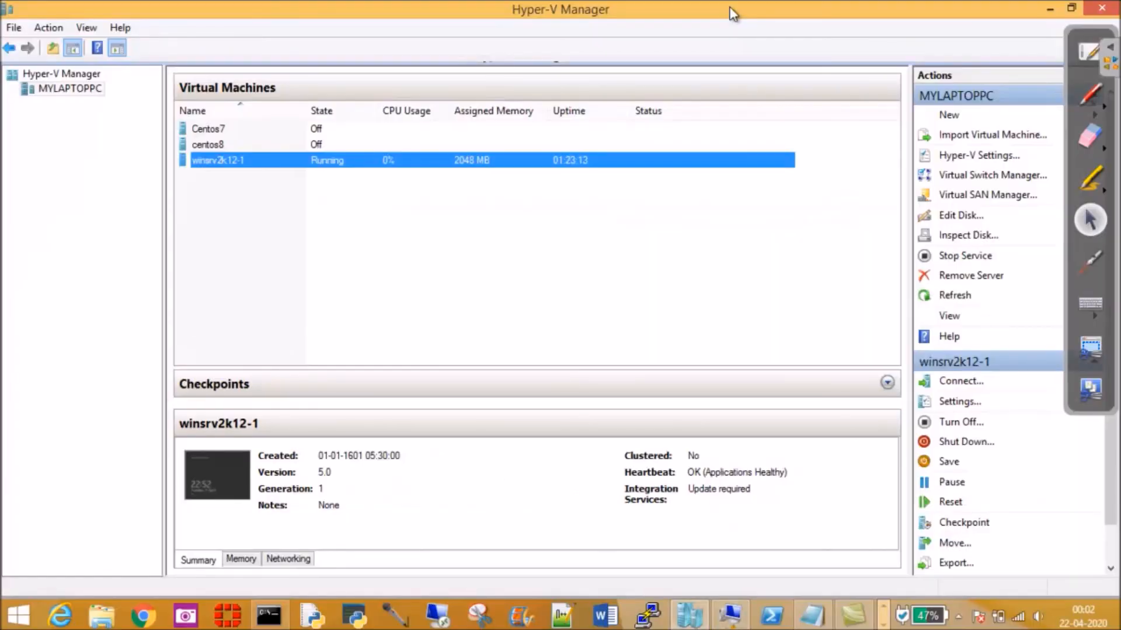